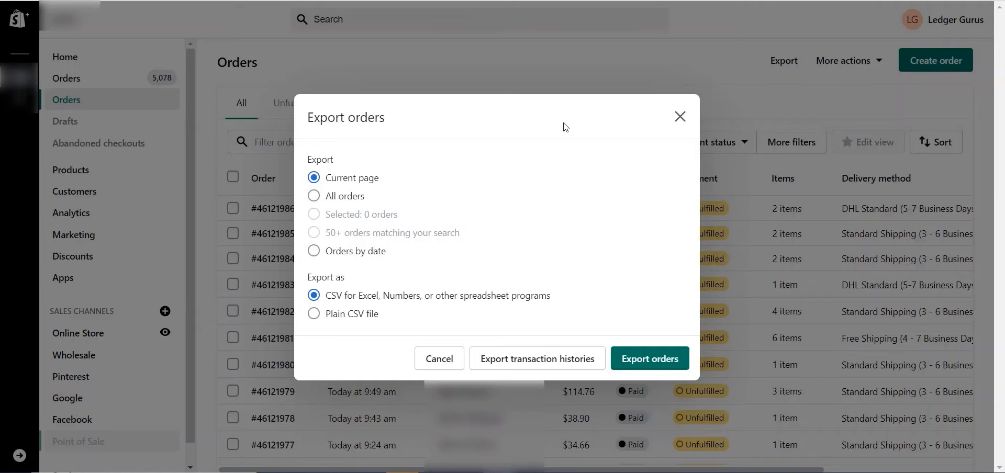
# Choose to export orders by date and set the range to December 1 through December 31, 2020.
pyautogui.click(314, 251)
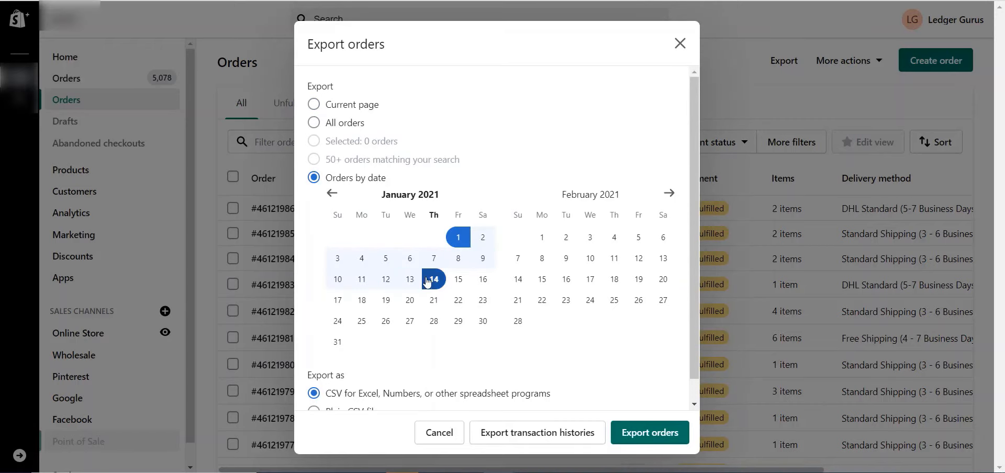
pyautogui.click(332, 193)
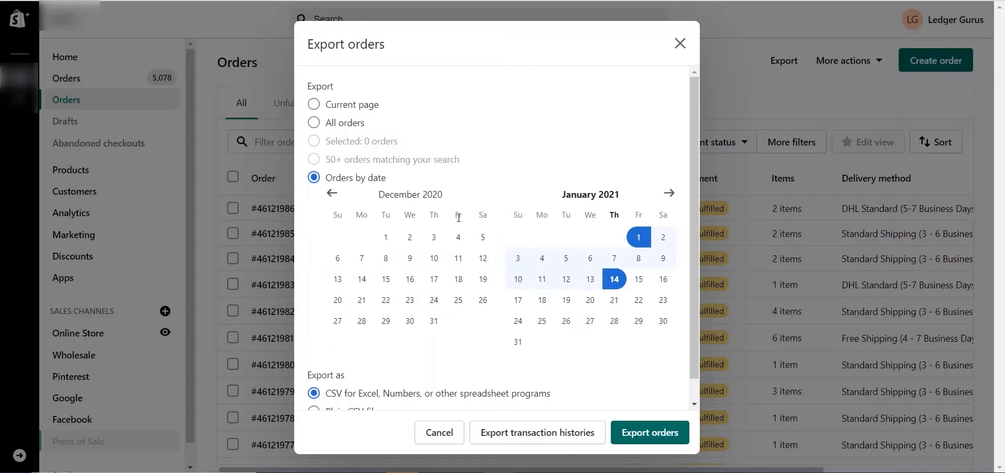
pyautogui.click(387, 238)
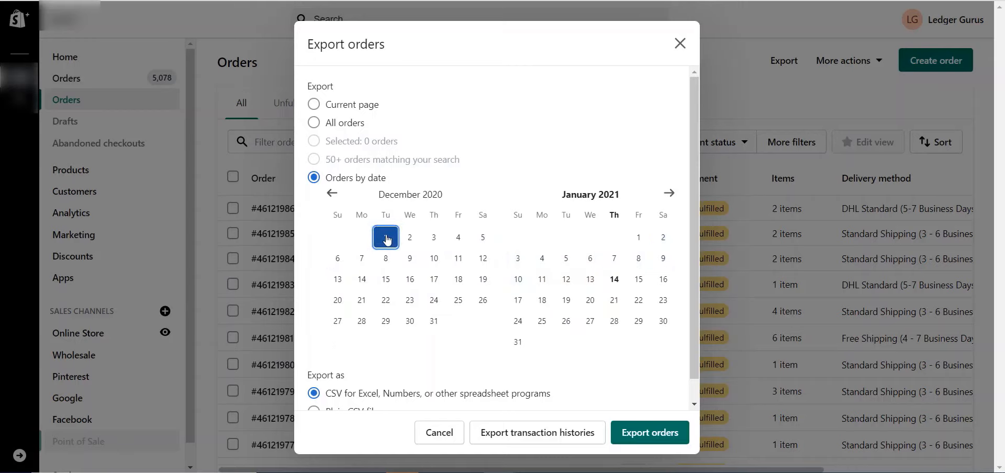
pyautogui.click(434, 321)
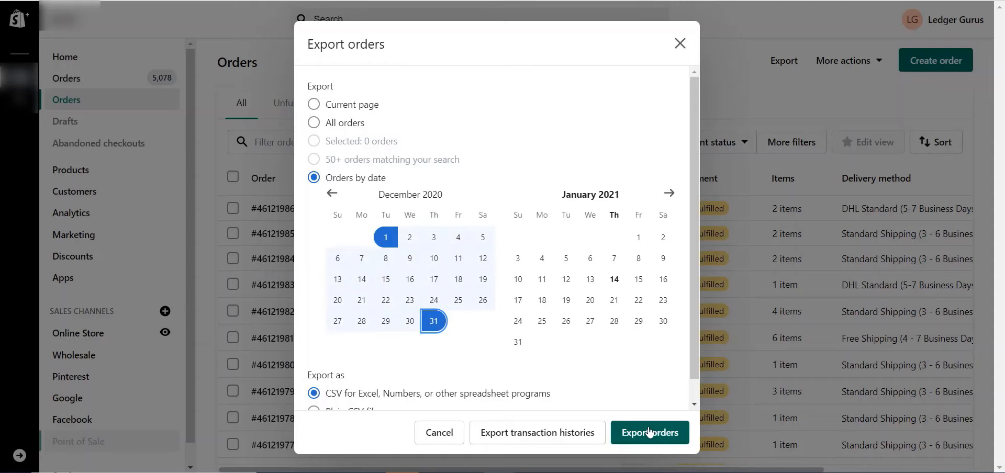
# Change the date range to October 1 through December 31, 2020, and export the orders as CSV for Excel.
pyautogui.click(340, 199)
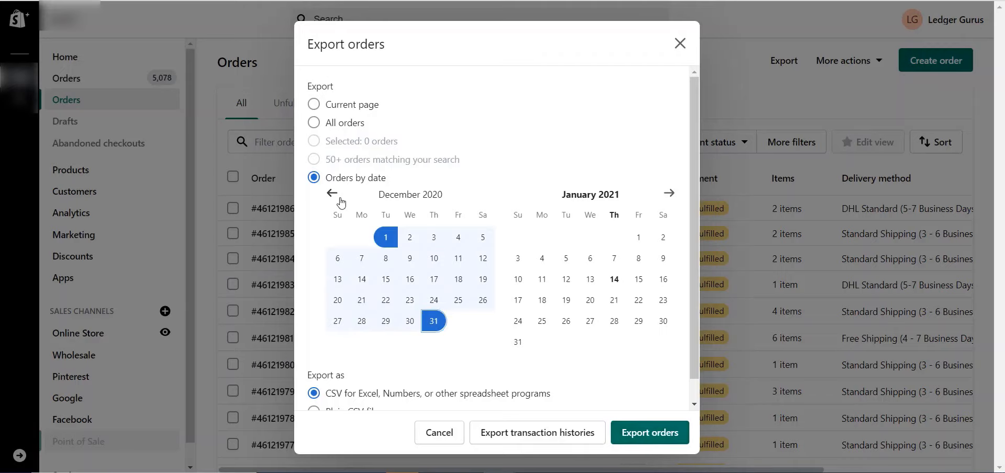
pyautogui.click(340, 199)
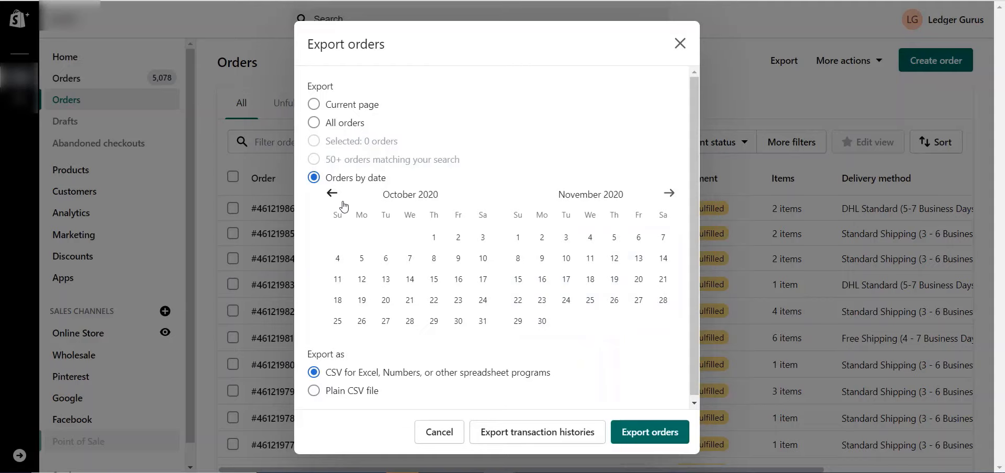
pyautogui.click(433, 237)
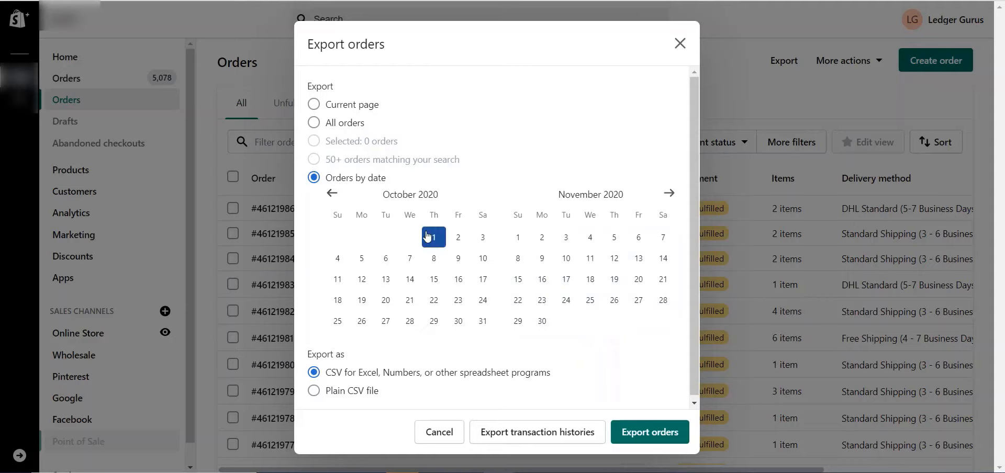
pyautogui.click(669, 193)
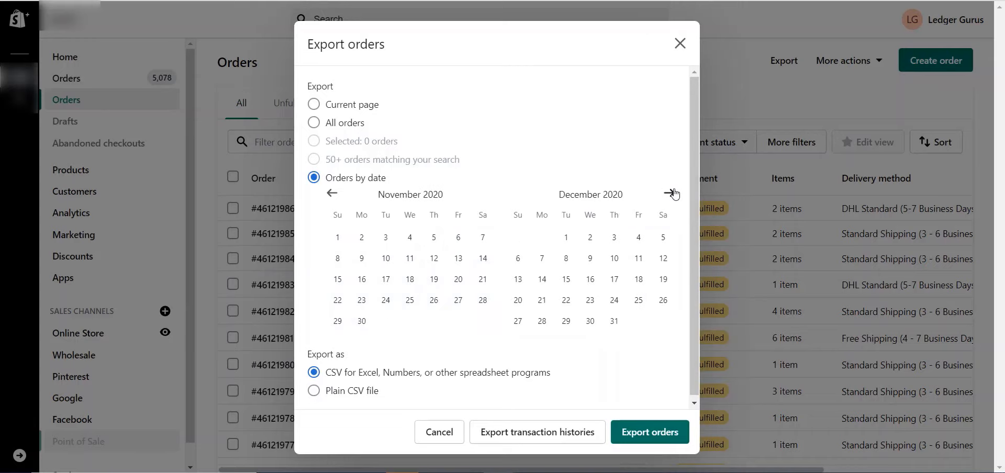
pyautogui.click(614, 321)
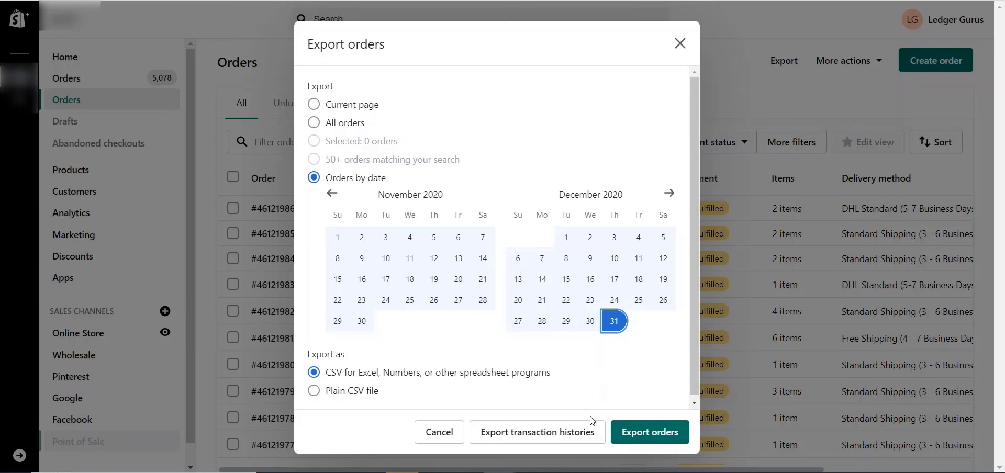
pyautogui.click(639, 436)
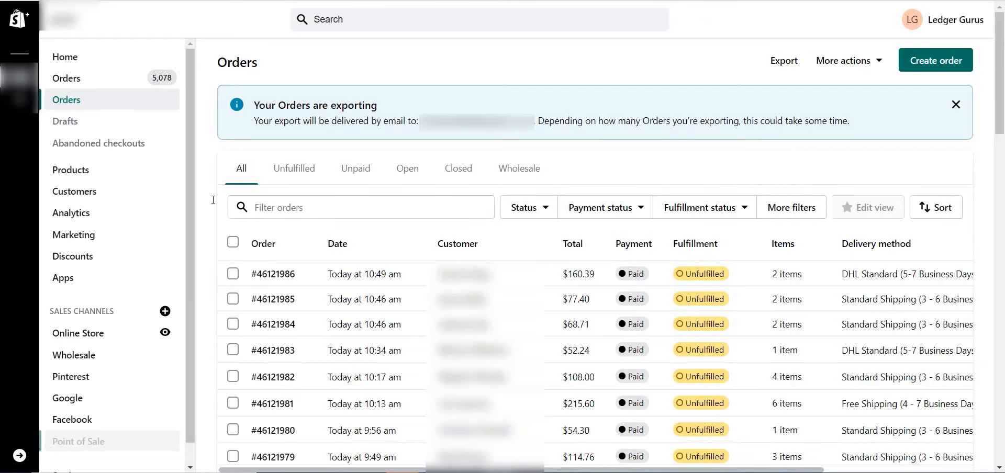
# Begin another order export by date and set its start date to January 1, 2020.
pyautogui.click(780, 60)
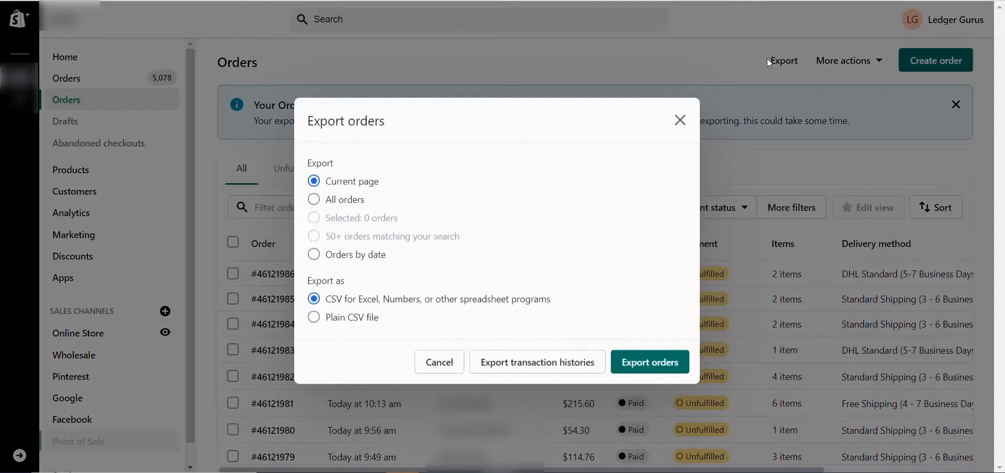
pyautogui.click(314, 251)
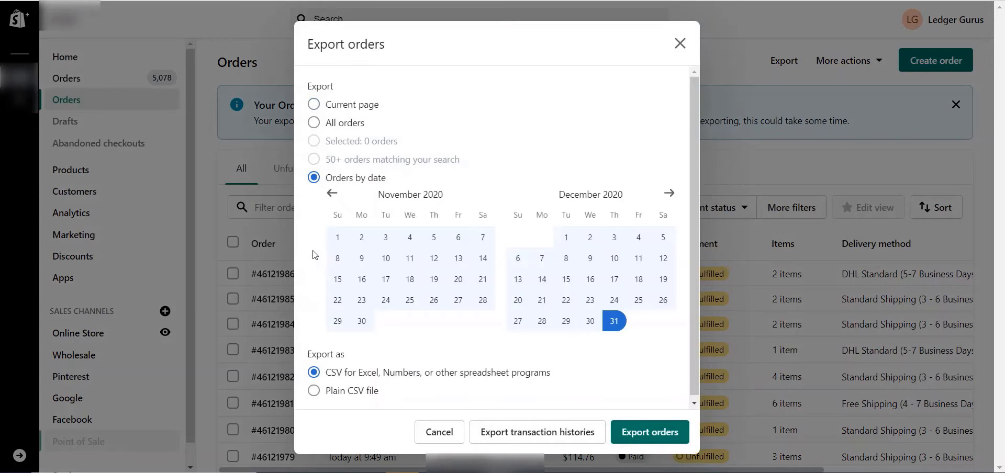
pyautogui.click(330, 195)
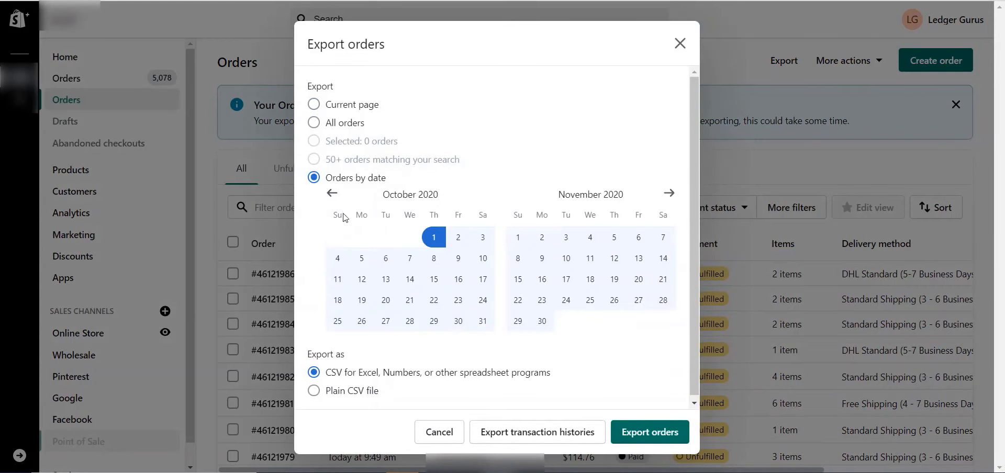
pyautogui.click(331, 195)
pyautogui.click(331, 196)
pyautogui.click(332, 194)
pyautogui.click(332, 195)
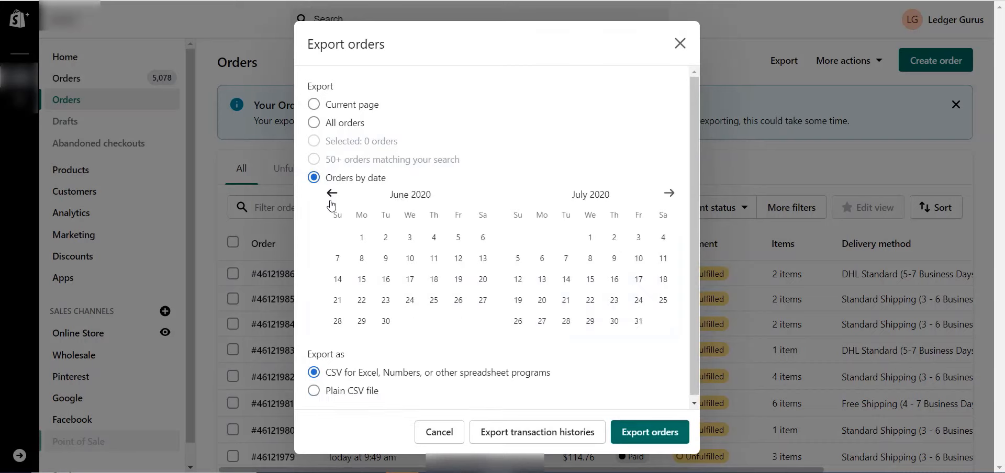
pyautogui.click(332, 195)
pyautogui.click(332, 195)
pyautogui.click(332, 195)
pyautogui.click(332, 194)
pyautogui.click(332, 195)
pyautogui.click(409, 239)
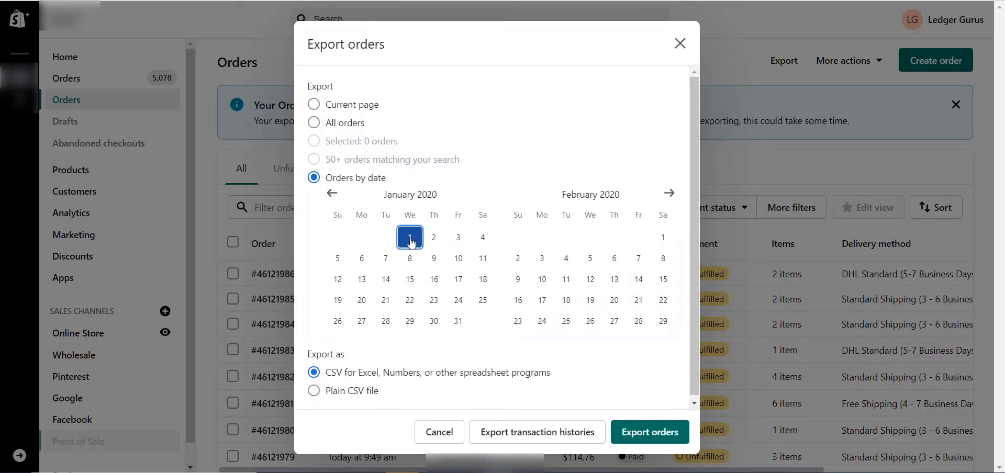
# Set the export's end date to December 31, 2020, and export the full year's orders as CSV for Excel.
pyautogui.click(669, 195)
pyautogui.click(670, 195)
pyautogui.click(670, 194)
pyautogui.click(670, 195)
pyautogui.click(670, 195)
pyautogui.click(669, 194)
pyautogui.click(669, 194)
pyautogui.click(669, 194)
pyautogui.click(669, 194)
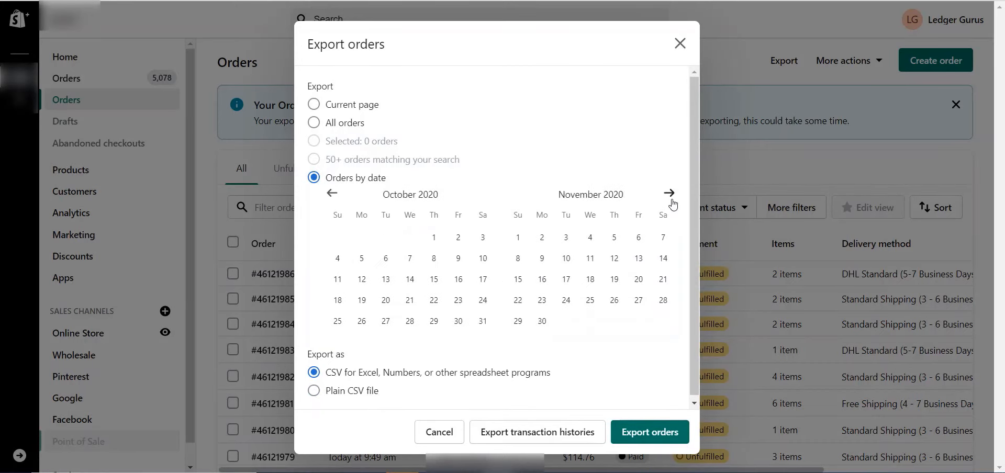
pyautogui.click(670, 194)
pyautogui.click(623, 315)
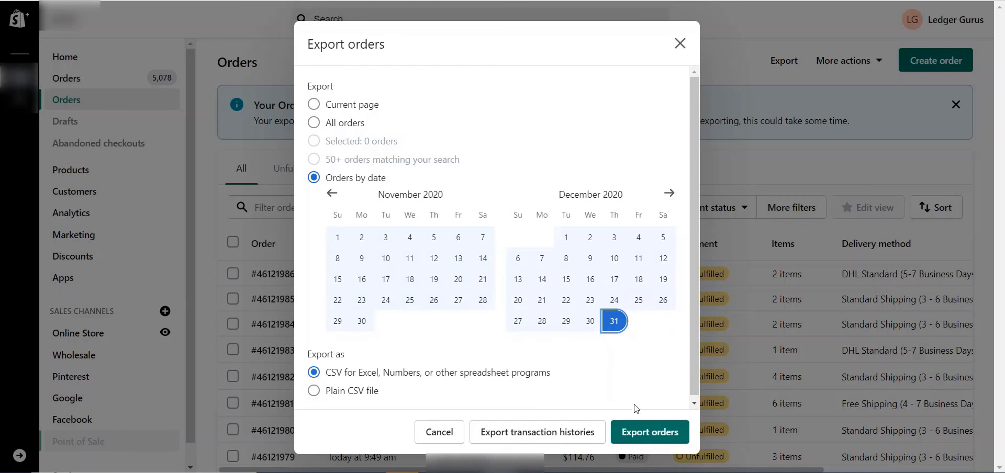
pyautogui.click(657, 438)
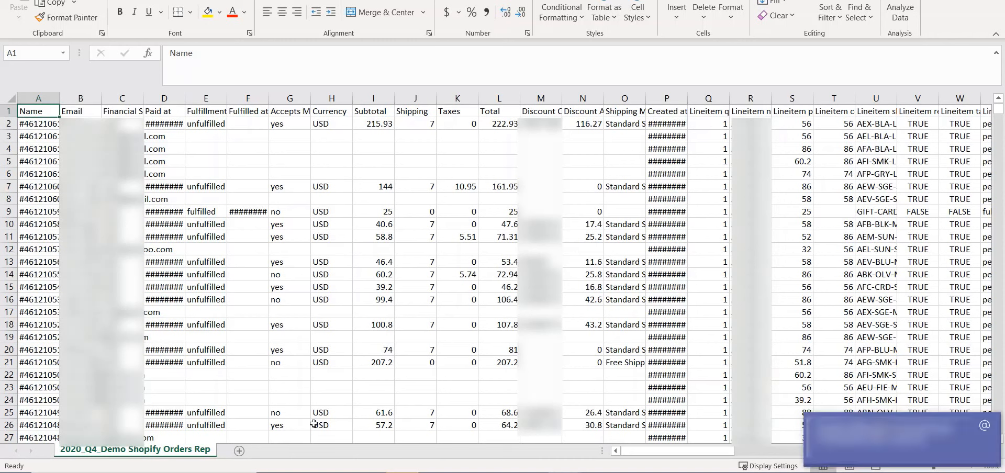
# In the Excel orders report, auto-fit the widths of all columns from Name through Duties to their contents.
pyautogui.click(981, 425)
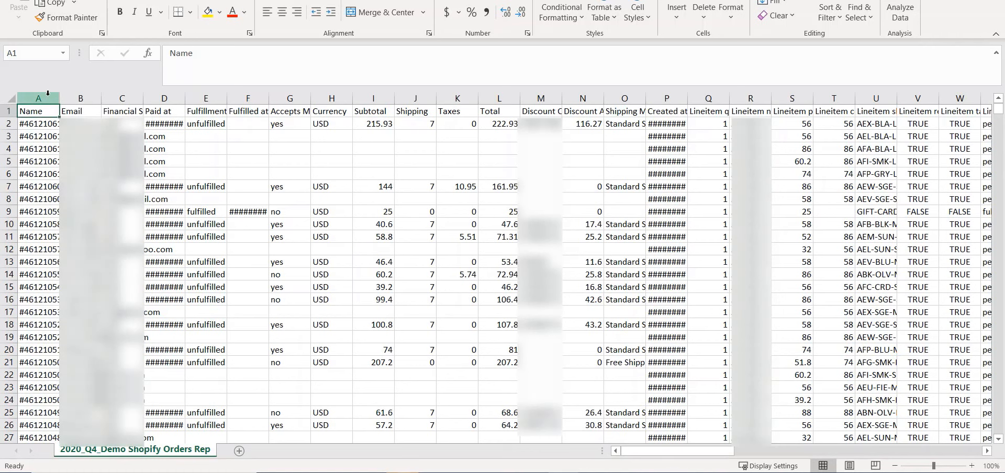
pyautogui.moveTo(48, 93); pyautogui.dragTo(942, 112)
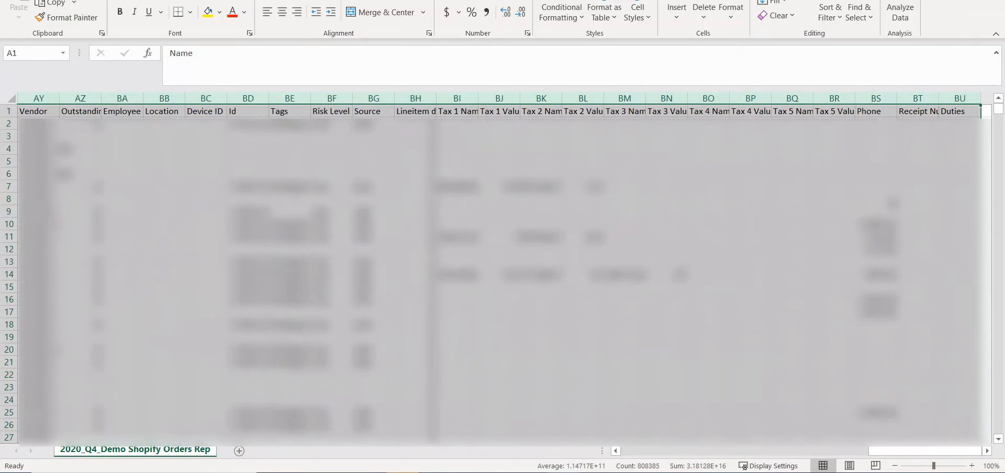
pyautogui.doubleClick(938, 98)
pyautogui.moveTo(906, 451); pyautogui.dragTo(649, 456)
pyautogui.click(311, 199)
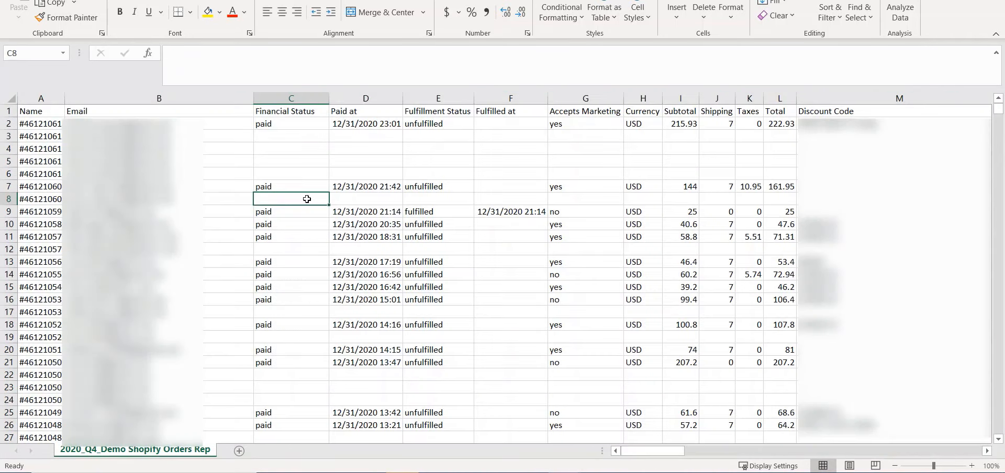
# Examine how the first order spans rows 2 to 6 by checking its Name, Email and Lineitem name entries.
pyautogui.click(58, 111)
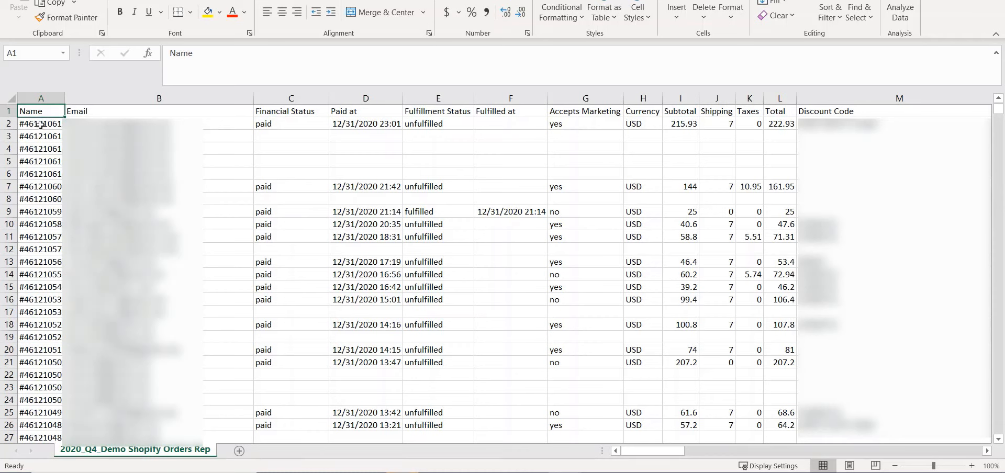
pyautogui.click(41, 124)
pyautogui.moveTo(40, 125); pyautogui.dragTo(219, 174)
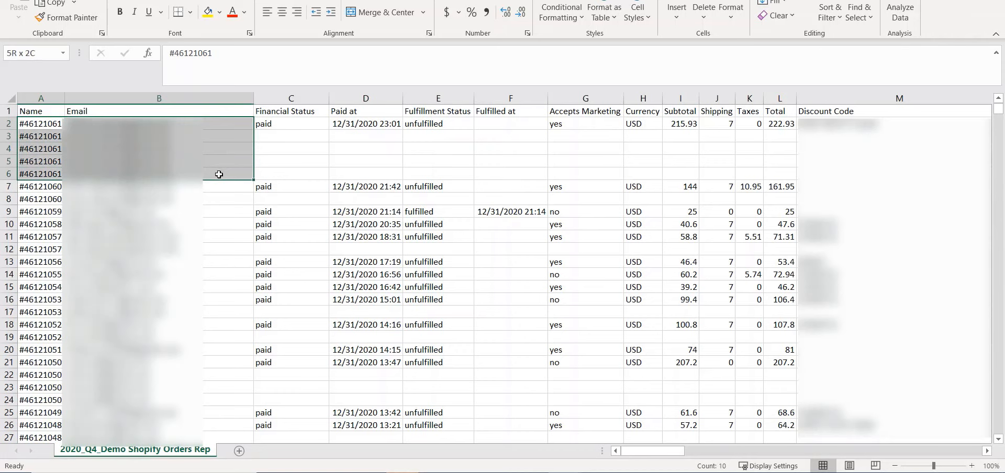
pyautogui.moveTo(175, 128); pyautogui.dragTo(174, 174)
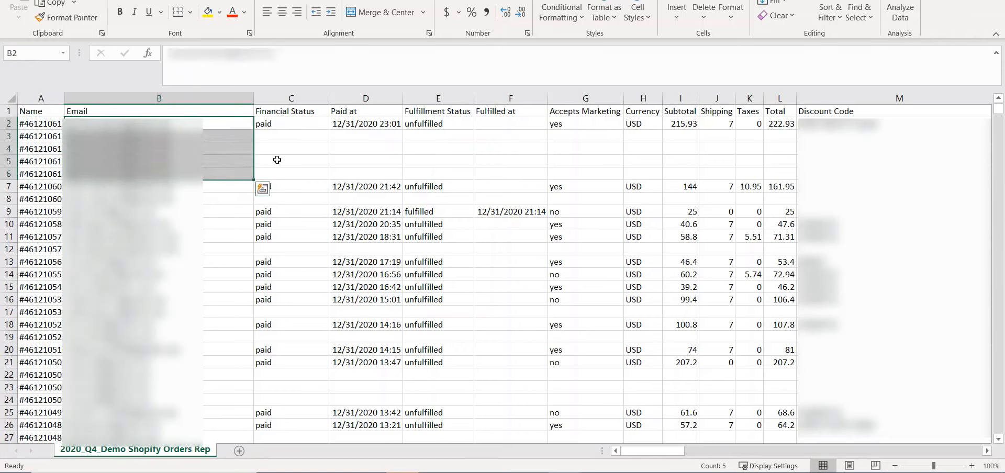
pyautogui.click(986, 451)
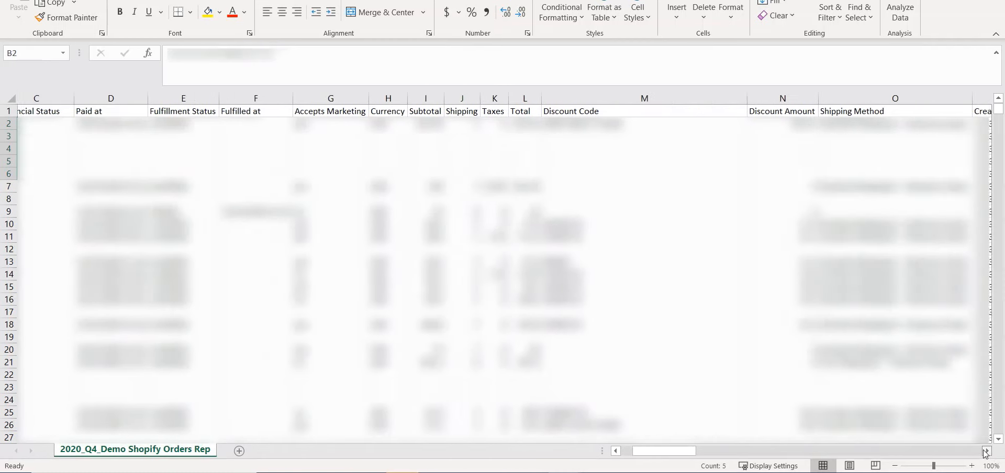
pyautogui.click(986, 451)
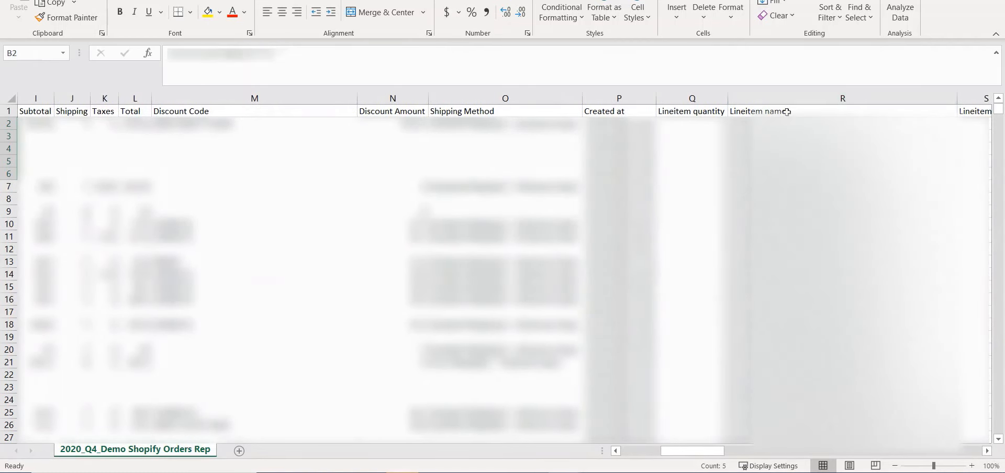
pyautogui.click(786, 112)
pyautogui.moveTo(787, 124); pyautogui.dragTo(787, 174)
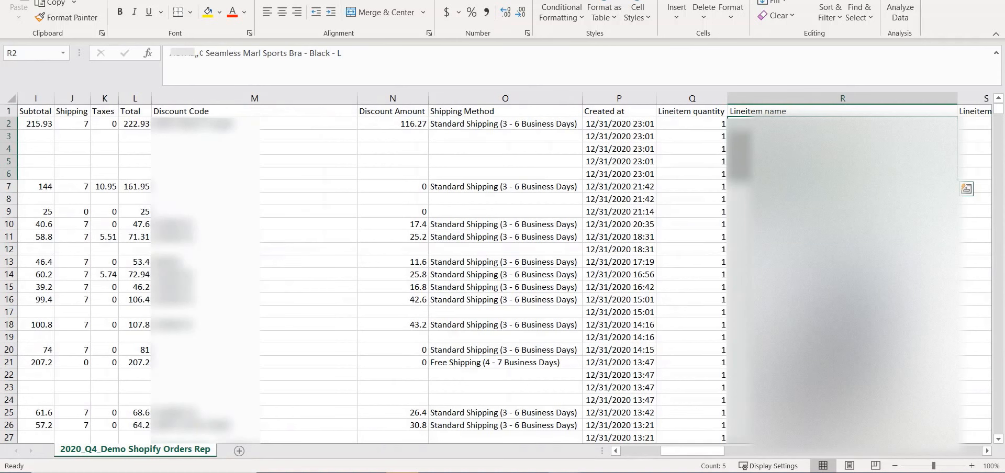
pyautogui.moveTo(692, 452); pyautogui.dragTo(653, 451)
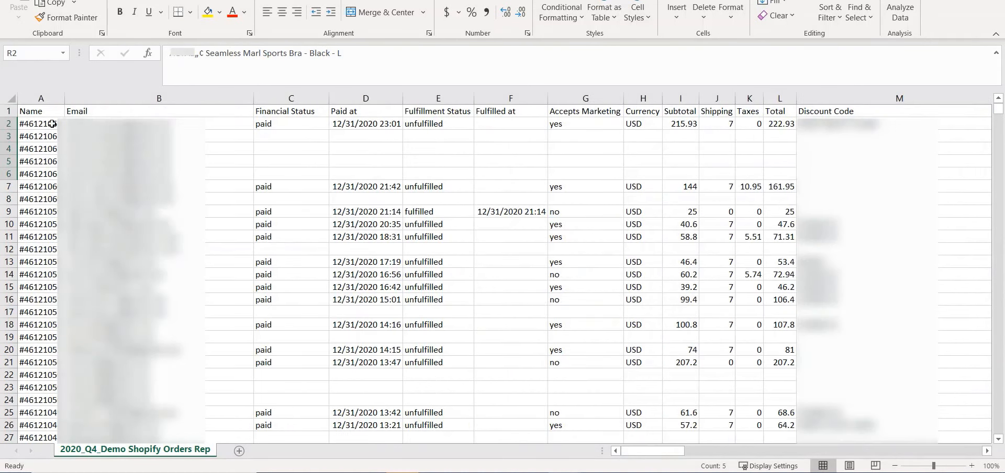
pyautogui.moveTo(8, 124); pyautogui.dragTo(5, 175)
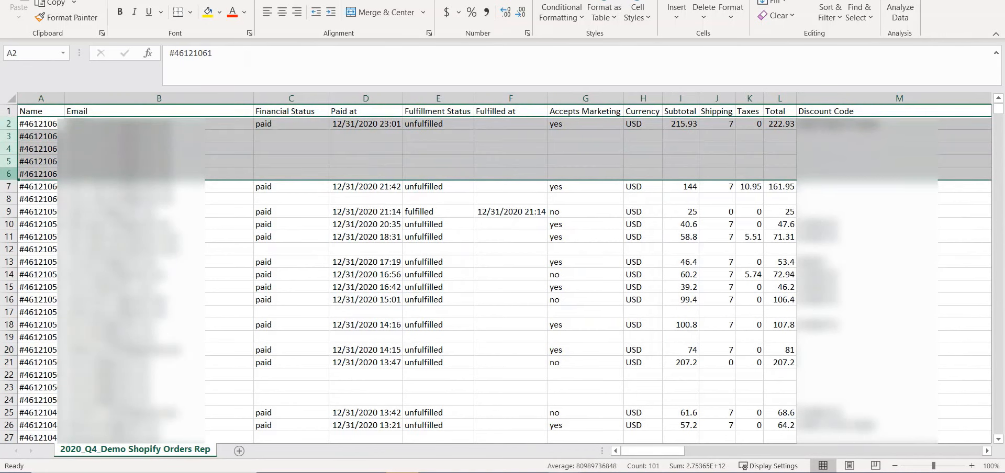
# Review the payment and fulfillment status and date columns, plus the amount columns from Subtotal through Discount Amount.
pyautogui.click(310, 111)
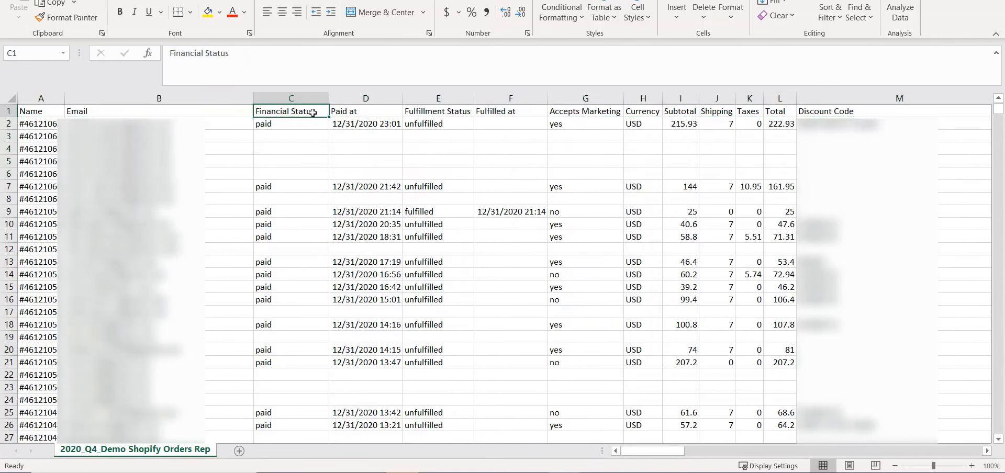
pyautogui.click(358, 110)
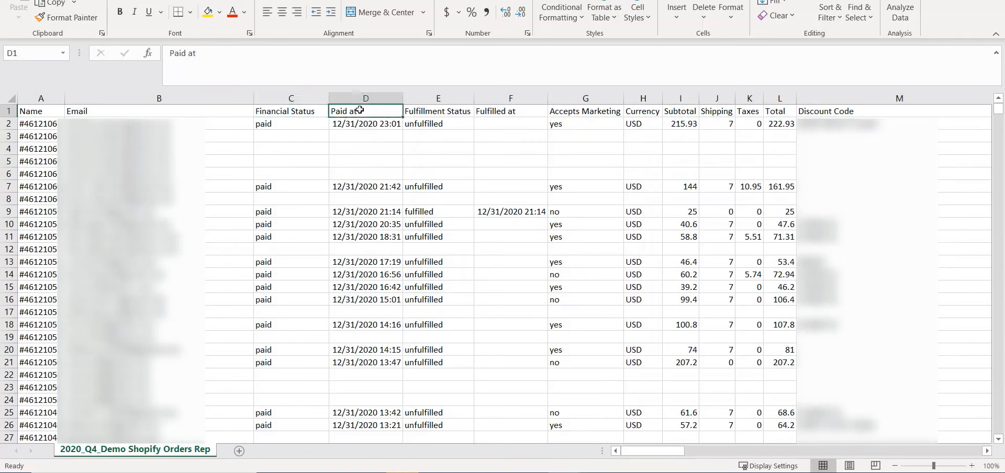
pyautogui.click(443, 112)
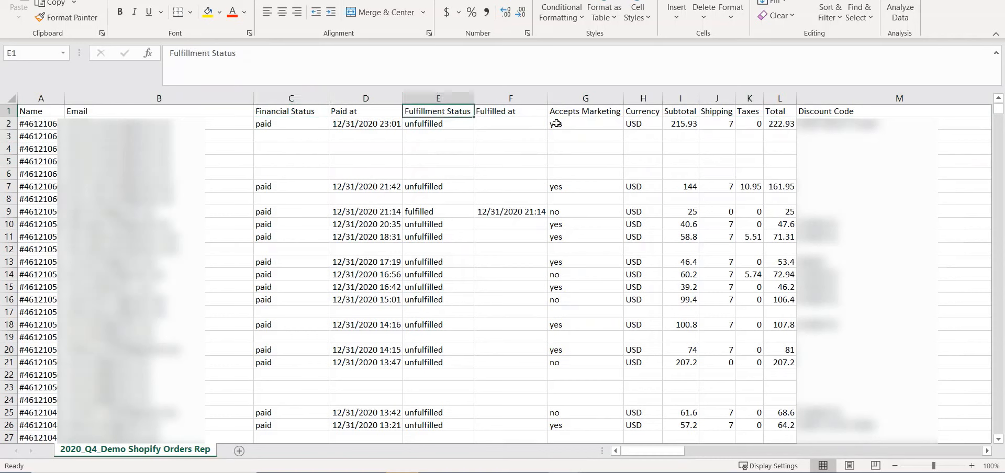
pyautogui.click(504, 211)
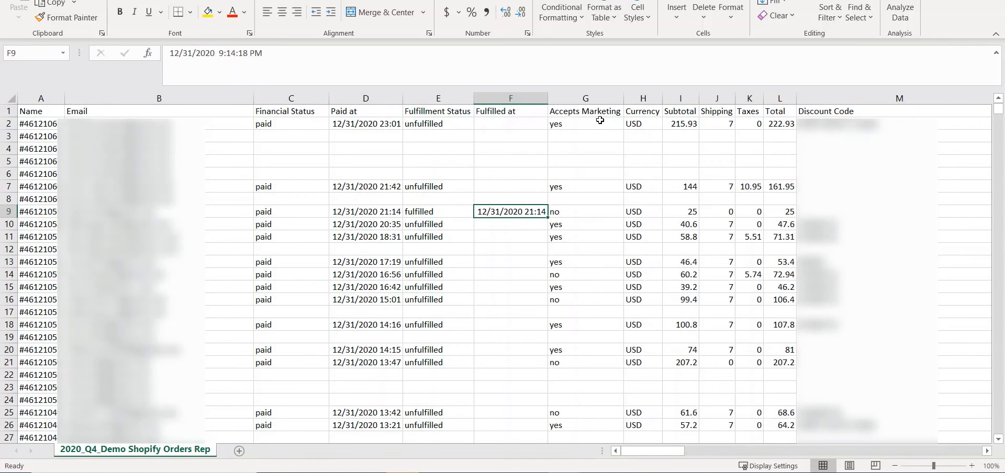
pyautogui.moveTo(681, 99); pyautogui.dragTo(827, 98)
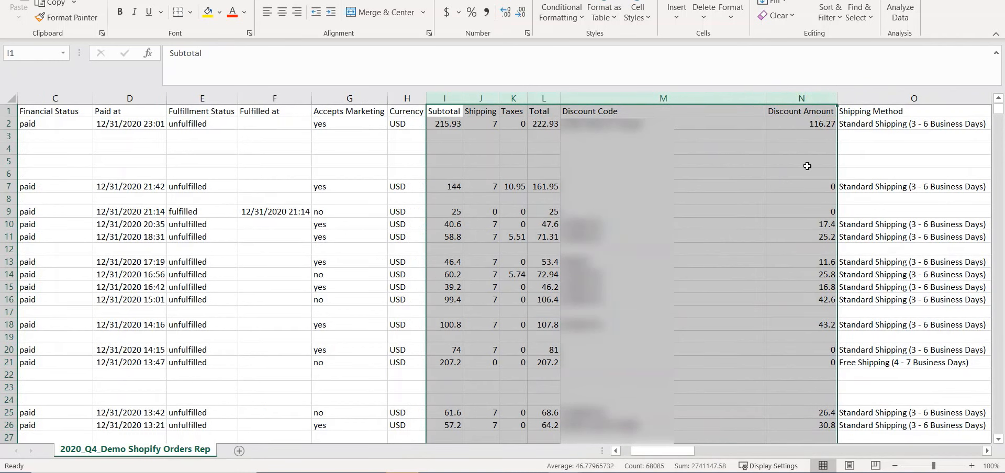
pyautogui.click(548, 150)
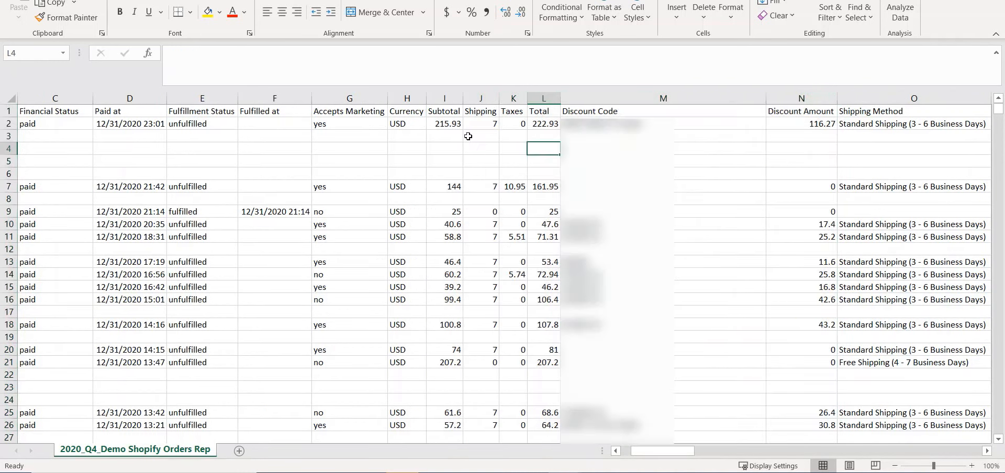
# Compare the Subtotal column's first-order amount with that order's Discount Amount.
pyautogui.click(446, 99)
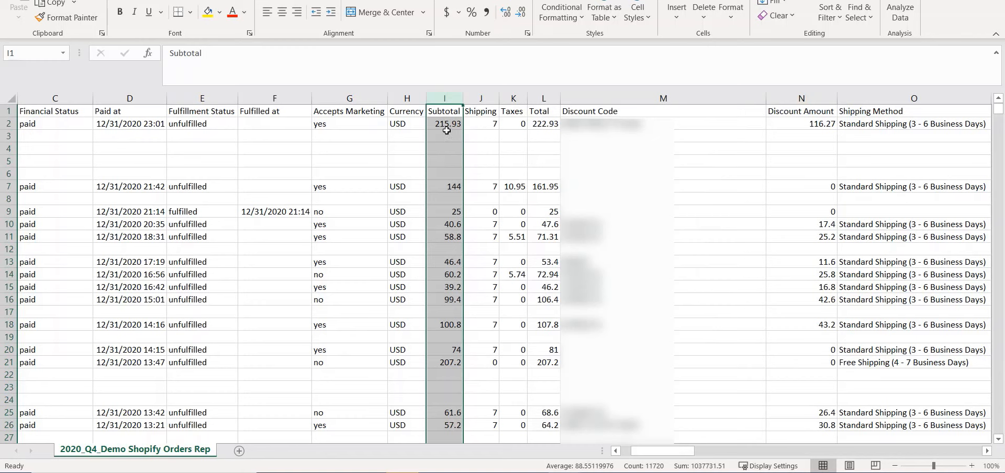
pyautogui.click(444, 111)
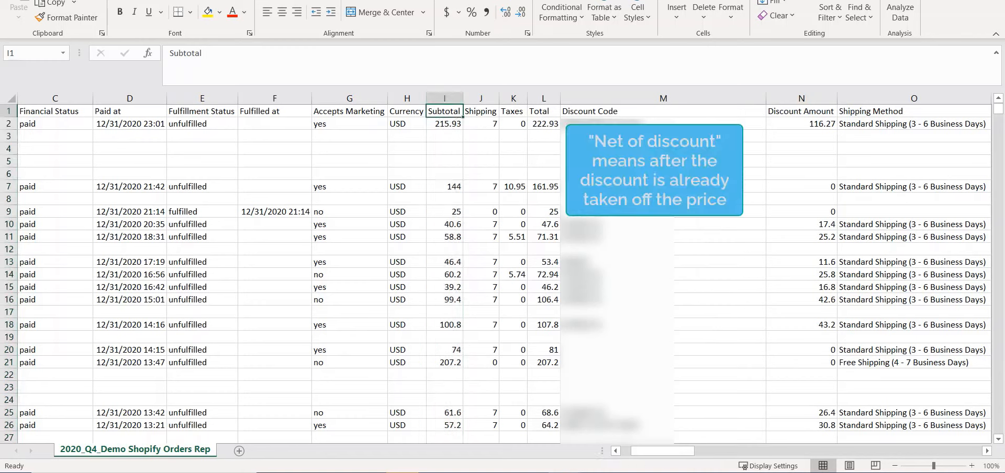
pyautogui.click(443, 123)
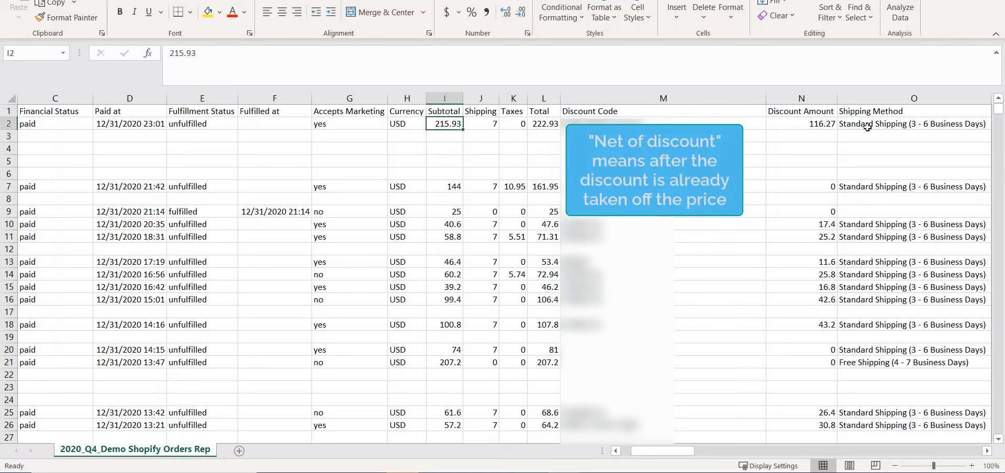
pyautogui.click(815, 124)
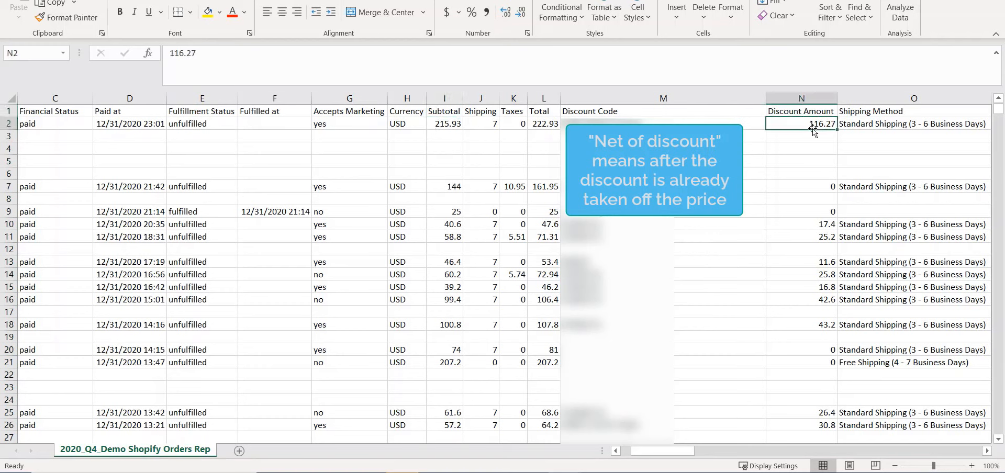
# Sum the first order's Subtotal, Shipping and Taxes cells in row 2 to check them against its Total.
pyautogui.click(459, 123)
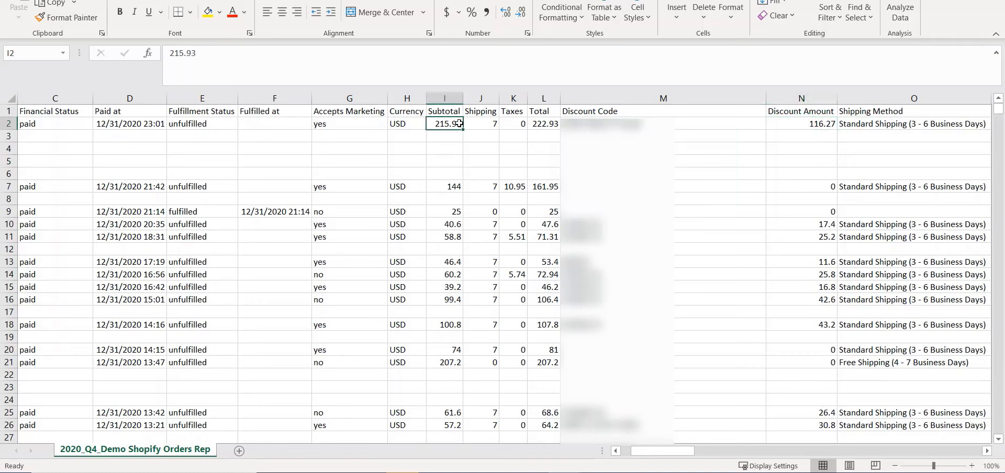
pyautogui.keyDown('ctrl'); pyautogui.click(494, 123); pyautogui.keyUp('ctrl')
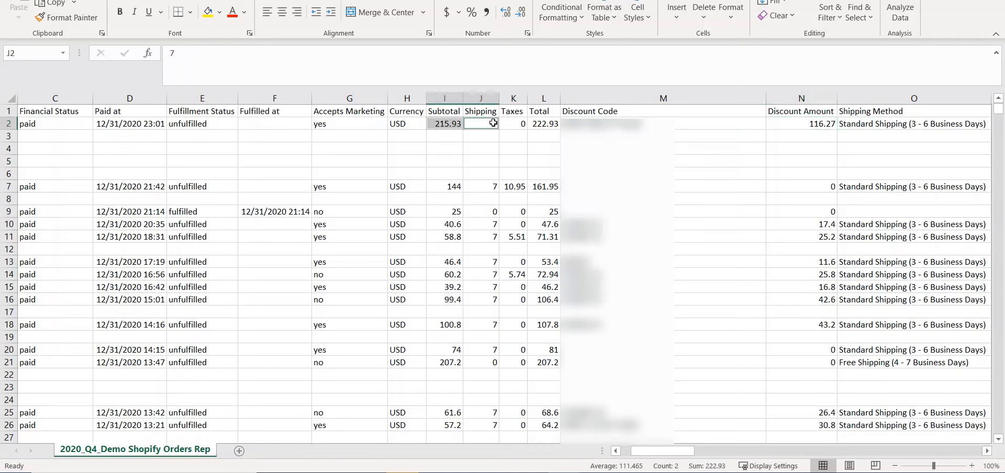
pyautogui.keyDown('ctrl'); pyautogui.click(517, 124); pyautogui.keyUp('ctrl')
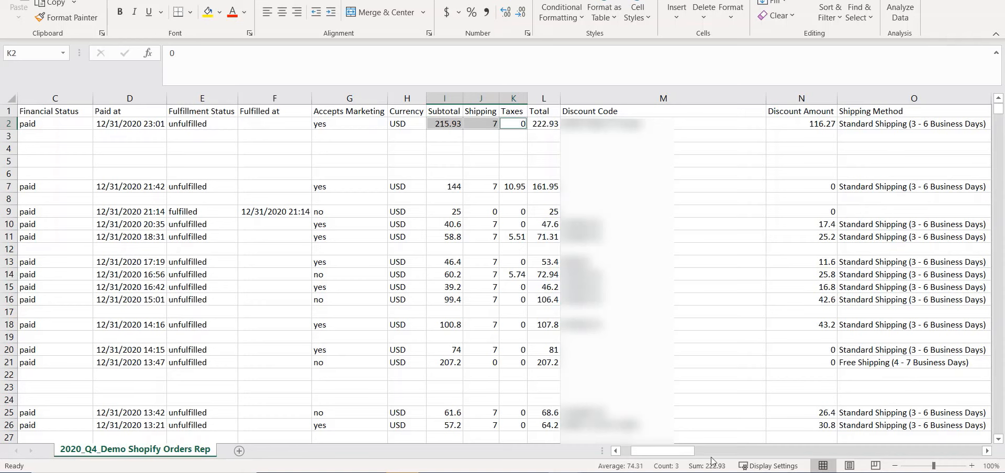
pyautogui.click(446, 127)
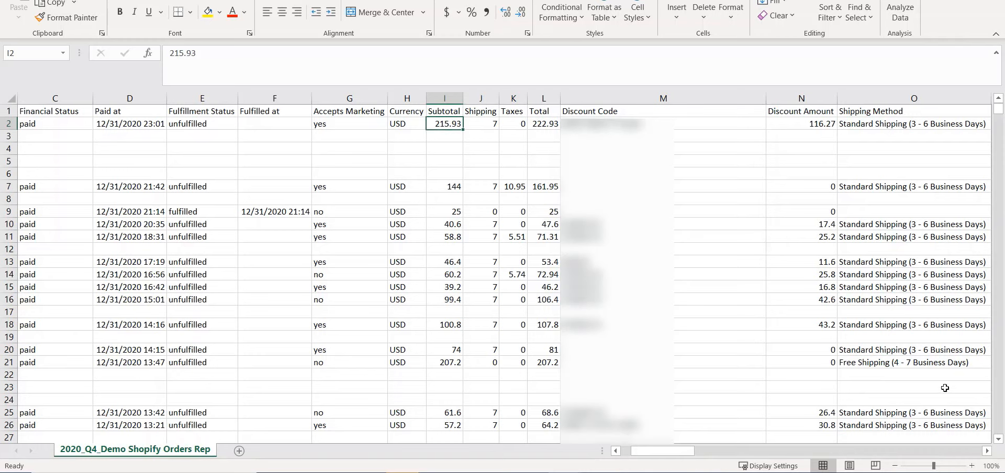
# Sum the first order's Lineitem price entries in rows 2 to 6.
pyautogui.click(987, 451)
pyautogui.click(987, 451)
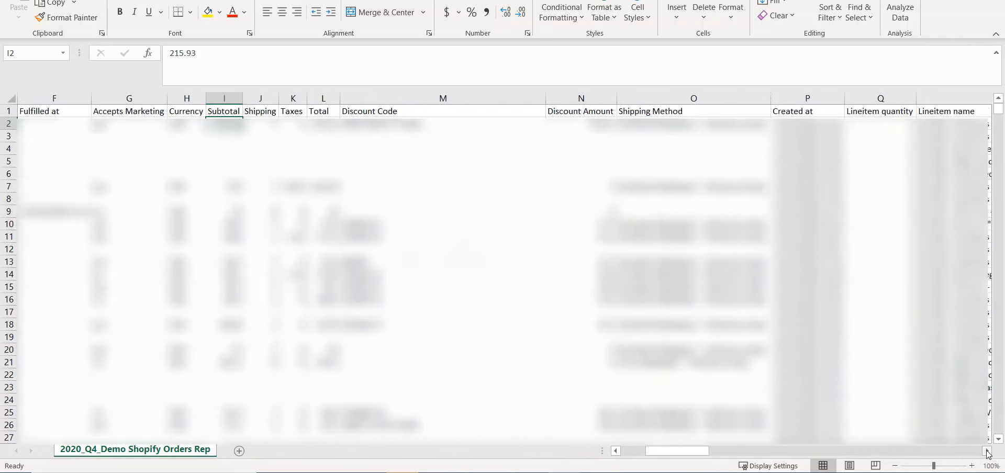
pyautogui.click(987, 451)
pyautogui.click(987, 451)
pyautogui.click(987, 451)
pyautogui.click(988, 451)
pyautogui.click(987, 451)
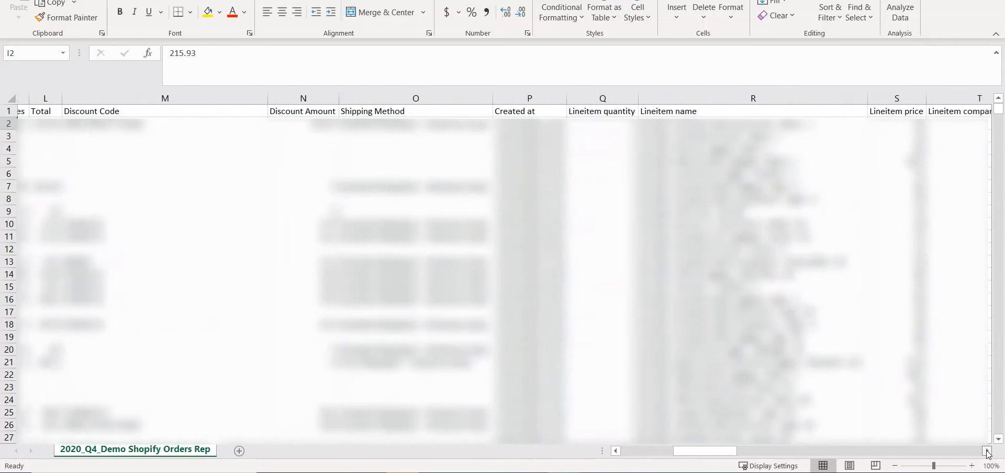
pyautogui.click(987, 451)
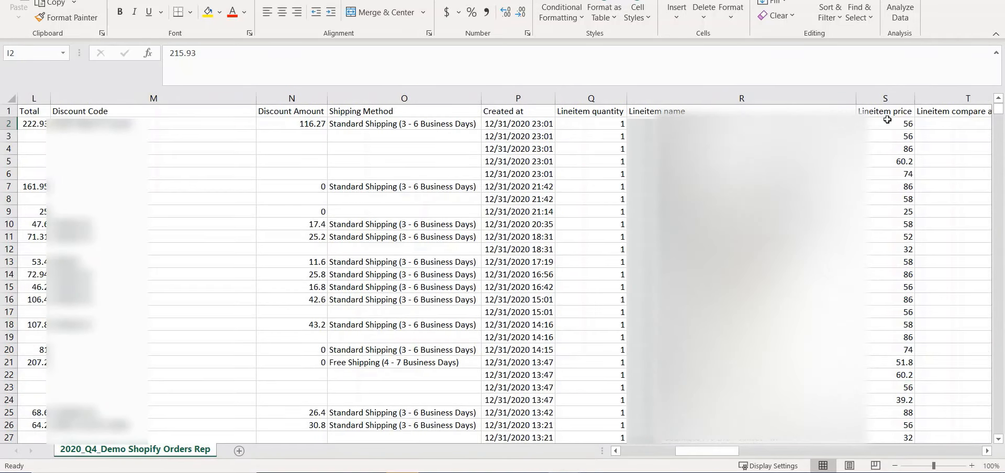
pyautogui.moveTo(867, 122); pyautogui.dragTo(876, 169)
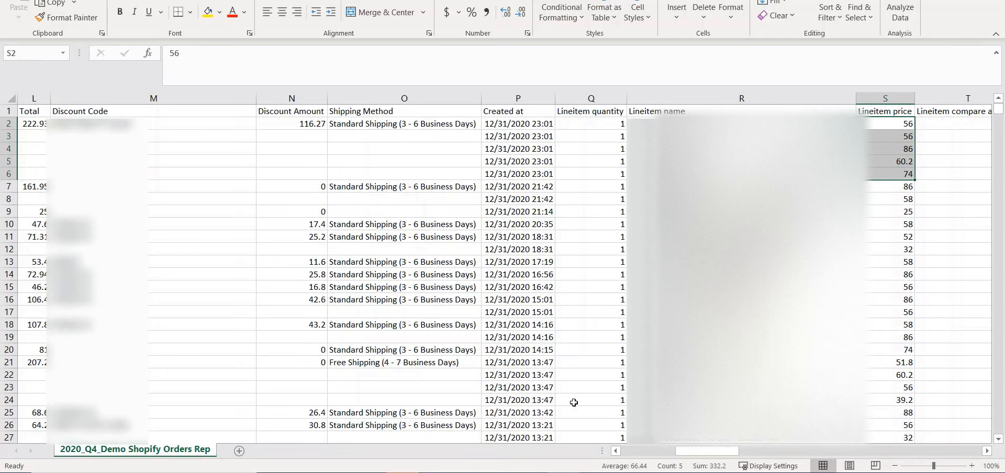
# Review the line item detail columns from Lineitem compare at price through Lineitem fulfillment status.
pyautogui.click(615, 451)
pyautogui.click(615, 451)
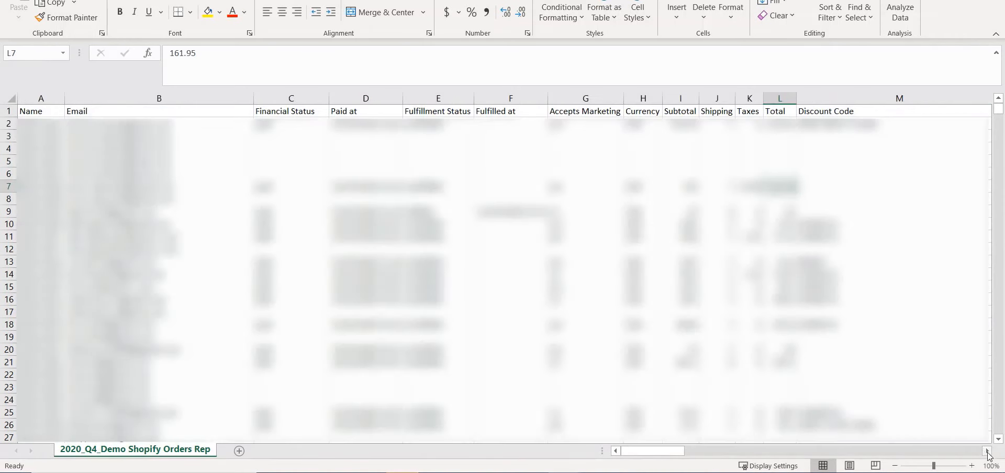
pyautogui.click(987, 452)
pyautogui.moveTo(987, 452); pyautogui.dragTo(987, 453)
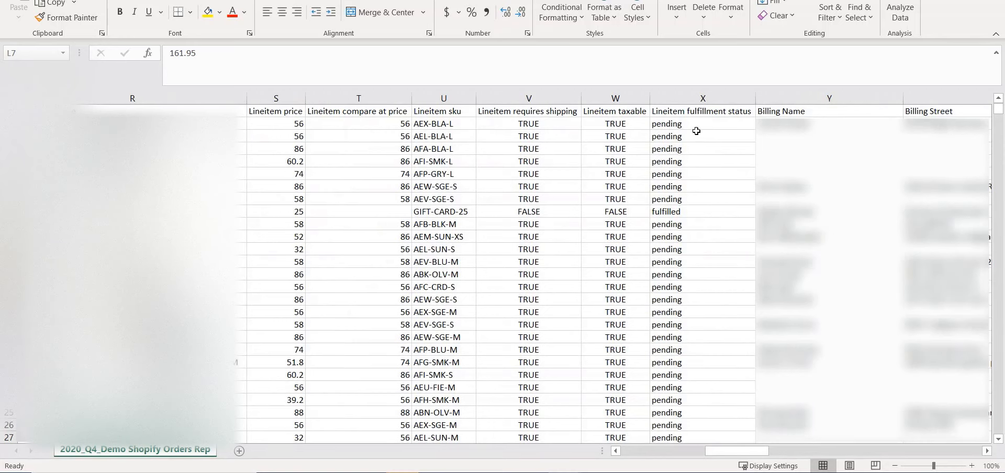
# Review the billing detail columns from Billing Name through Billing Phone.
pyautogui.click(988, 451)
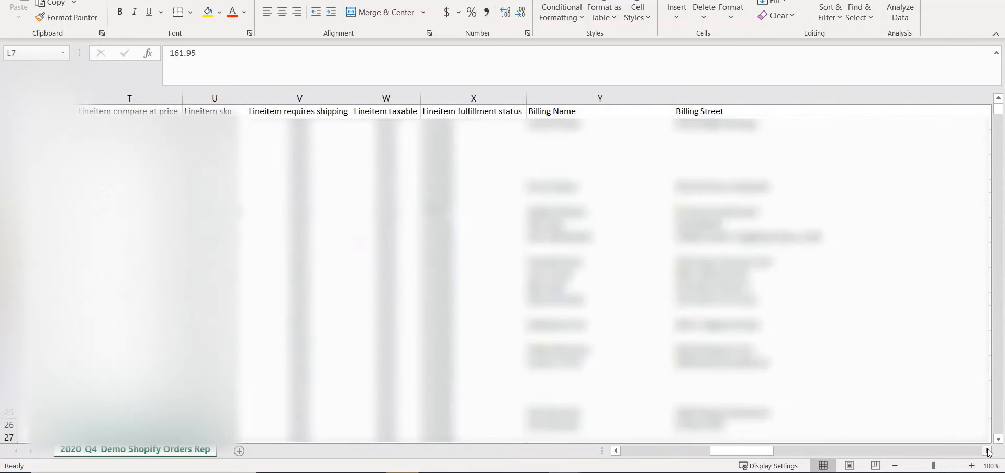
pyautogui.click(987, 451)
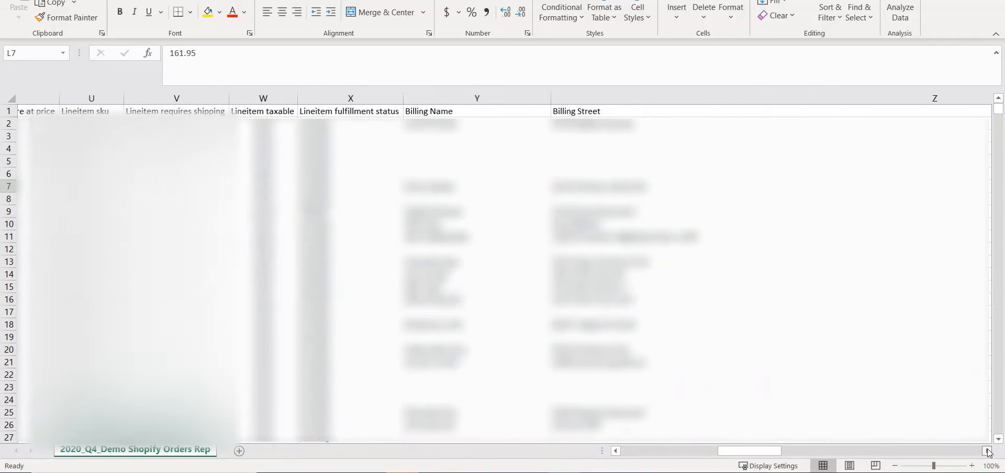
pyautogui.click(988, 451)
pyautogui.click(988, 450)
pyautogui.click(987, 451)
pyautogui.click(988, 451)
pyautogui.click(987, 451)
pyautogui.click(987, 450)
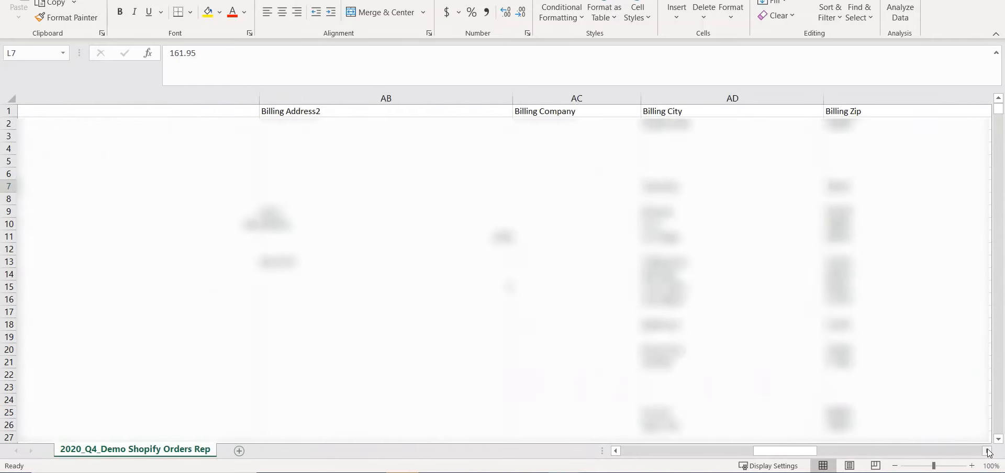
pyautogui.click(988, 451)
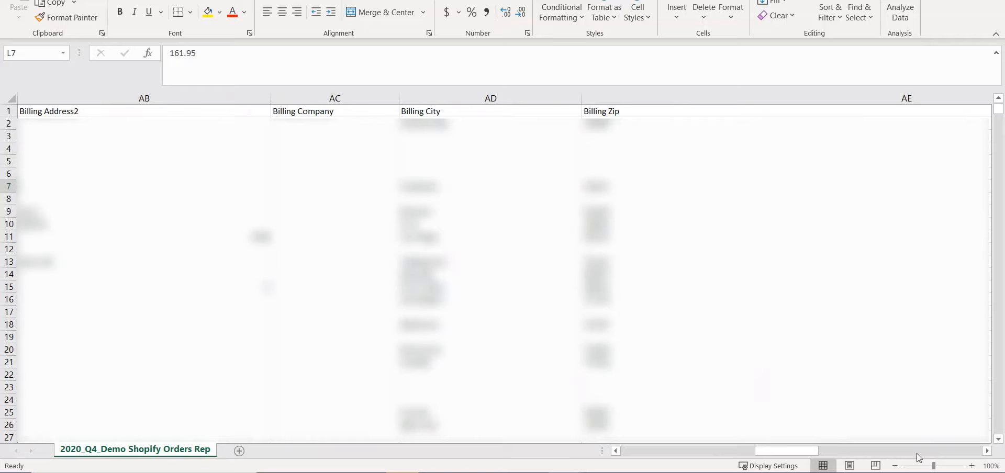
pyautogui.click(987, 450)
pyautogui.click(987, 451)
pyautogui.click(987, 450)
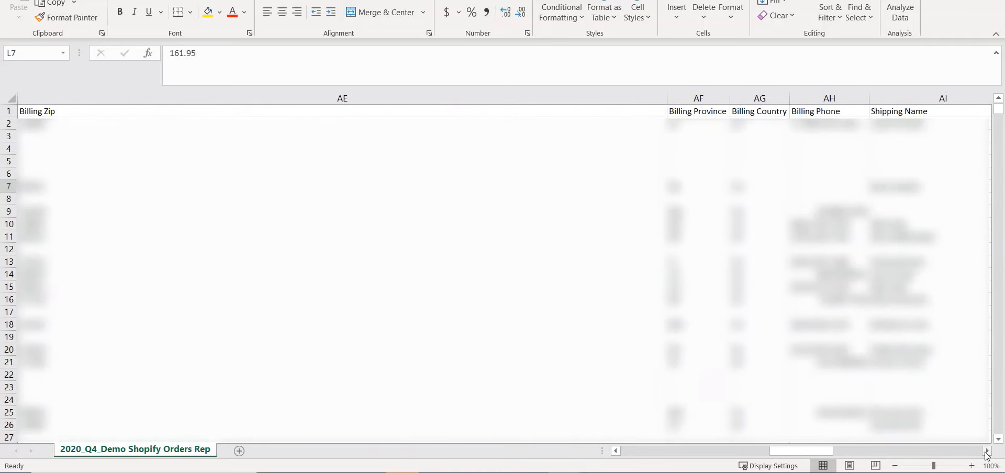
pyautogui.click(987, 451)
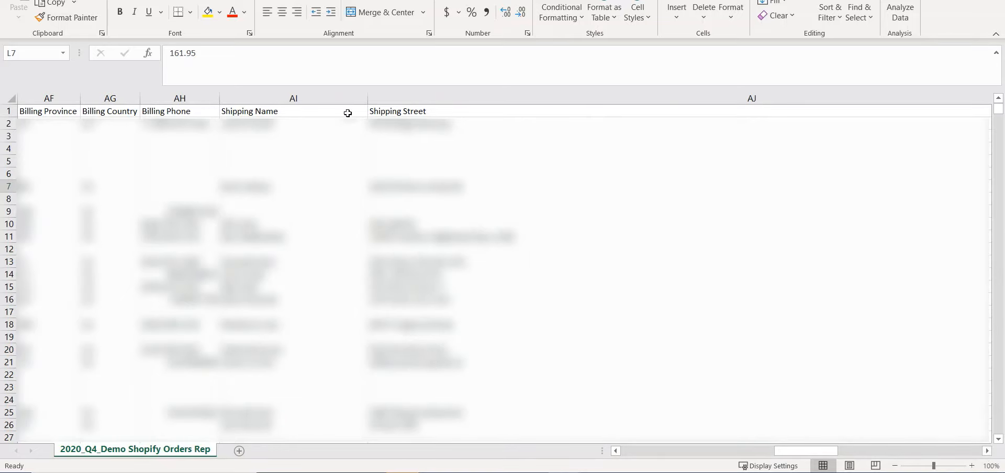
# Review the shipping address columns from Shipping Street through Shipping Zip.
pyautogui.click(419, 111)
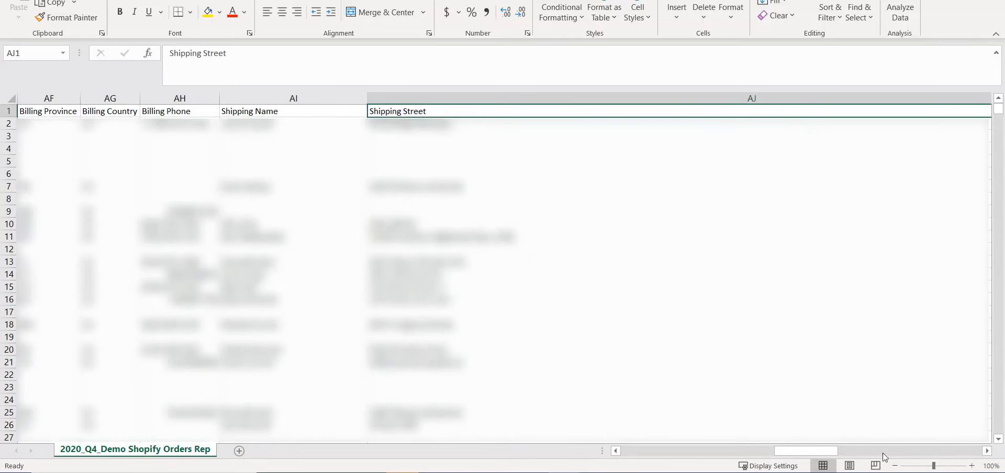
pyautogui.click(987, 450)
pyautogui.click(987, 452)
pyautogui.click(987, 451)
pyautogui.click(987, 452)
pyautogui.click(988, 452)
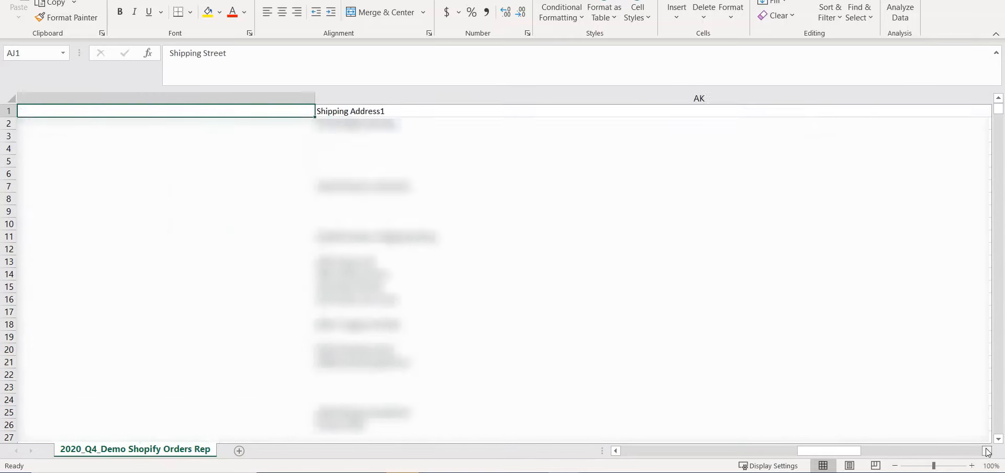
pyautogui.click(238, 112)
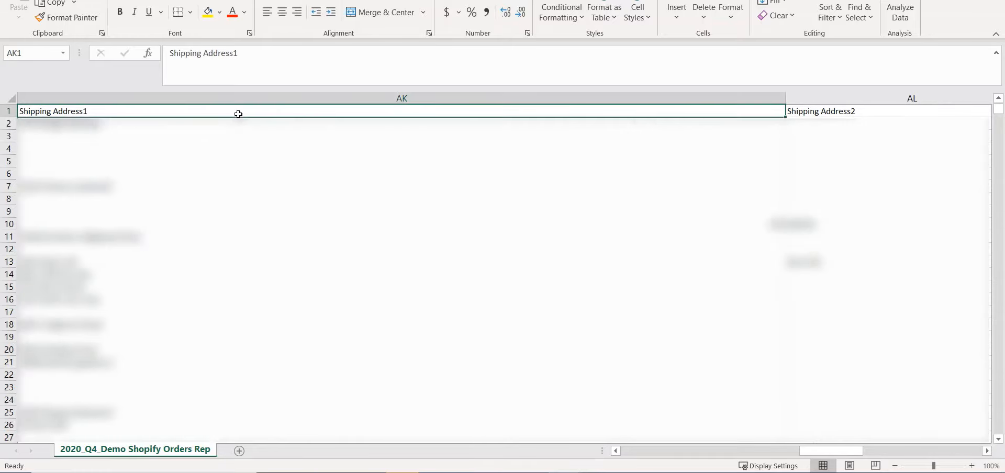
pyautogui.click(793, 112)
pyautogui.click(988, 450)
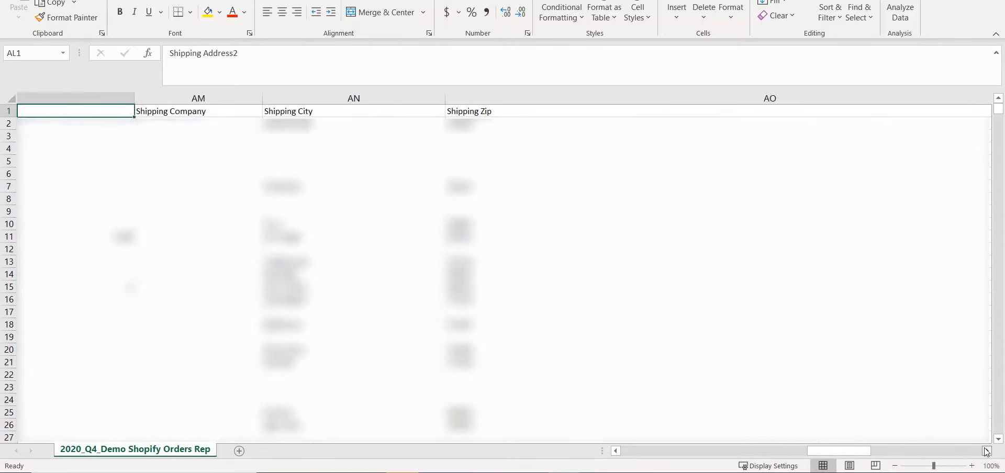
pyautogui.click(987, 451)
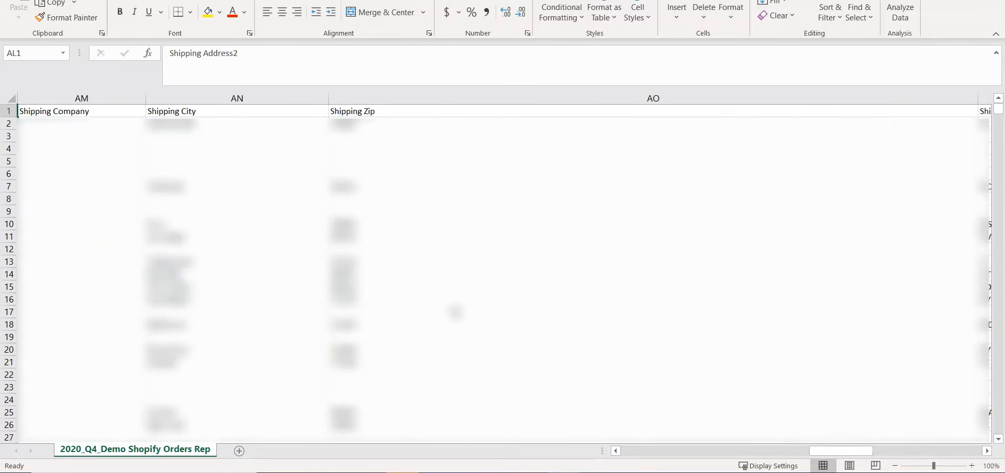
pyautogui.click(225, 112)
pyautogui.click(419, 113)
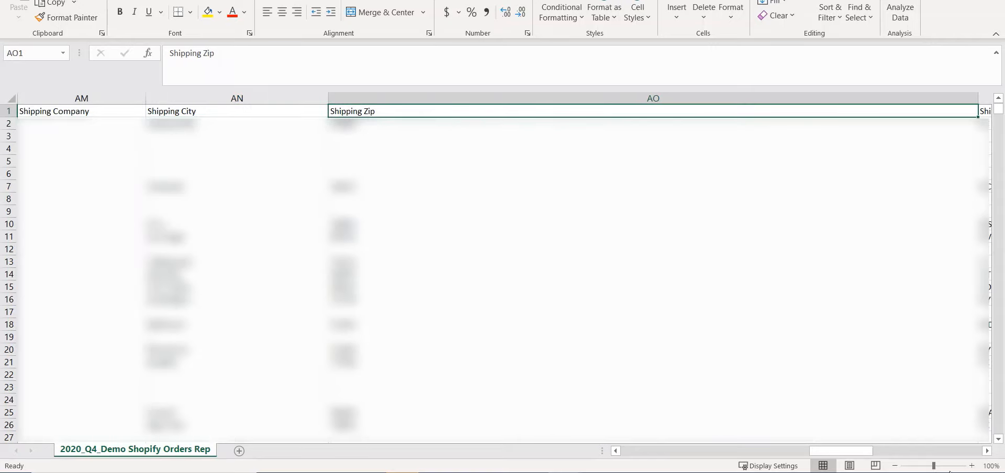
# Examine the Shipping Province and Shipping Country columns, including the full column of province codes.
pyautogui.click(987, 451)
pyautogui.click(987, 451)
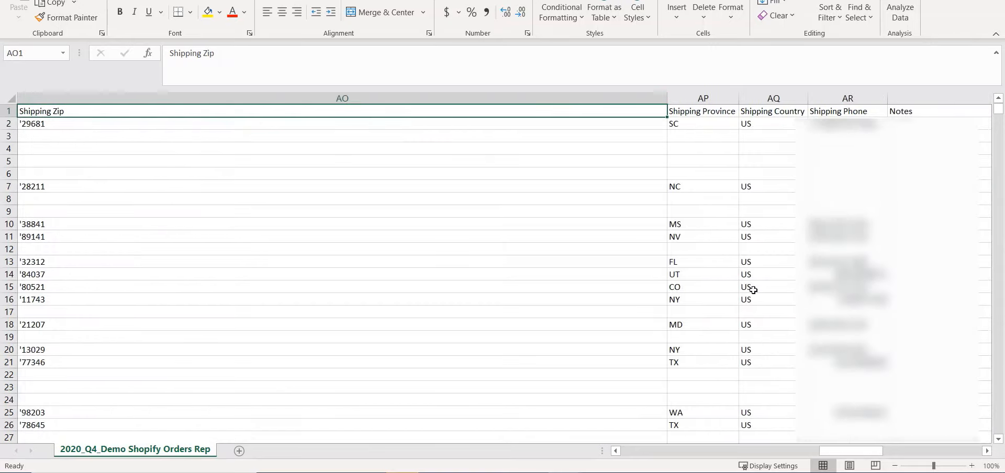
pyautogui.click(714, 112)
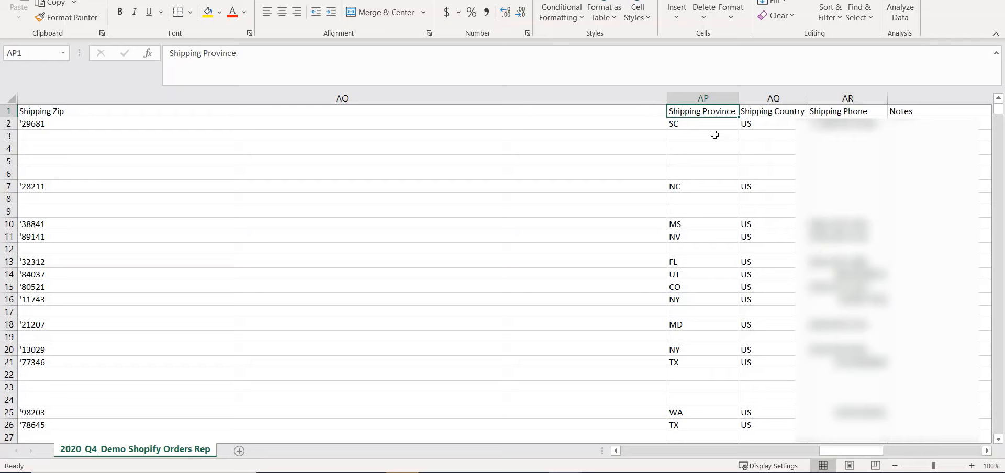
pyautogui.click(762, 110)
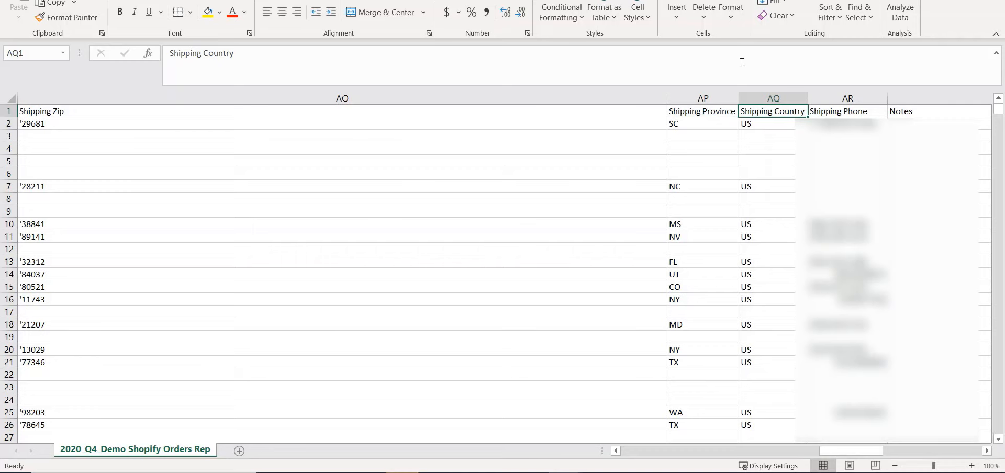
pyautogui.click(703, 99)
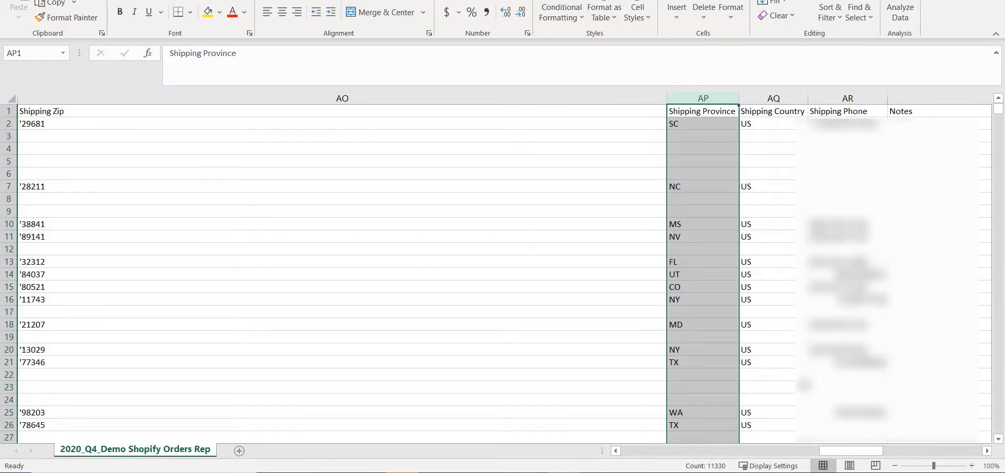
pyautogui.click(987, 451)
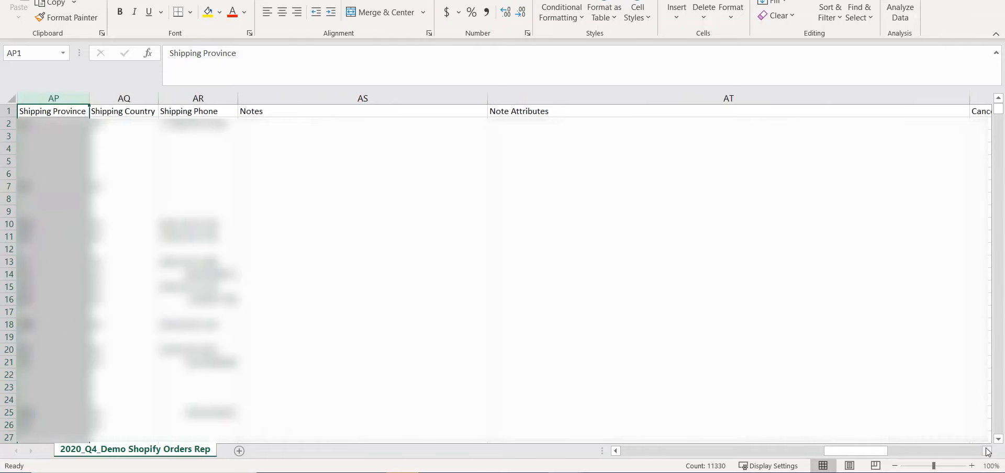
# Insert a blank column before the Name column at the start of the report.
pyautogui.moveTo(835, 451); pyautogui.dragTo(634, 460)
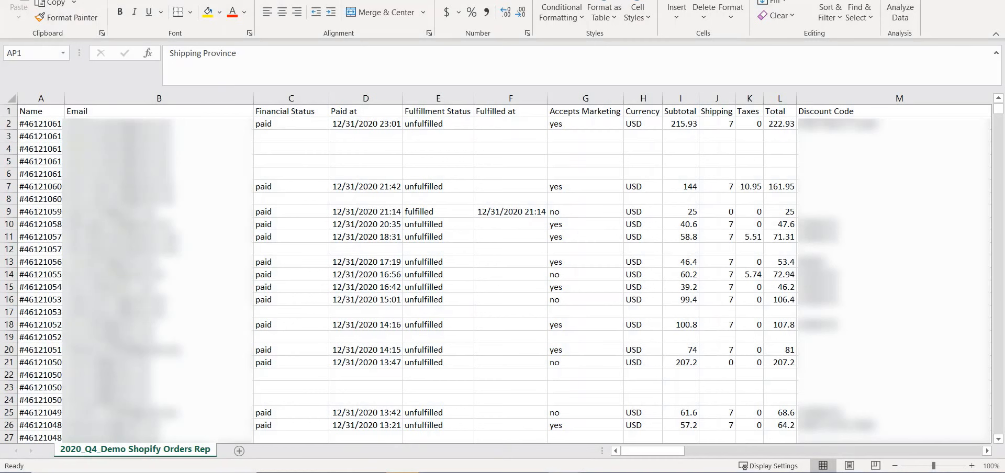
pyautogui.click(69, 132)
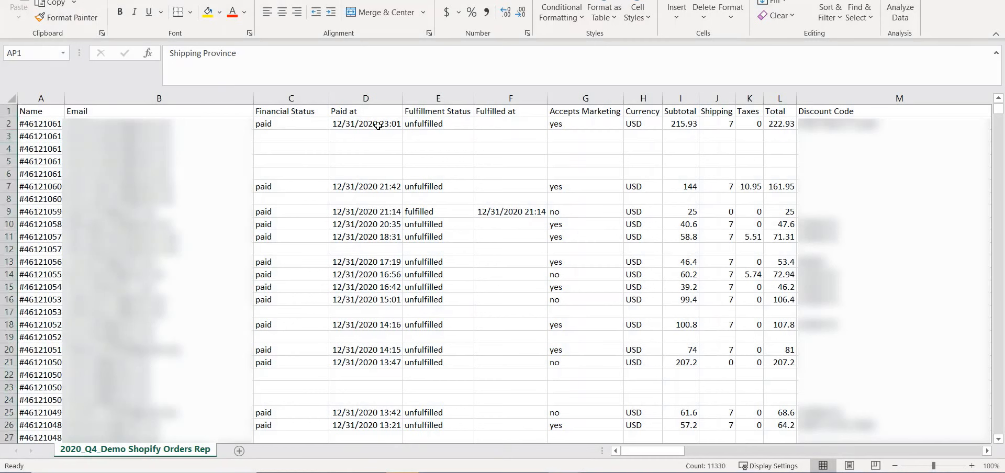
pyautogui.rightClick(34, 104)
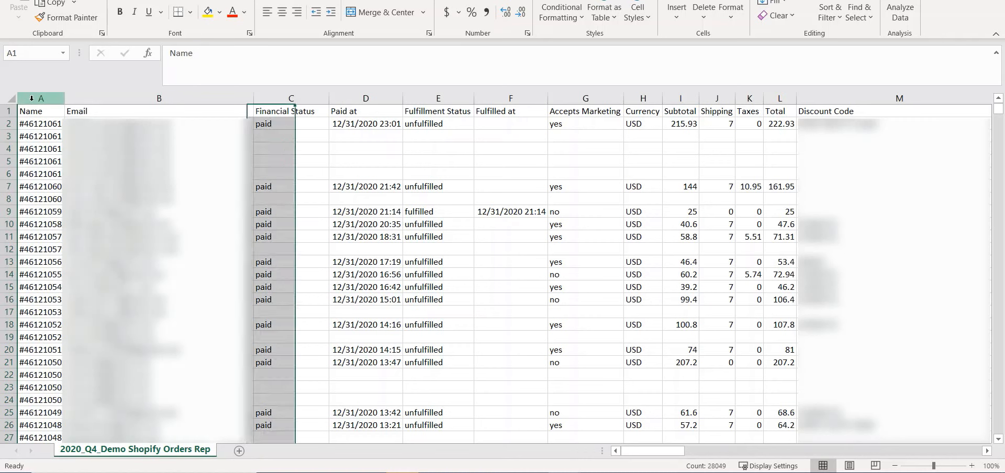
pyautogui.click(69, 211)
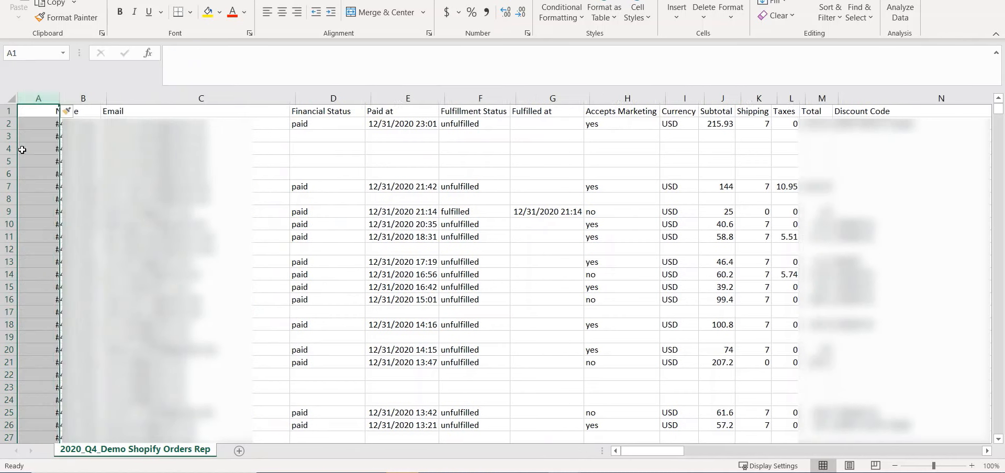
# Insert three more blank columns at the start of the sheet, before the Name column.
pyautogui.rightClick(41, 107)
pyautogui.click(69, 211)
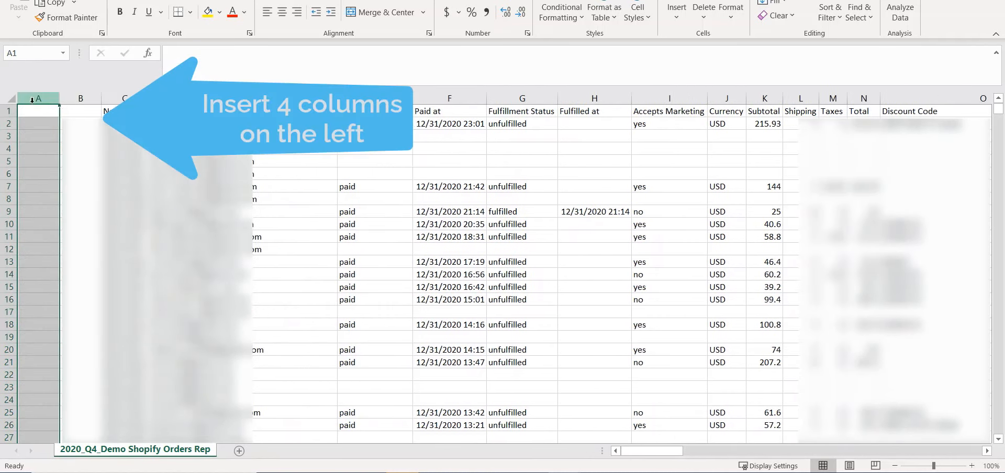
pyautogui.click(35, 102)
pyautogui.moveTo(36, 101); pyautogui.dragTo(81, 102)
pyautogui.rightClick(80, 102)
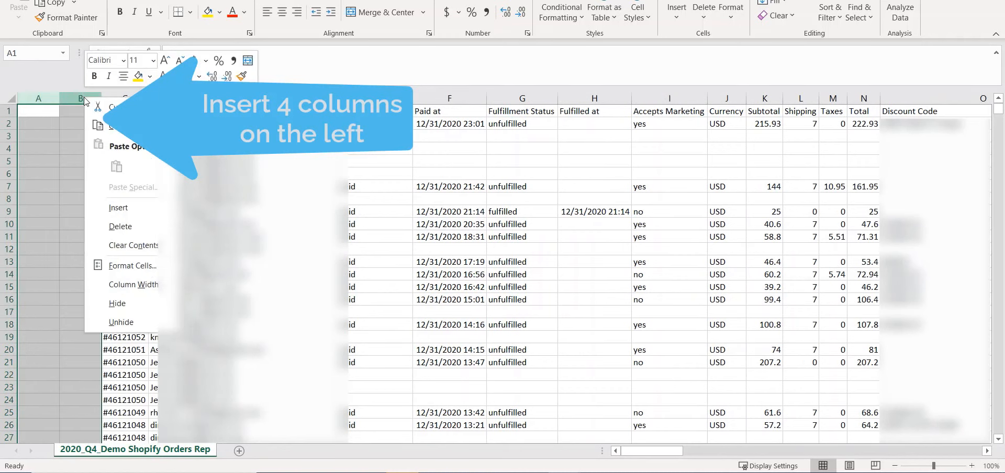
pyautogui.click(132, 211)
# Label the first two blank columns Year in A1 and Month in B1.
pyautogui.click(38, 107)
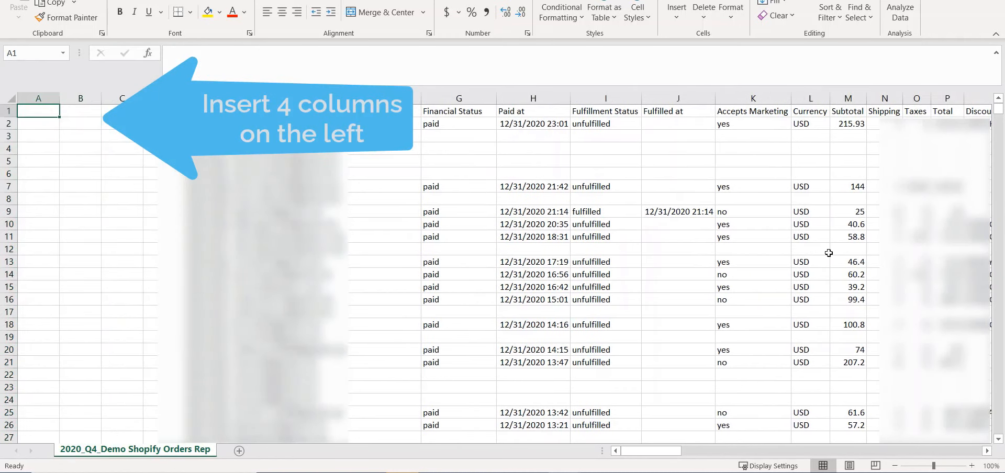
pyautogui.write('Yew')
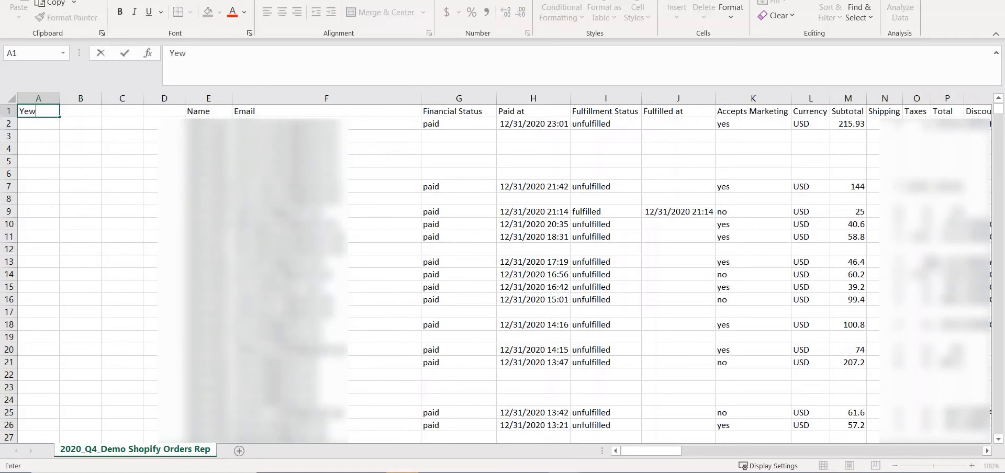
pyautogui.press('BackSpace')
pyautogui.press('BackSpace')
pyautogui.write('ear')
pyautogui.press('Return')
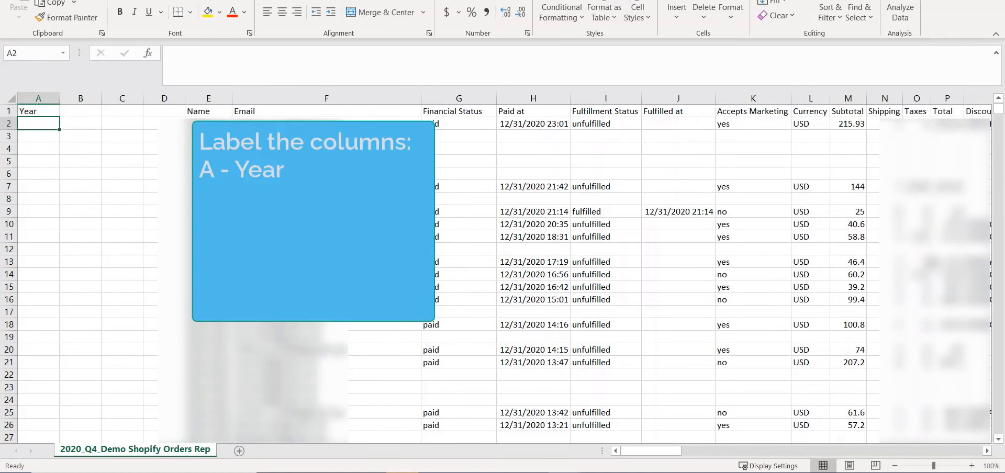
pyautogui.click(79, 111)
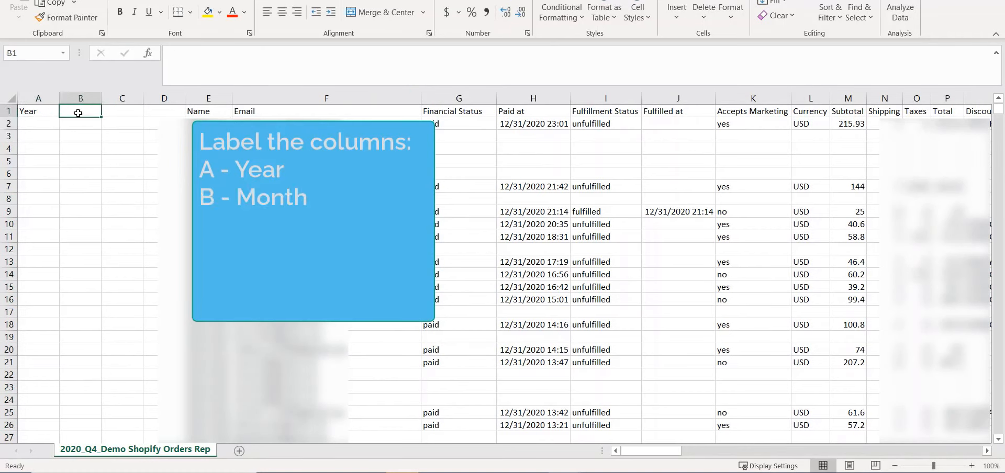
pyautogui.write('Month')
pyautogui.press('Return')
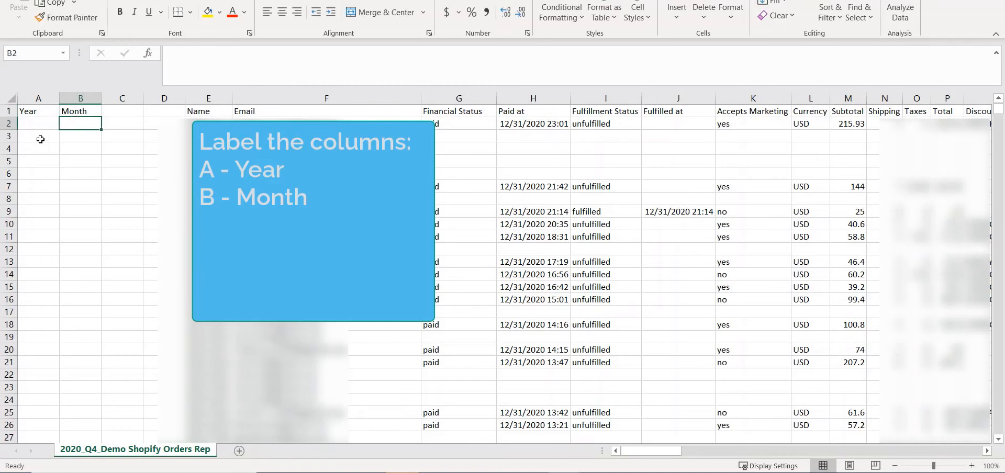
# Label column C Month Year in C1 and fit the column's width to the header.
pyautogui.click(125, 108)
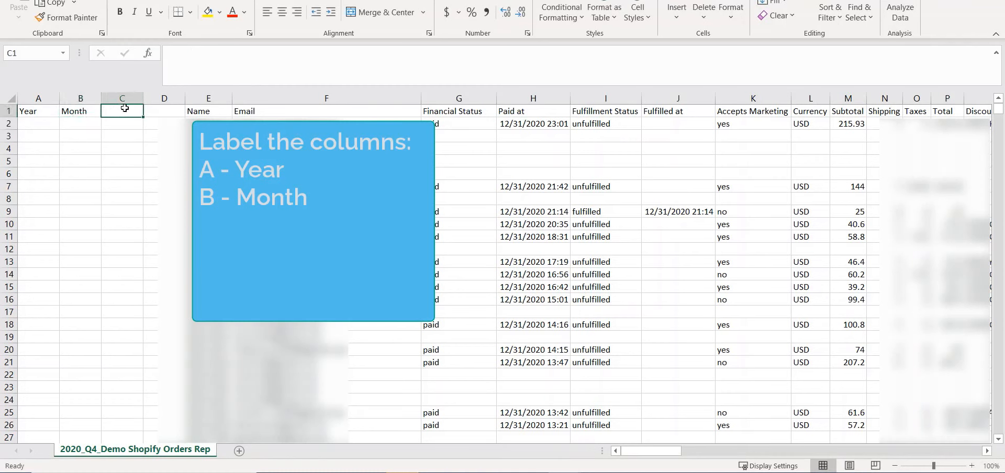
pyautogui.write('Month Year')
pyautogui.press('Return')
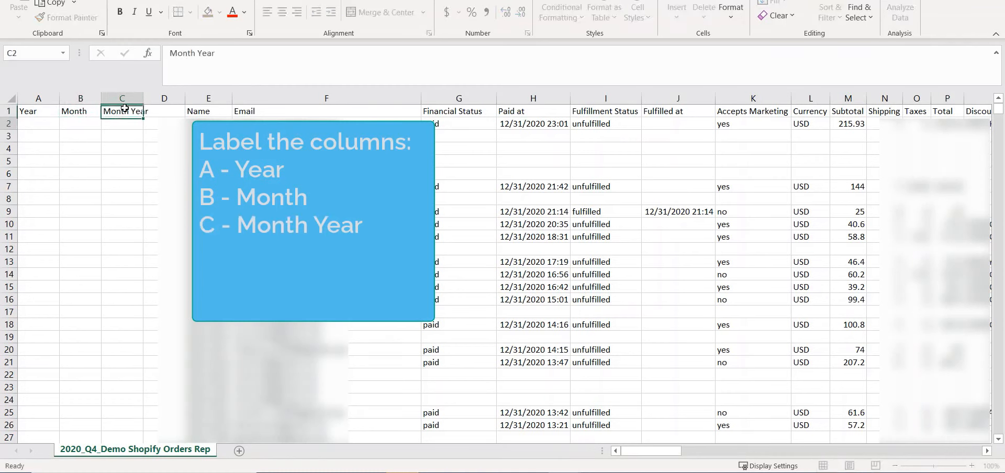
pyautogui.doubleClick(144, 97)
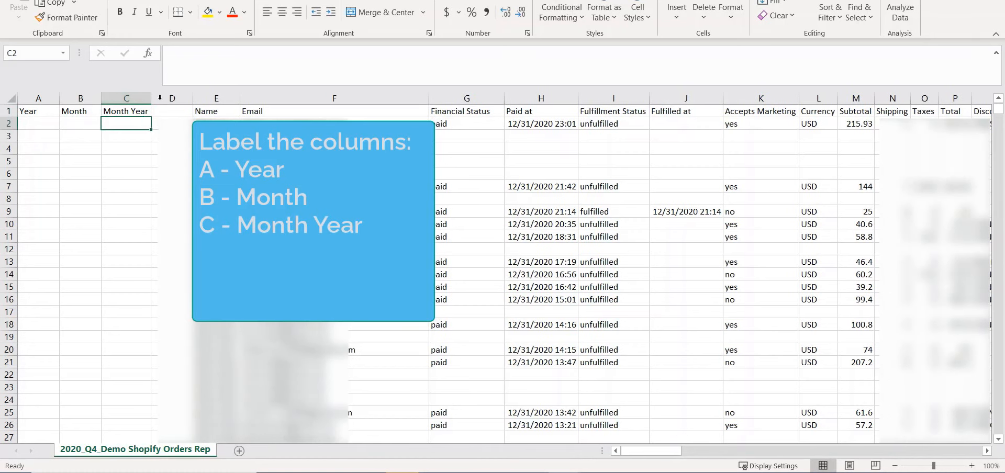
# Label column D Calculated Order Number in D1 and fit the column's width to the header.
pyautogui.click(172, 108)
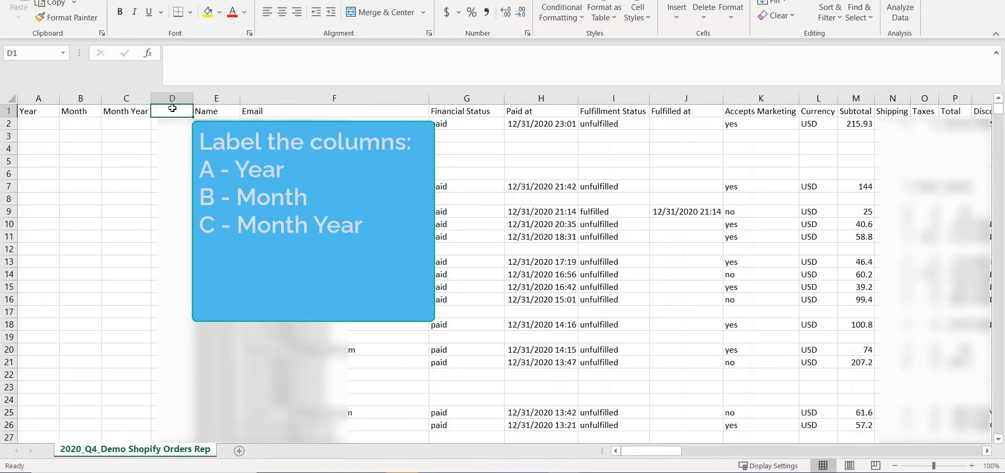
pyautogui.write('Calculated Order ')
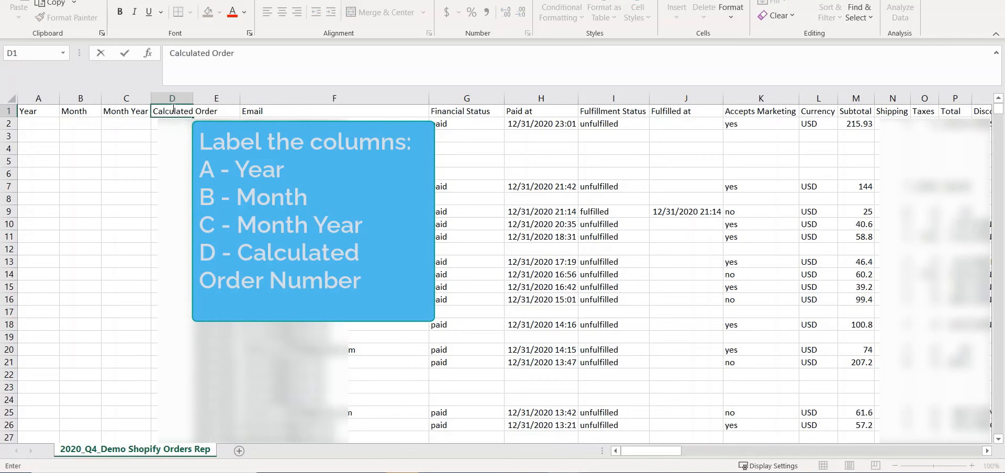
pyautogui.write('Number')
pyautogui.press('Return')
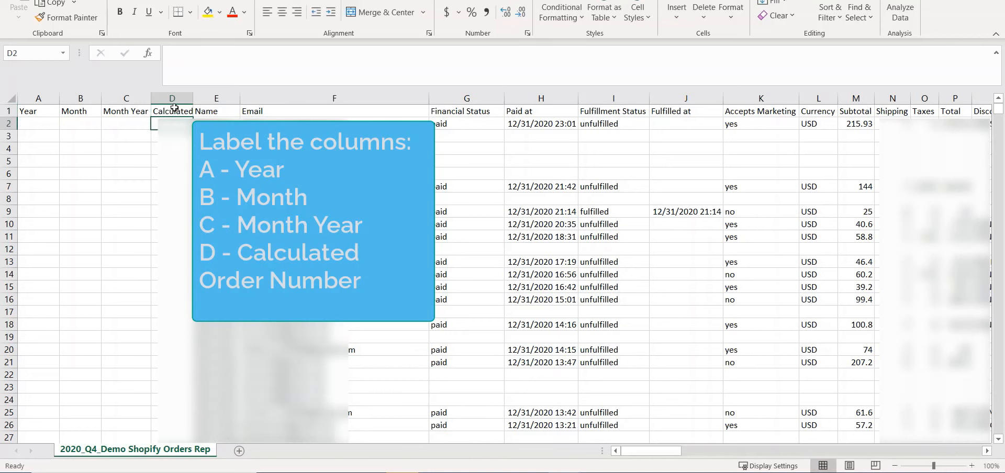
pyautogui.doubleClick(192, 98)
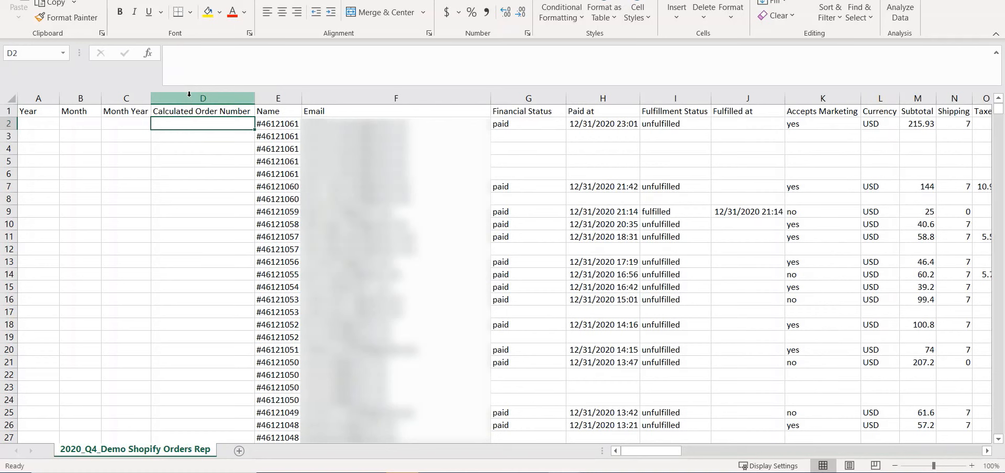
# Enter the formula =year(H2) in A2 to extract the year from the Paid at date.
pyautogui.click(30, 124)
pyautogui.write('=year(')
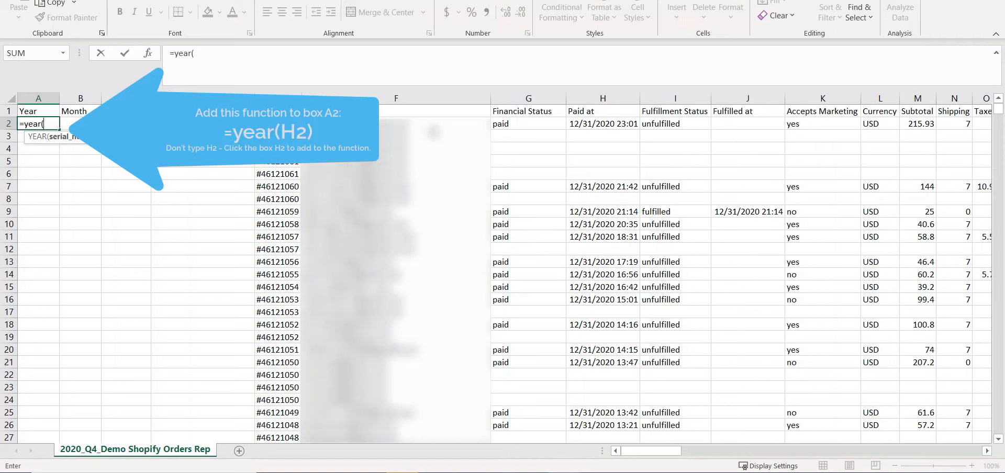
pyautogui.click(633, 128)
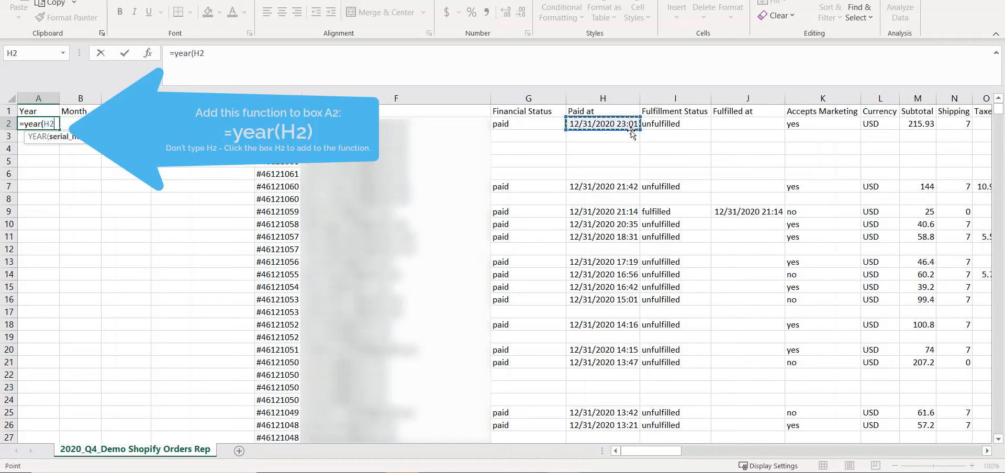
pyautogui.write(')')
pyautogui.press('Return')
# Enter the formula =month(H2) in B2 to extract the month from the Paid at date.
pyautogui.click(82, 124)
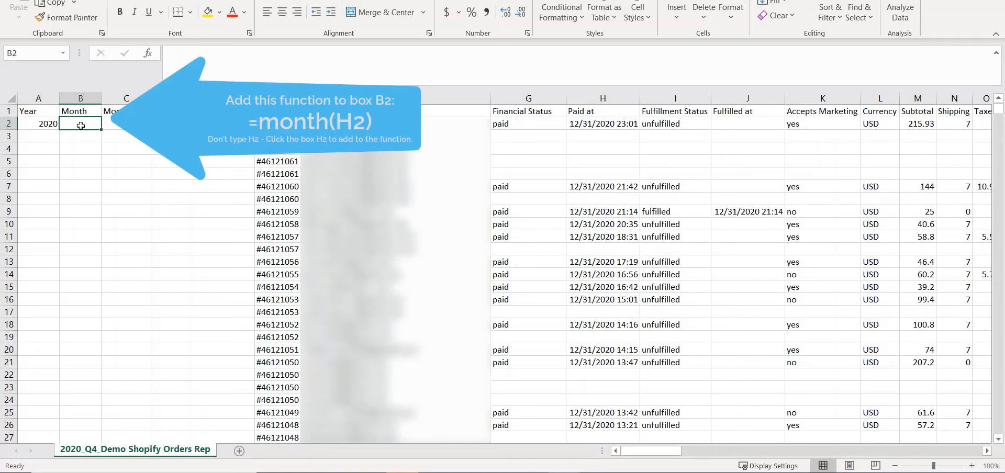
pyautogui.write('=month(')
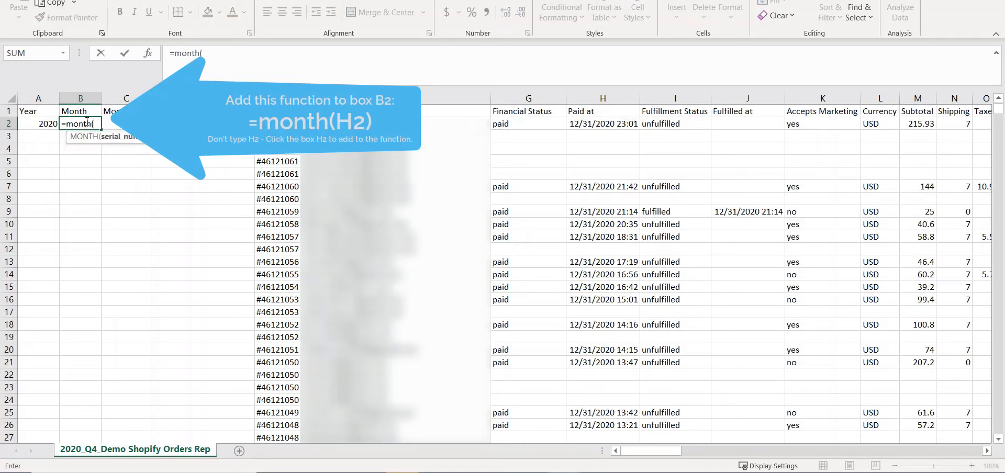
pyautogui.click(581, 120)
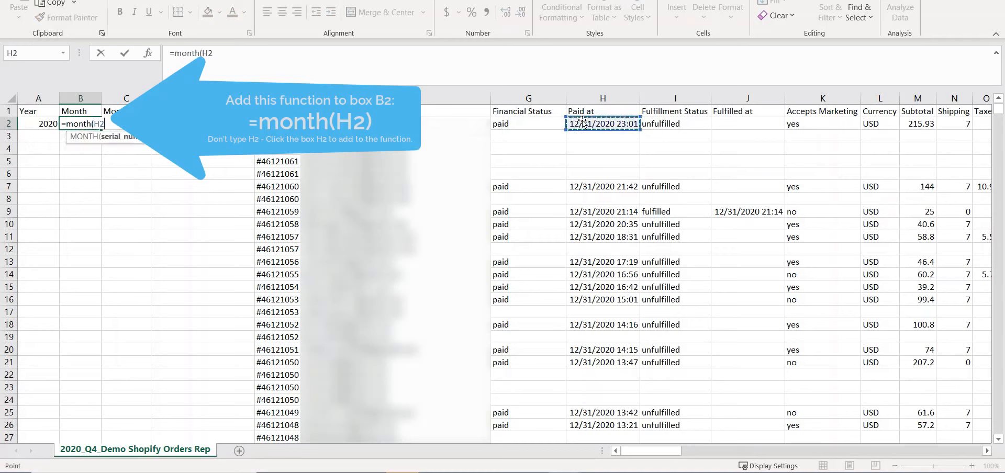
pyautogui.write(')')
pyautogui.press('Return')
# Enter the formula =B2 &" " &A2 in C2 to join month and year with a space.
pyautogui.click(133, 122)
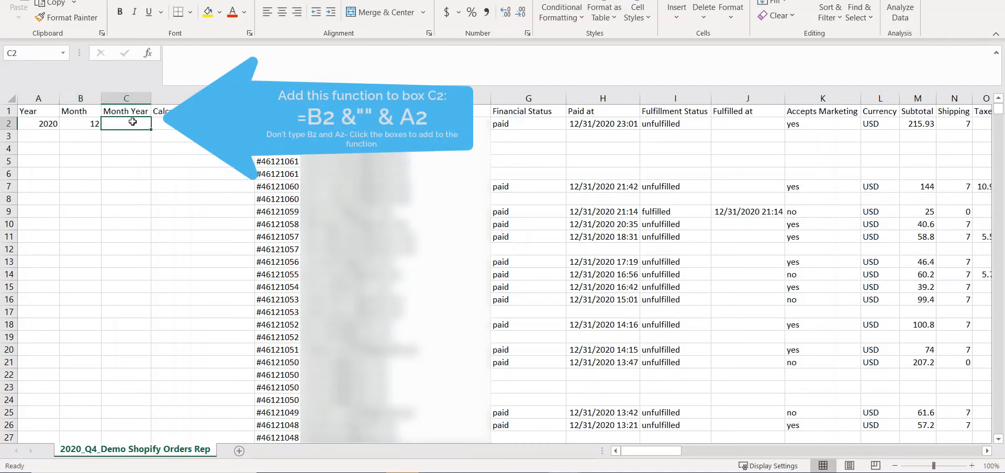
pyautogui.write('=')
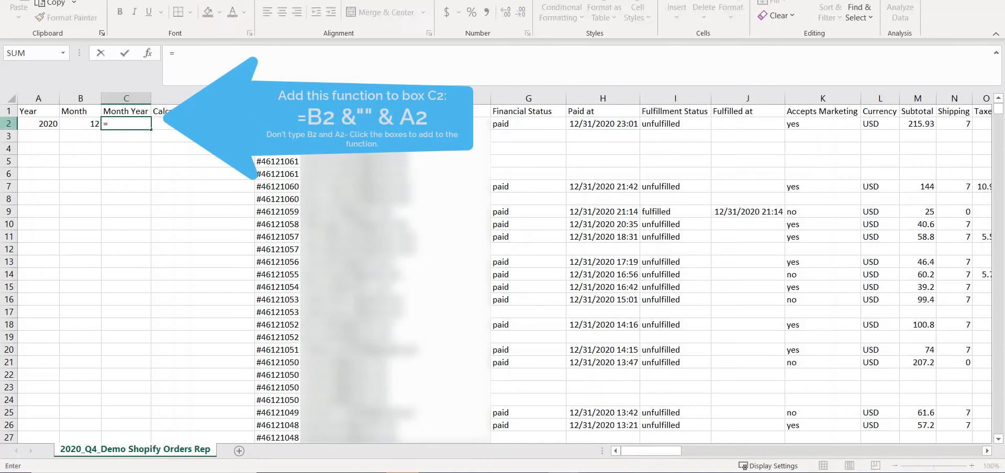
pyautogui.click(92, 122)
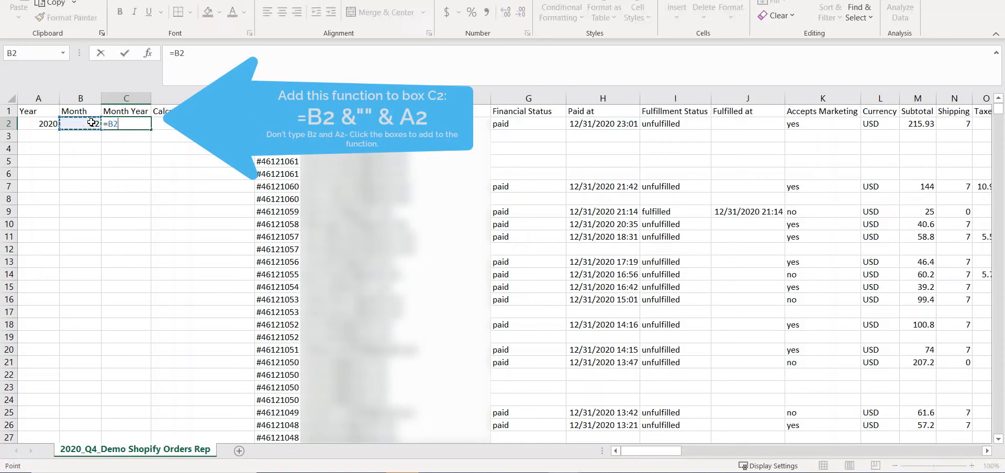
pyautogui.write('&" " &')
pyautogui.click(48, 126)
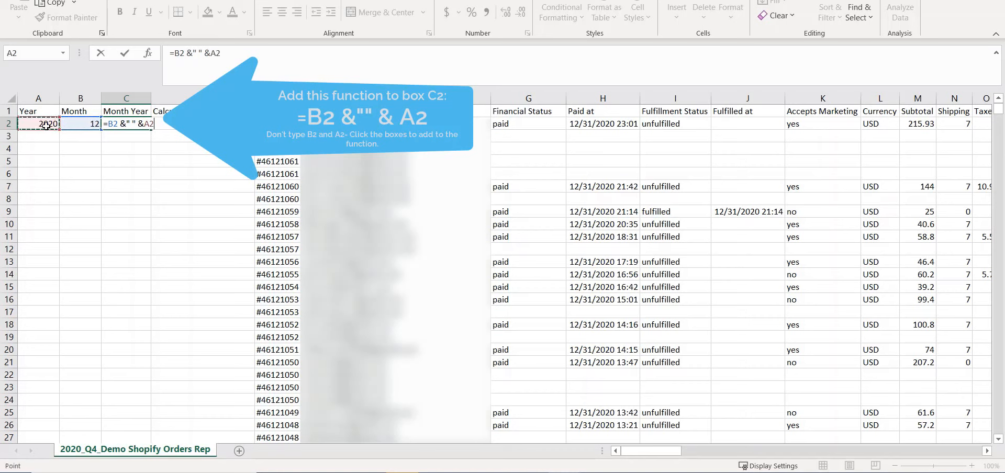
pyautogui.press('Return')
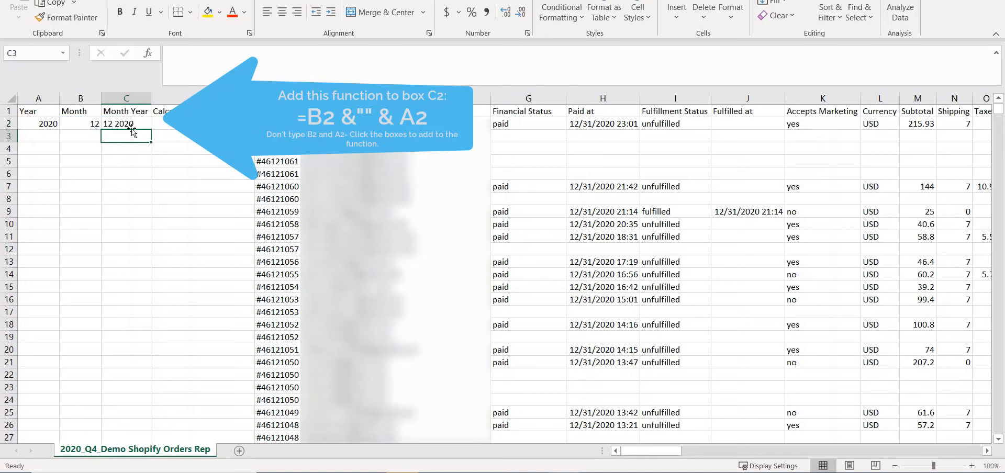
# Enter the formula =if(E2=E1,0,if(E2="",0,1)) in D2 to count each order number only once.
pyautogui.click(186, 124)
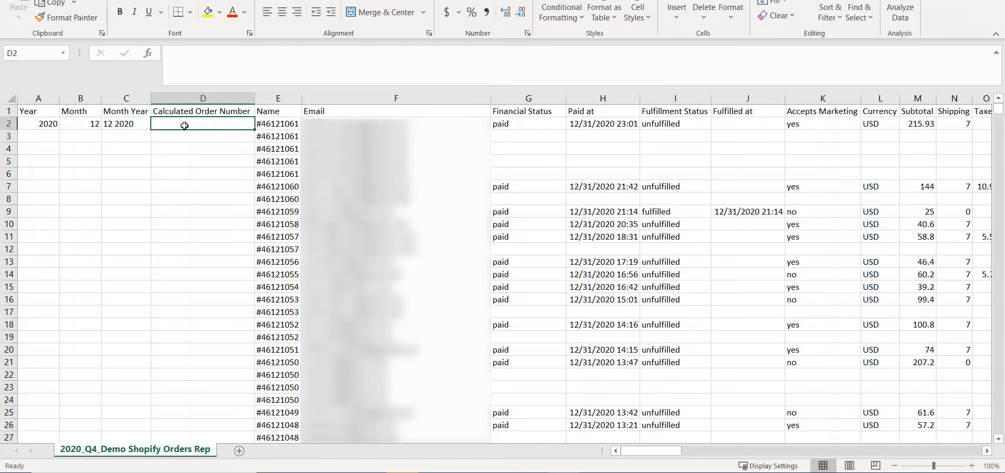
pyautogui.write('=')
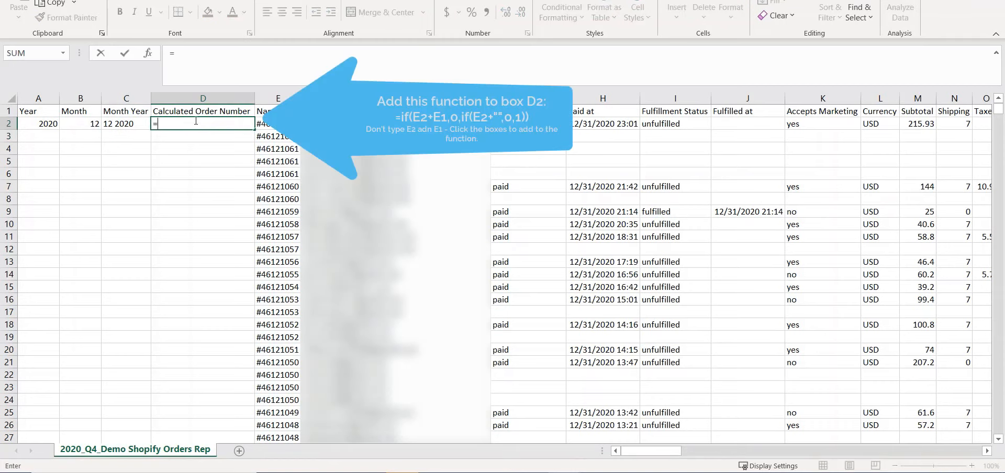
pyautogui.write('if(')
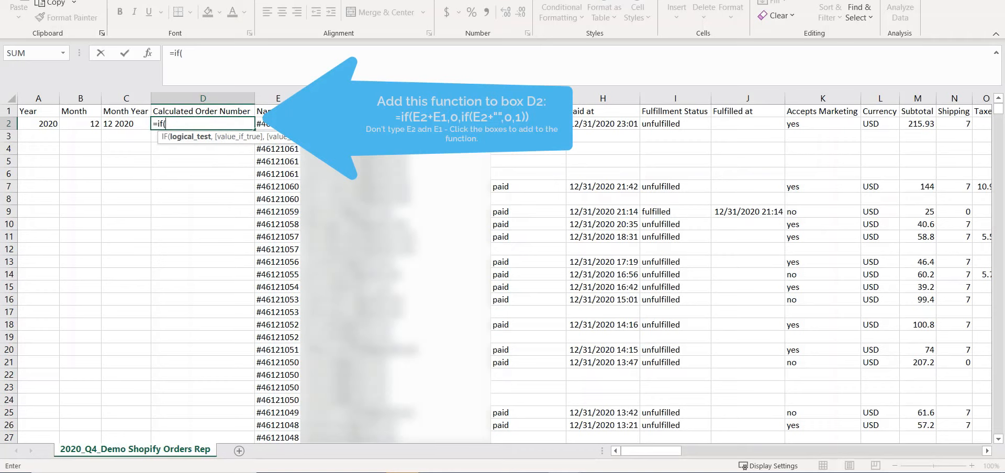
pyautogui.click(278, 124)
pyautogui.write('+')
pyautogui.click(278, 112)
pyautogui.press('BackSpace')
pyautogui.press('BackSpace')
pyautogui.write('=')
pyautogui.click(278, 112)
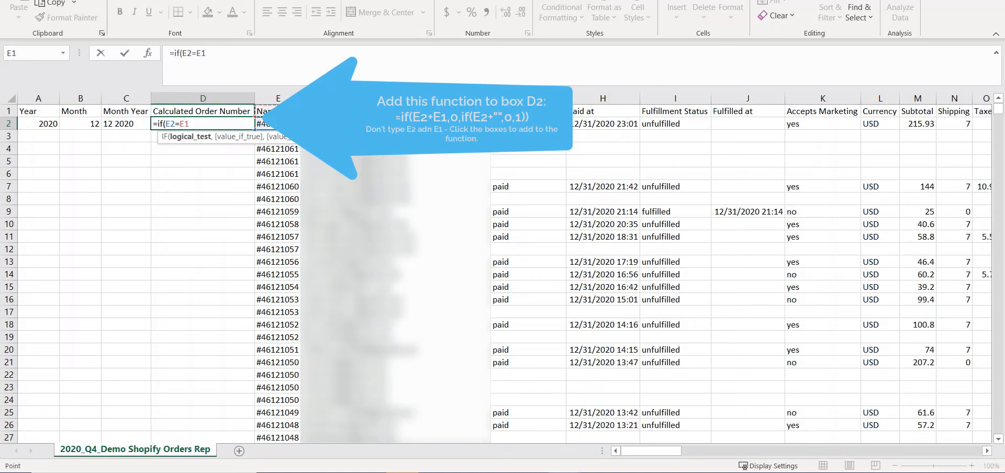
pyautogui.write(',0,')
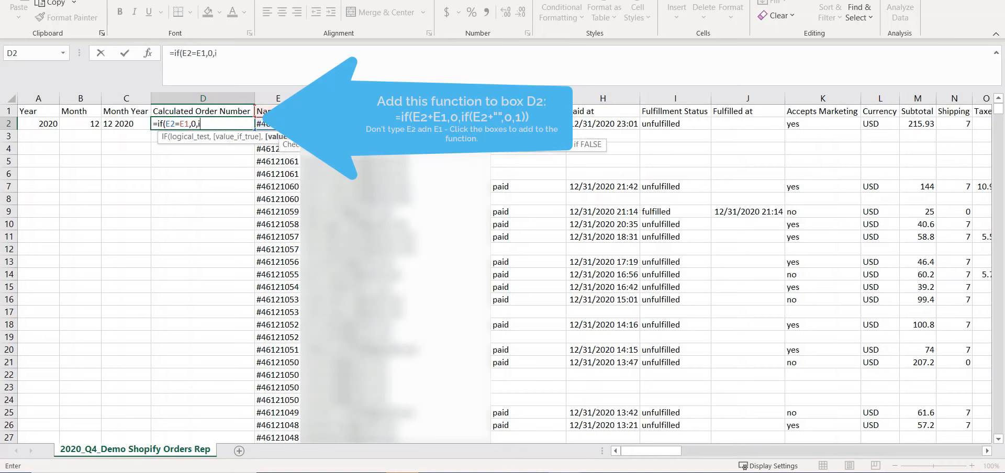
pyautogui.write('if(')
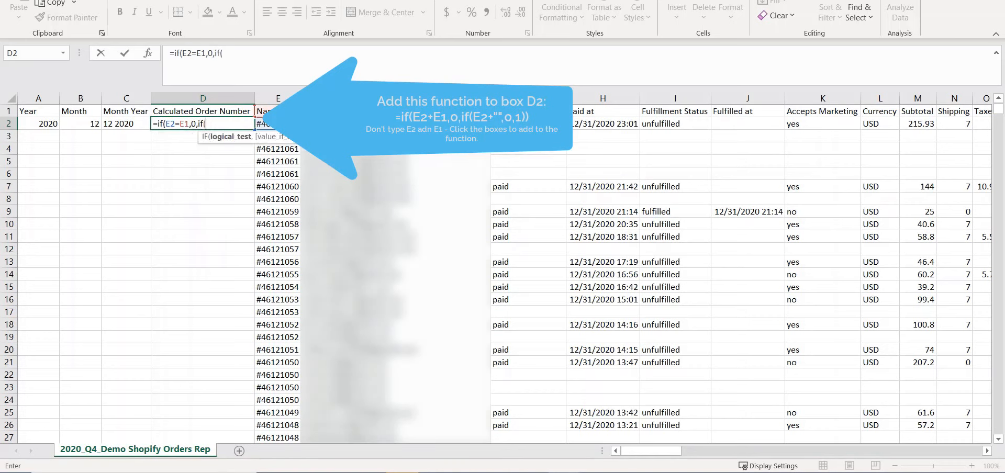
pyautogui.click(279, 124)
pyautogui.write('="",0,')
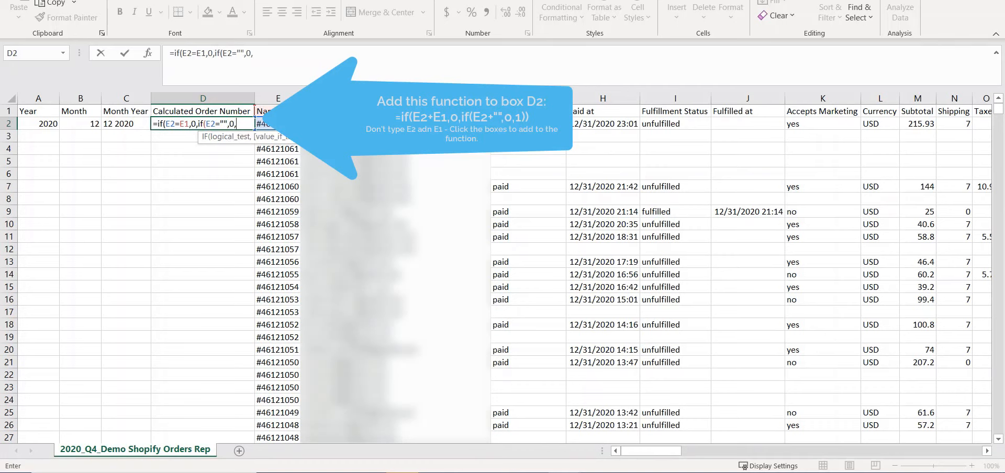
pyautogui.write('))')
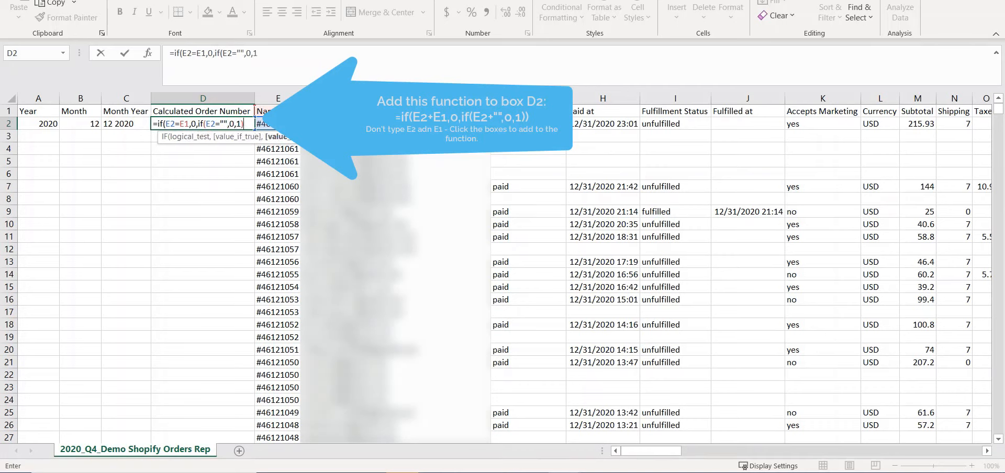
pyautogui.hotkey('ctrl', 'Return')
# Make the headers in A1 through D1 bold and fill columns A through D with yellow.
pyautogui.moveTo(32, 111); pyautogui.dragTo(221, 111)
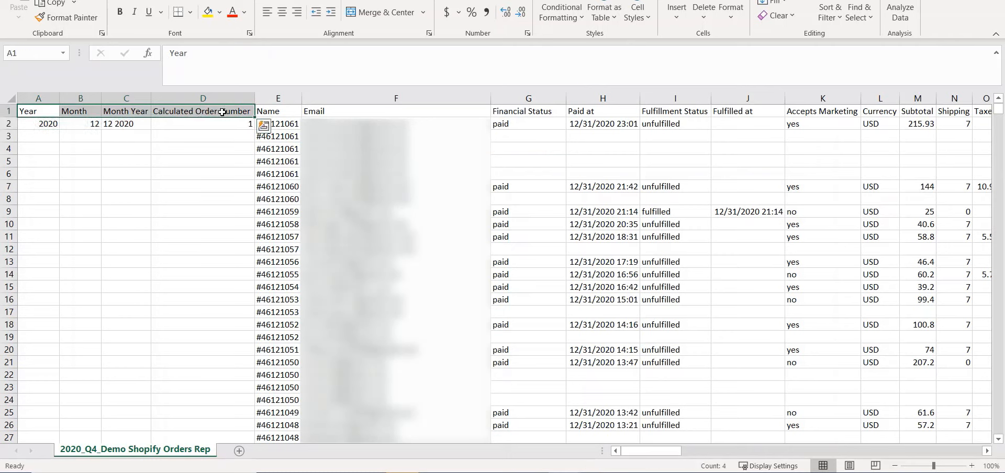
pyautogui.moveTo(54, 98); pyautogui.dragTo(246, 98)
pyautogui.click(208, 12)
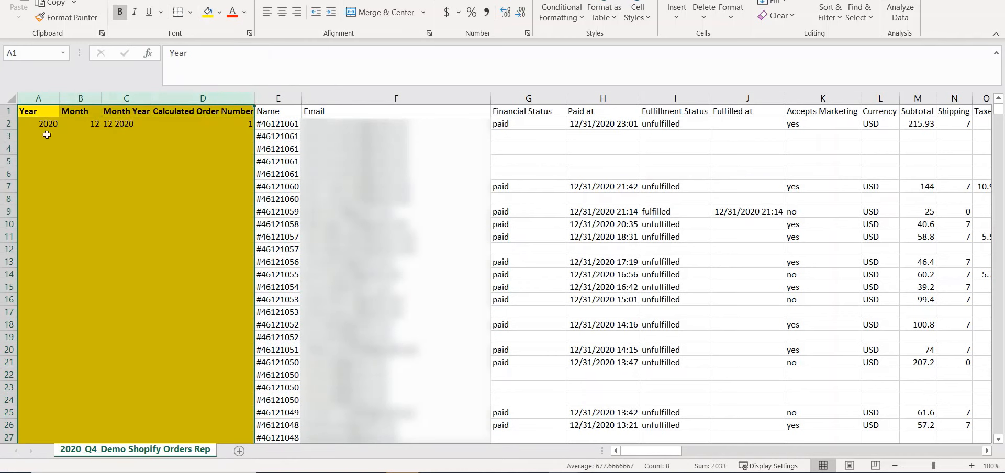
# Fill the formulas in A2:D2 down all order rows and check the Month Year results against the Paid at cells.
pyautogui.moveTo(37, 123); pyautogui.dragTo(169, 124)
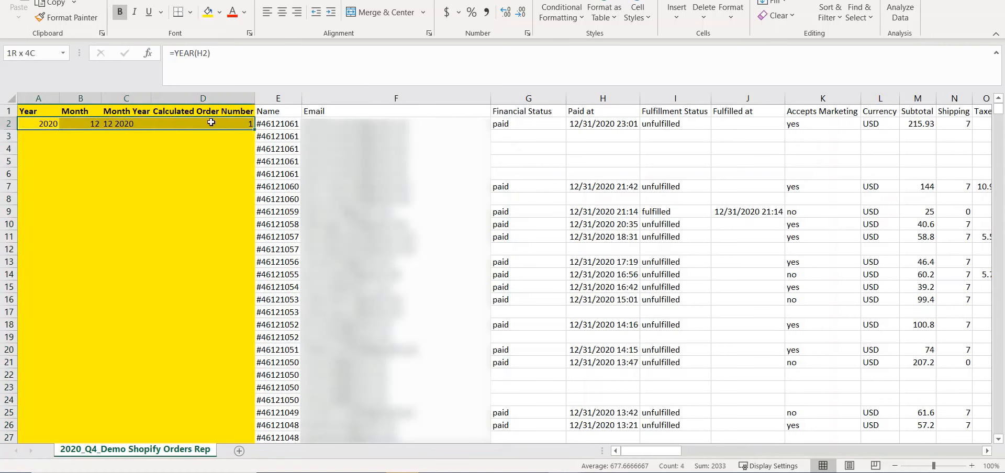
pyautogui.doubleClick(254, 129)
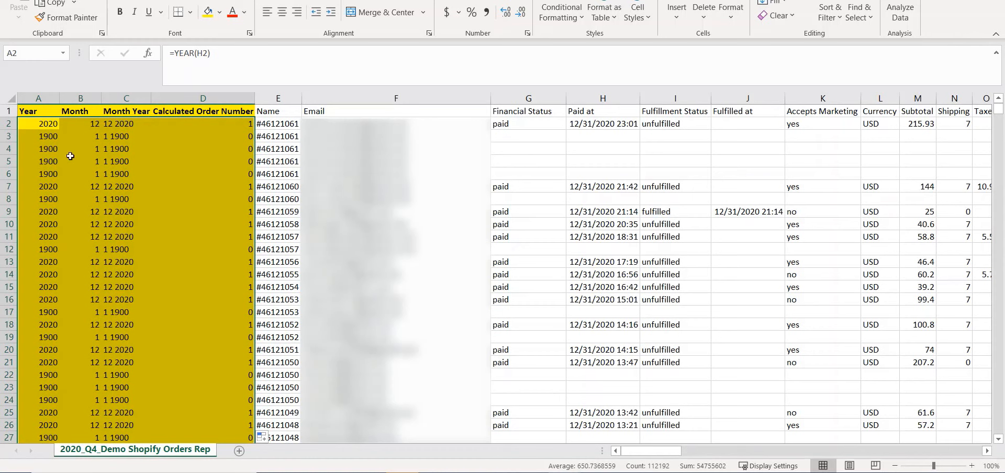
pyautogui.moveTo(110, 137); pyautogui.dragTo(134, 161)
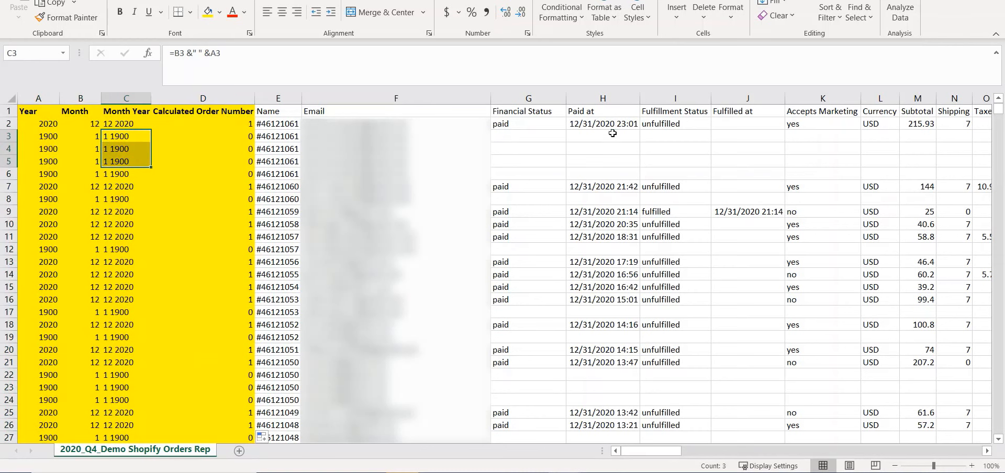
pyautogui.moveTo(612, 135); pyautogui.dragTo(613, 175)
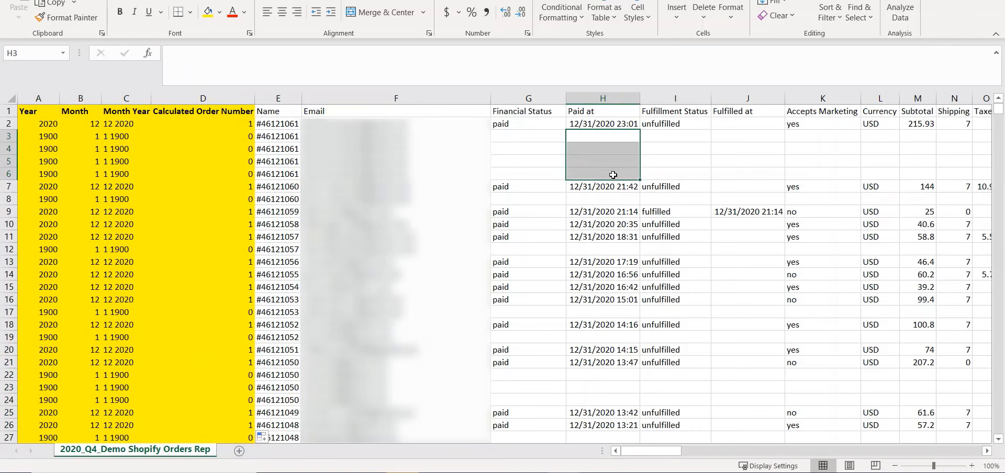
pyautogui.click(132, 137)
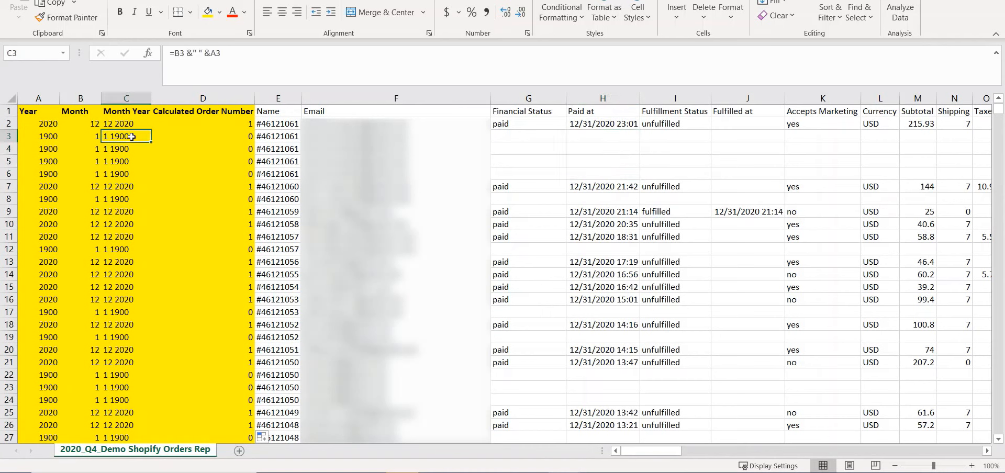
# Create a PivotTable on a new worksheet from the entire orders report sheet.
pyautogui.click(8, 99)
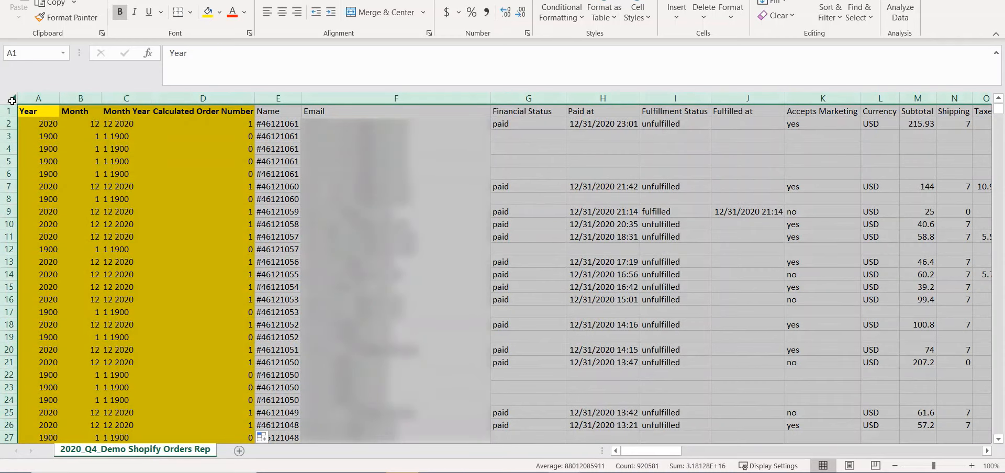
pyautogui.click(68, 0)
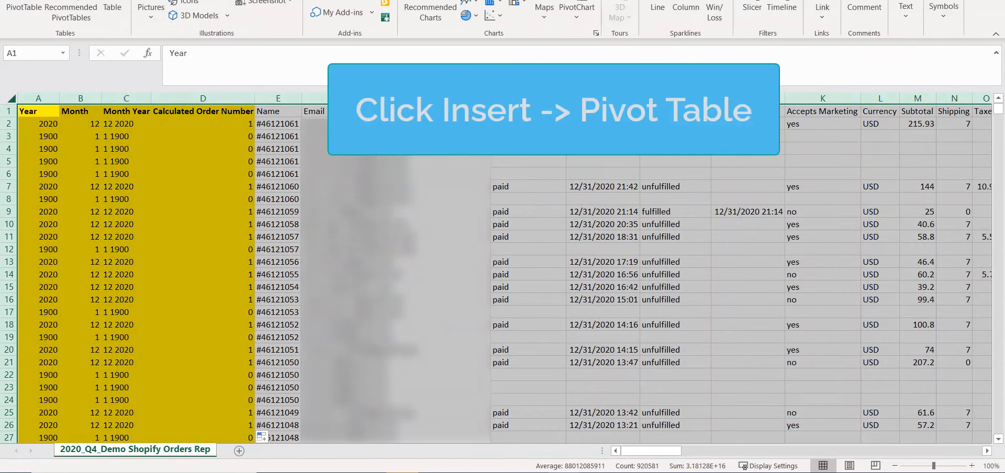
pyautogui.click(20, 6)
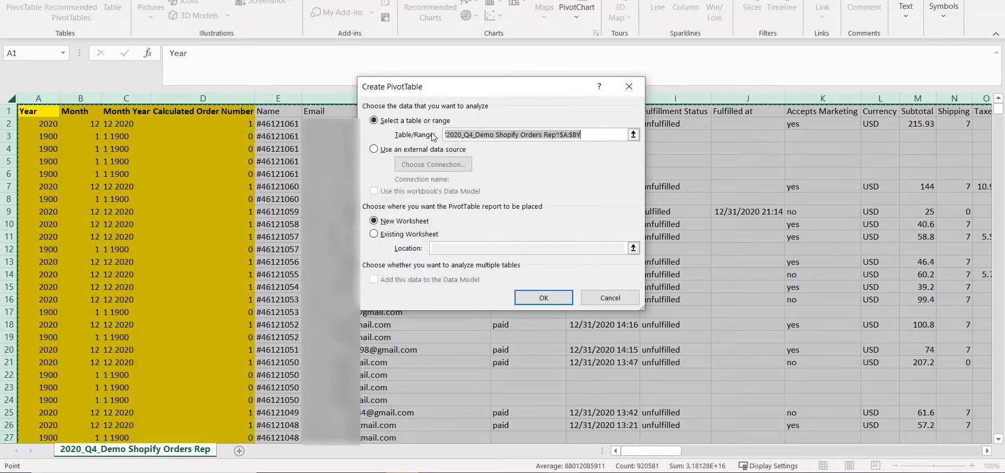
pyautogui.click(544, 297)
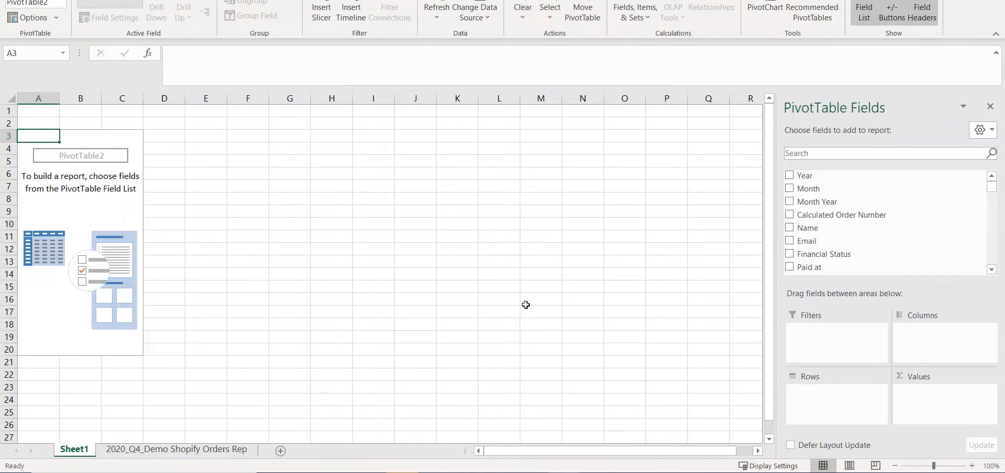
pyautogui.click(248, 212)
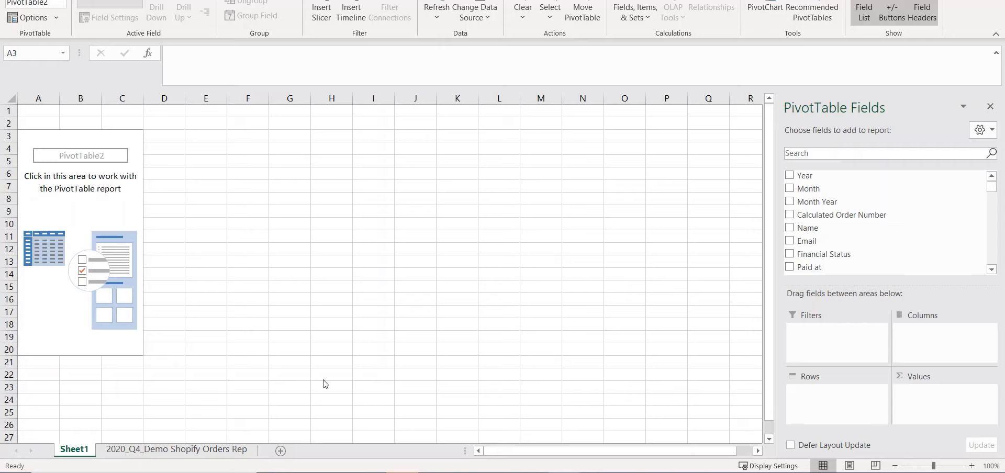
# Add Month Year, Financial Status and Payment Method as report filters of the PivotTable.
pyautogui.moveTo(818, 202); pyautogui.dragTo(845, 345)
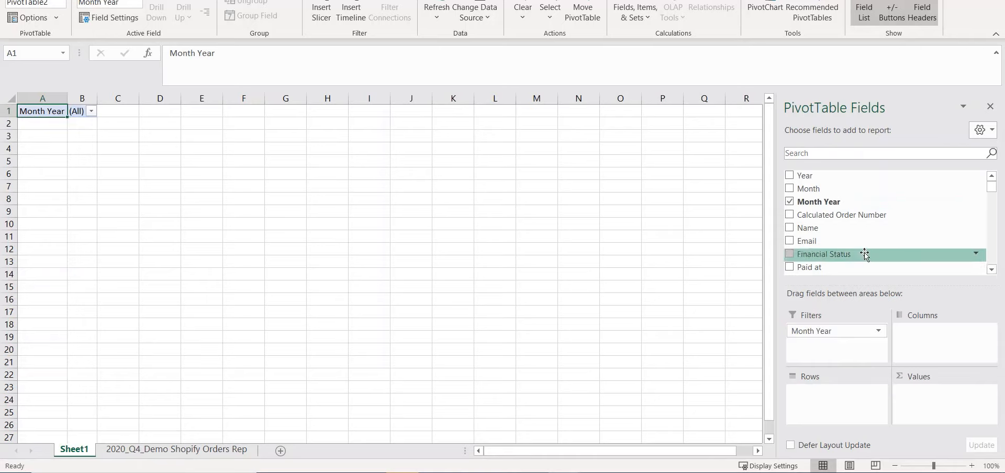
pyautogui.moveTo(817, 254); pyautogui.dragTo(844, 345)
pyautogui.scroll(-7, 994, 275)
pyautogui.scroll(-8, 993, 275)
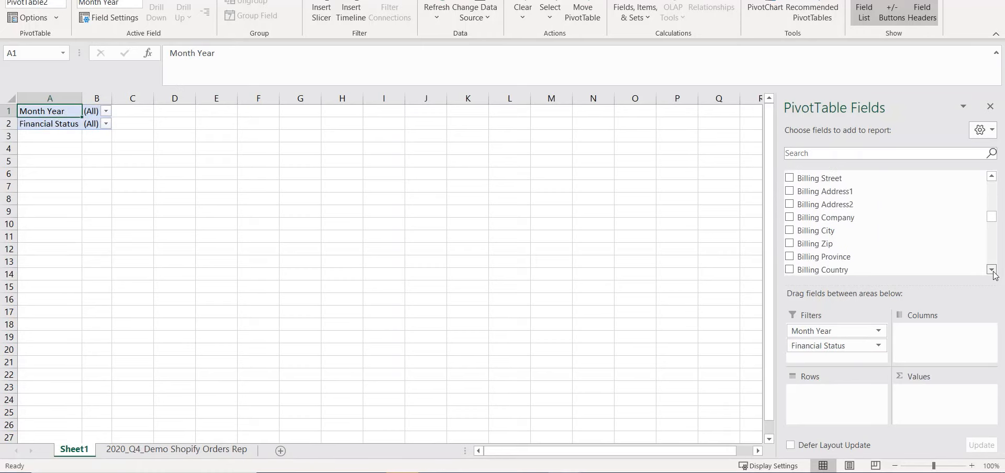
pyautogui.scroll(-8, 993, 274)
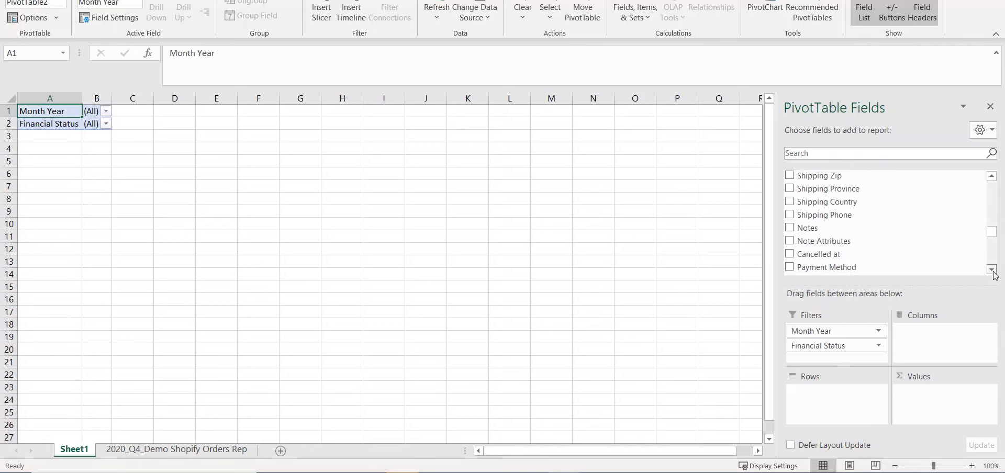
pyautogui.moveTo(885, 186); pyautogui.dragTo(860, 370)
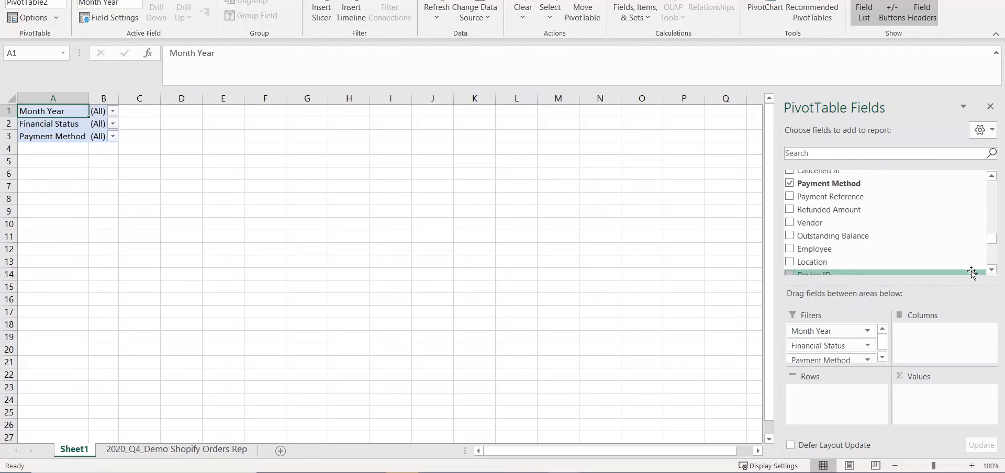
# Add Shipping Country as a report filter and Shipping Province as the row field of the PivotTable.
pyautogui.scroll(-2, 992, 272)
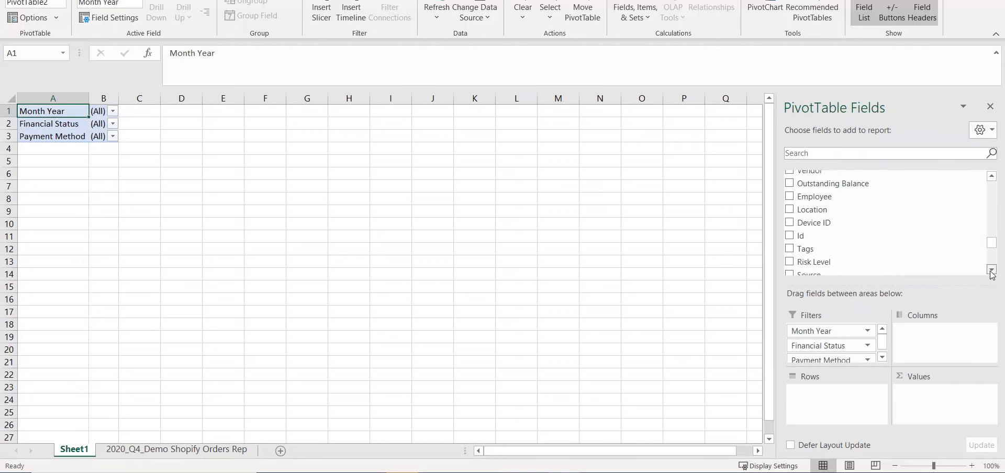
pyautogui.scroll(-6, 992, 272)
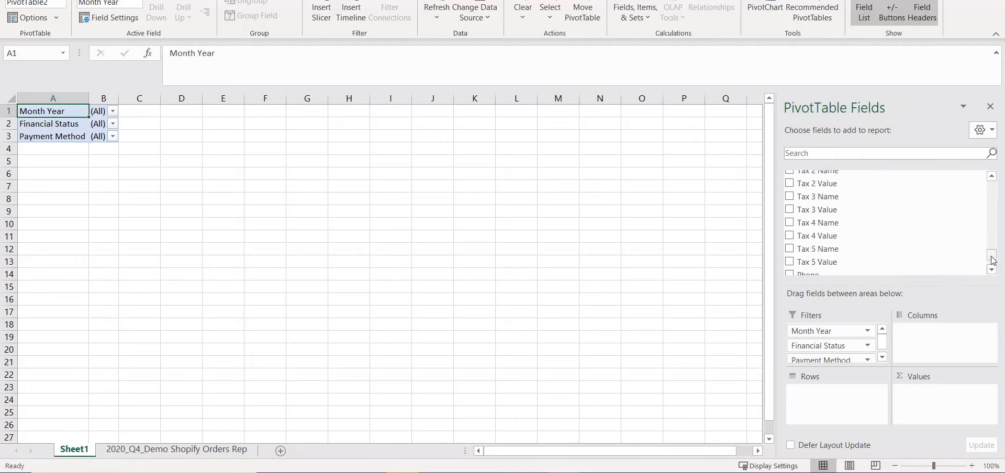
pyautogui.moveTo(993, 260); pyautogui.dragTo(997, 231)
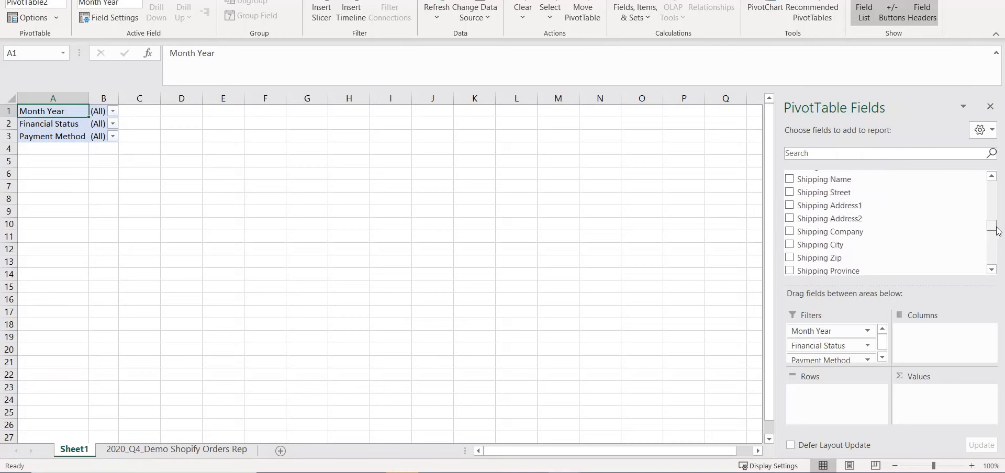
pyautogui.click(990, 270)
pyautogui.moveTo(827, 253); pyautogui.dragTo(838, 359)
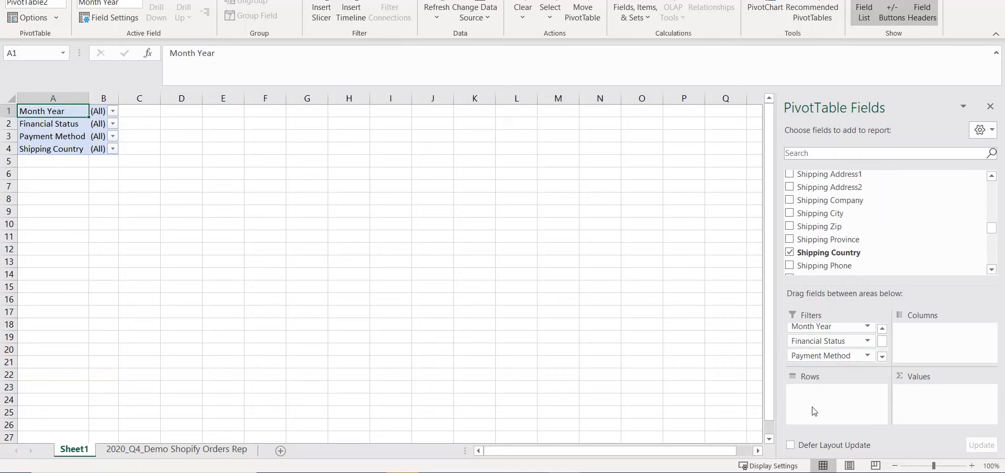
pyautogui.moveTo(896, 241); pyautogui.dragTo(843, 408)
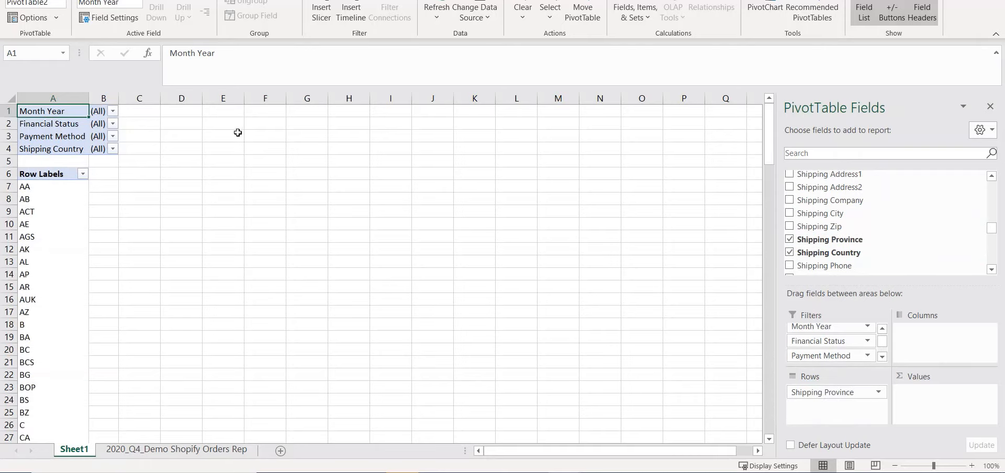
# Add Subtotal and Shipping as summed value fields of the PivotTable.
pyautogui.moveTo(991, 229); pyautogui.dragTo(991, 186)
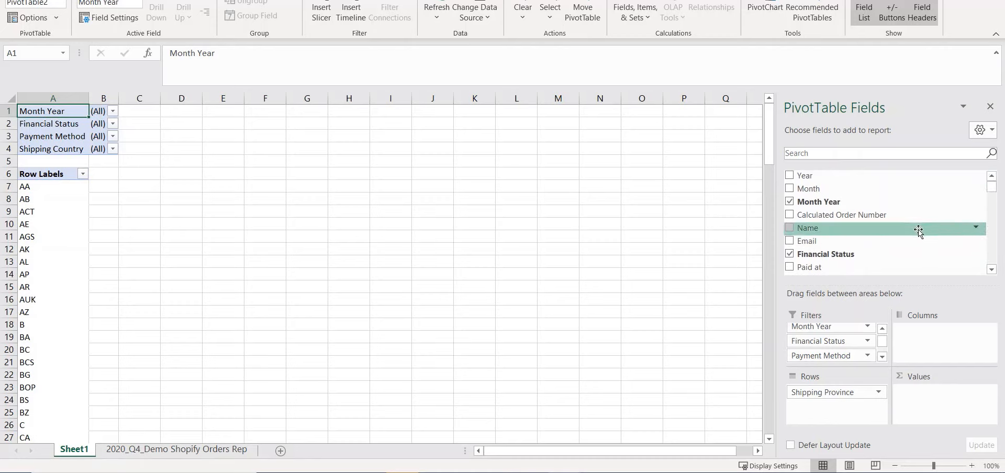
pyautogui.scroll(-2, 919, 230)
pyautogui.scroll(-1, 918, 230)
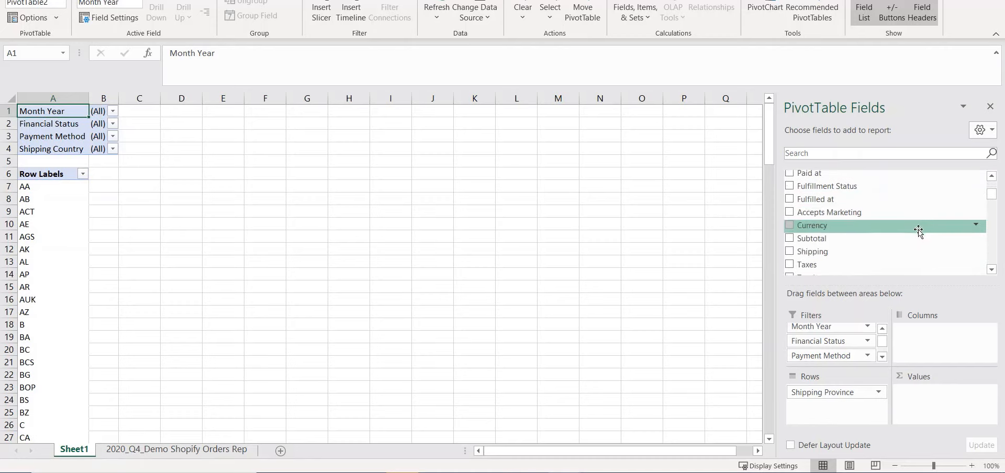
pyautogui.moveTo(919, 238); pyautogui.dragTo(931, 410)
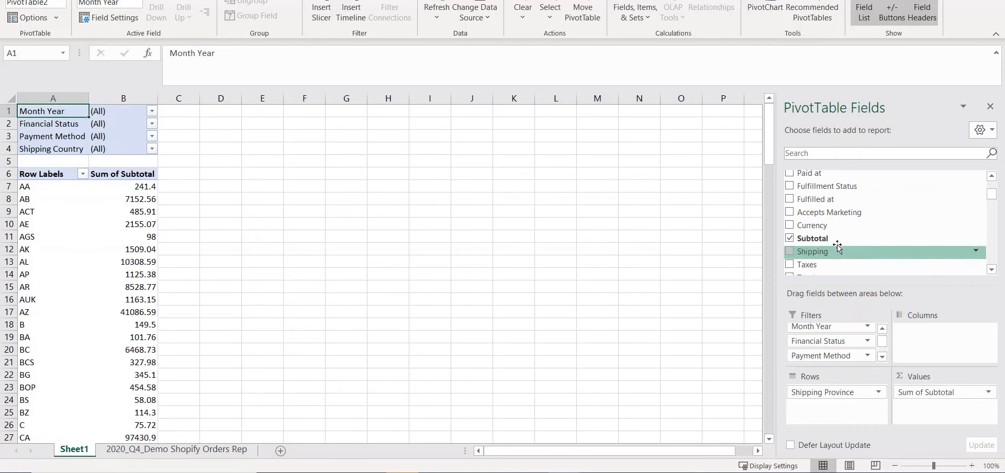
pyautogui.moveTo(812, 251); pyautogui.dragTo(945, 411)
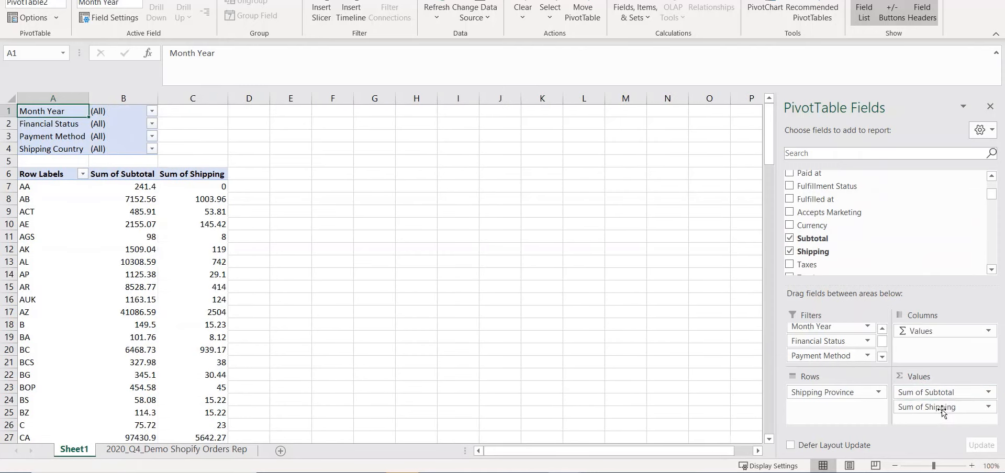
# Add the sum of Taxes and the count of Discount Code to the PivotTable values.
pyautogui.scroll(-1, 890, 243)
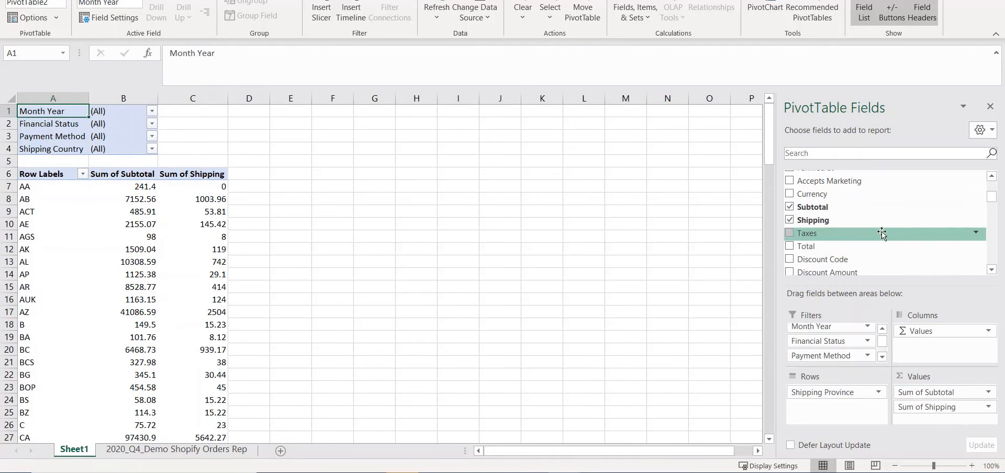
pyautogui.moveTo(884, 233); pyautogui.dragTo(961, 422)
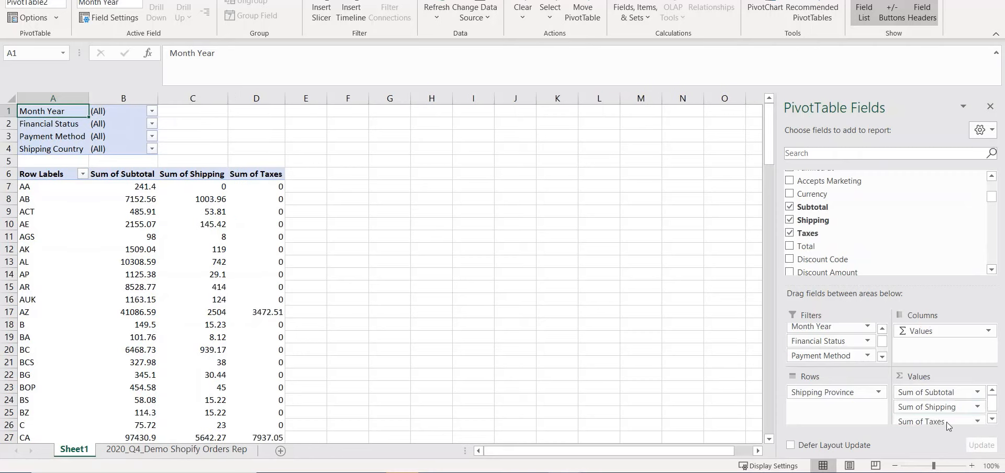
pyautogui.click(993, 419)
pyautogui.moveTo(858, 259); pyautogui.dragTo(940, 425)
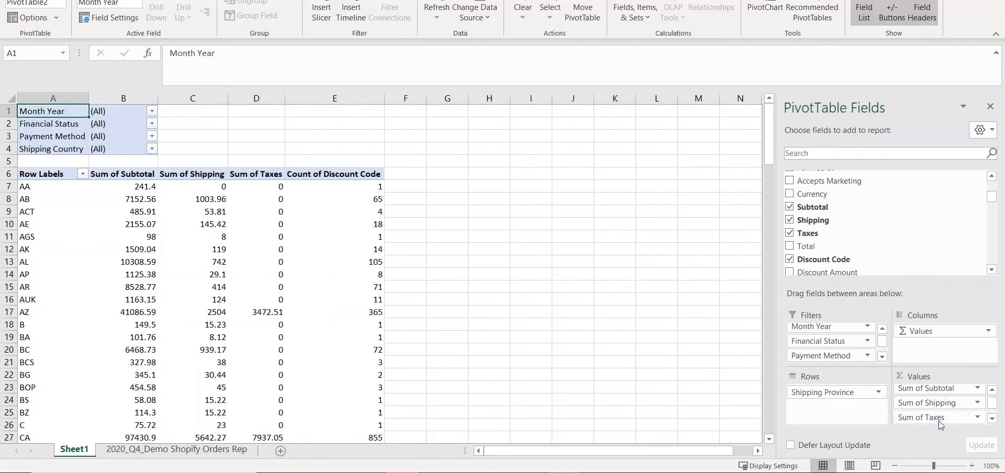
# Apply the comma number style to all PivotTable values from B7 through column E of the Grand Total row.
pyautogui.click(330, 237)
pyautogui.scroll(-7, 183, 321)
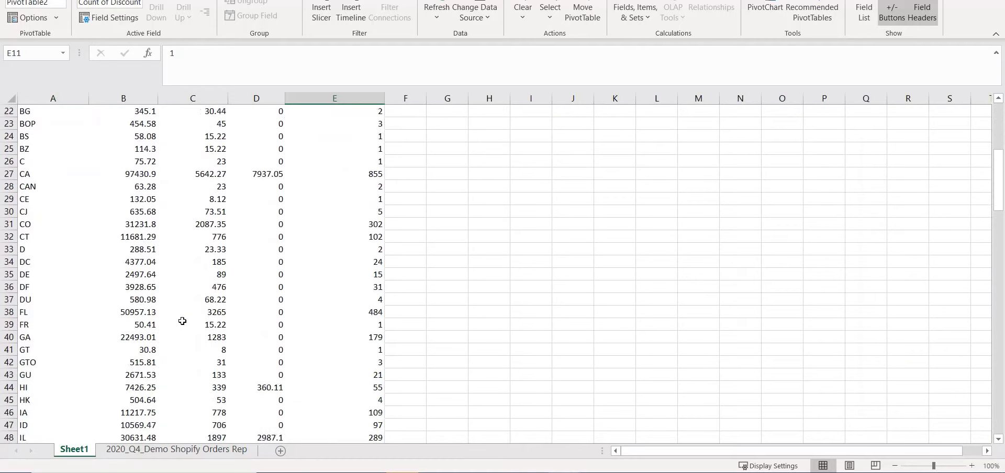
pyautogui.scroll(-20, 182, 321)
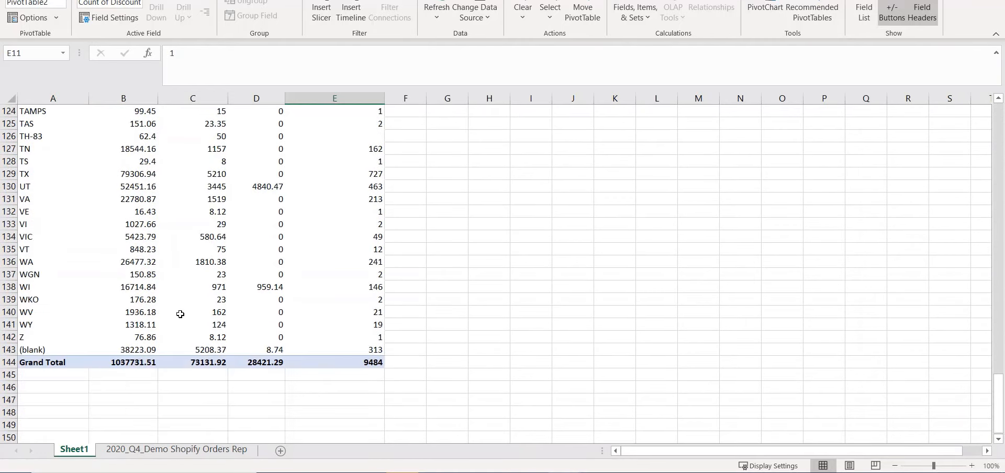
pyautogui.scroll(-6, 180, 314)
pyautogui.scroll(20, 187, 309)
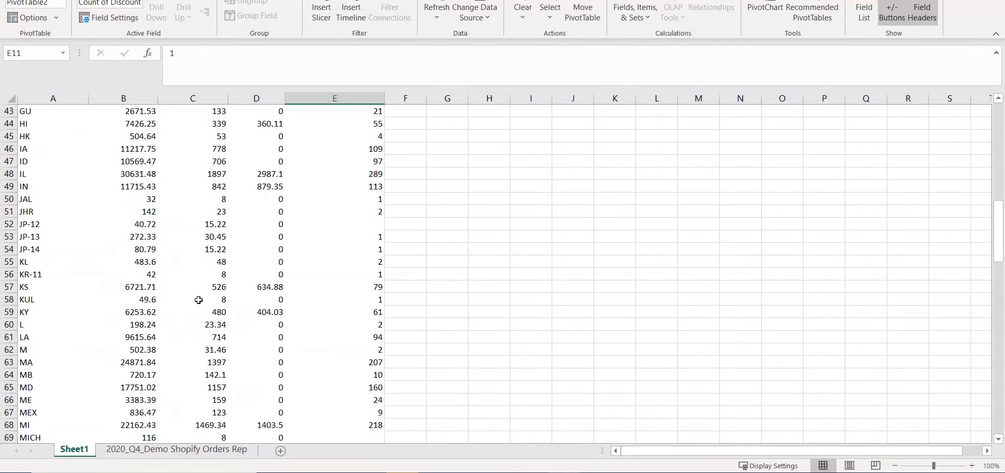
pyautogui.scroll(14, 198, 300)
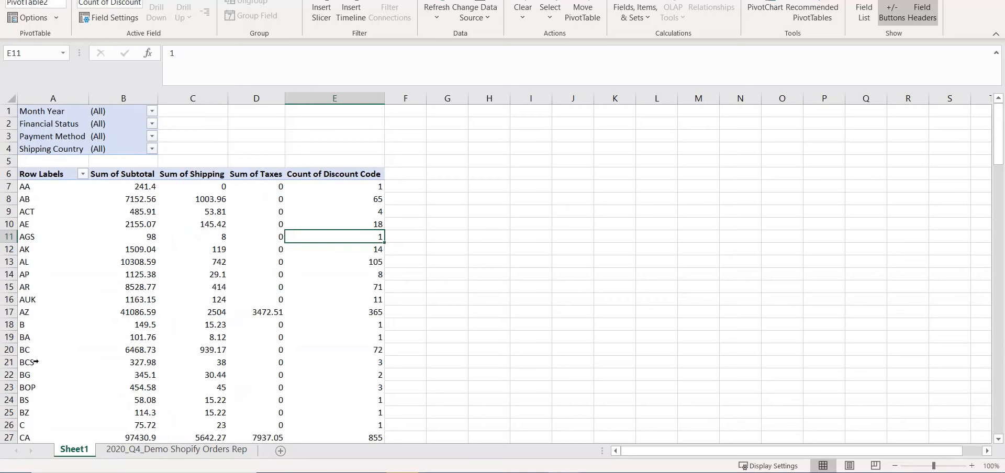
pyautogui.moveTo(137, 186); pyautogui.dragTo(368, 424)
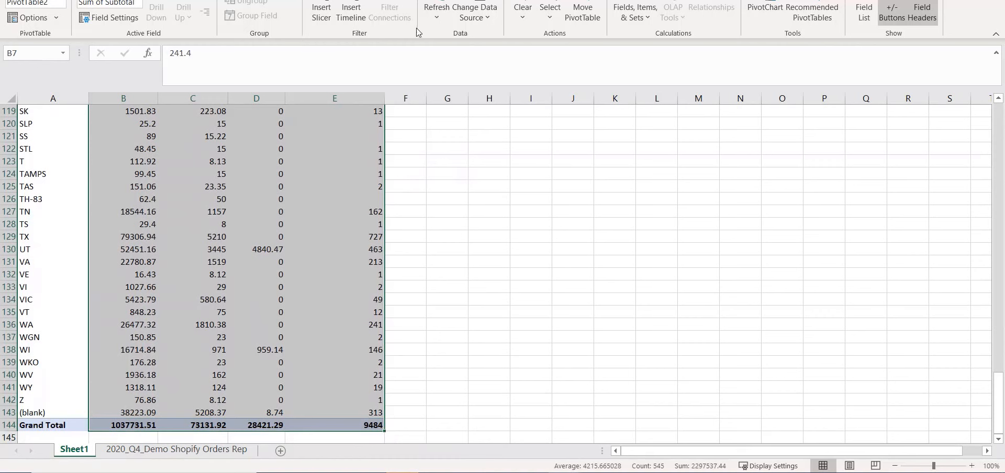
pyautogui.click(45, 1)
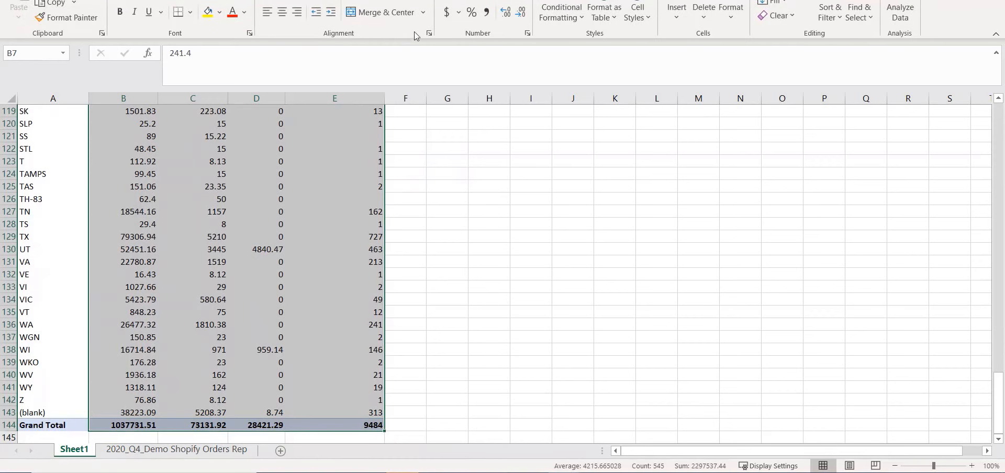
pyautogui.click(487, 12)
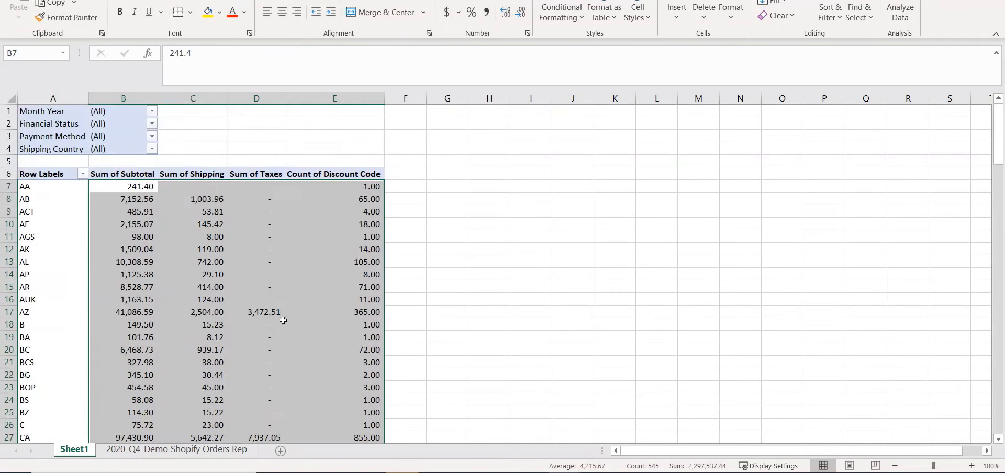
pyautogui.click(217, 259)
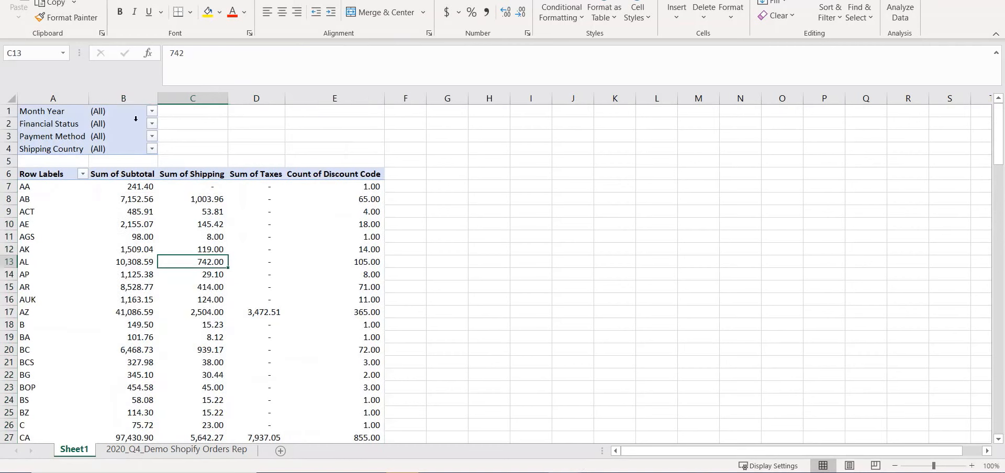
# Filter the PivotTable's Month Year field to only 10 2020, 11 2020 and 12 2020.
pyautogui.click(152, 112)
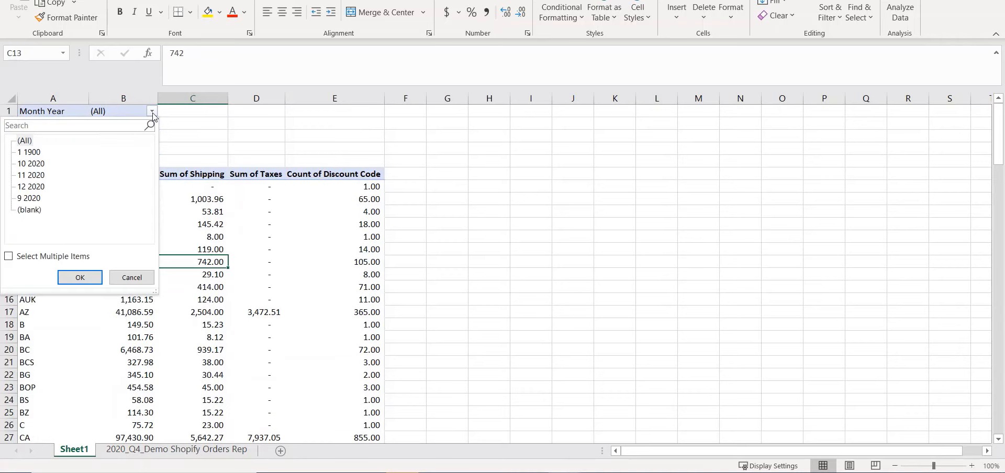
pyautogui.click(8, 256)
pyautogui.click(20, 140)
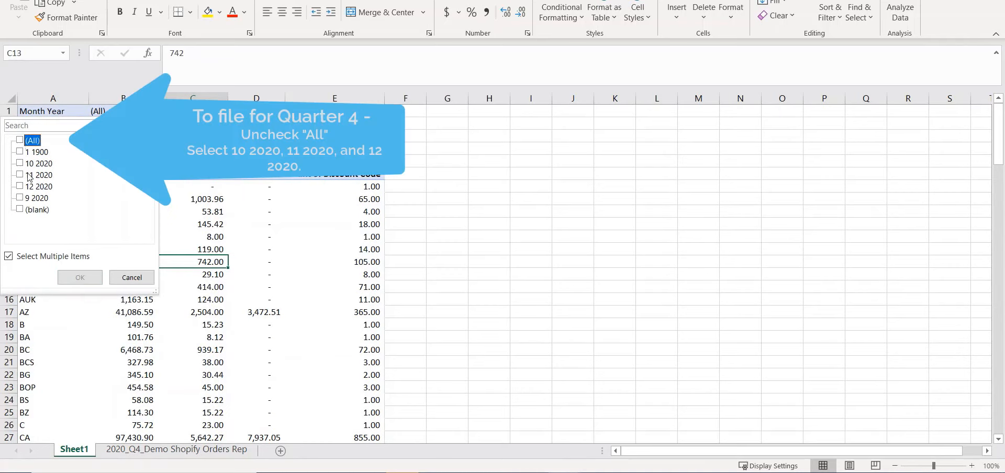
pyautogui.click(20, 164)
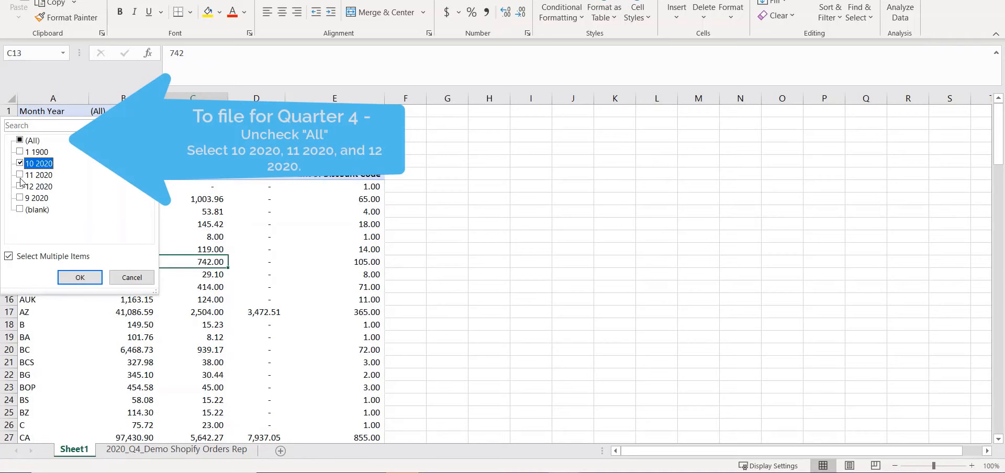
pyautogui.click(20, 174)
pyautogui.click(20, 187)
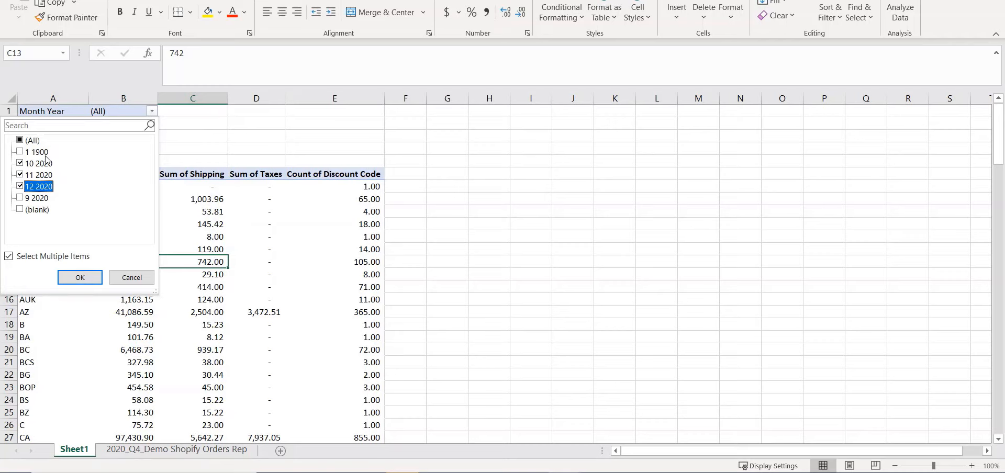
pyautogui.click(79, 277)
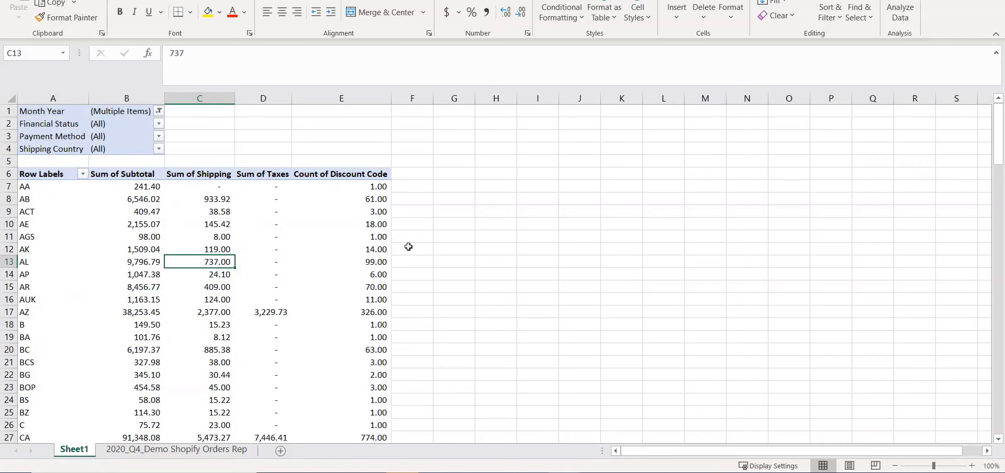
# Replace the Discount Code count with the sum of Calculated Order Number in the PivotTable values, shown without decimals.
pyautogui.click(228, 228)
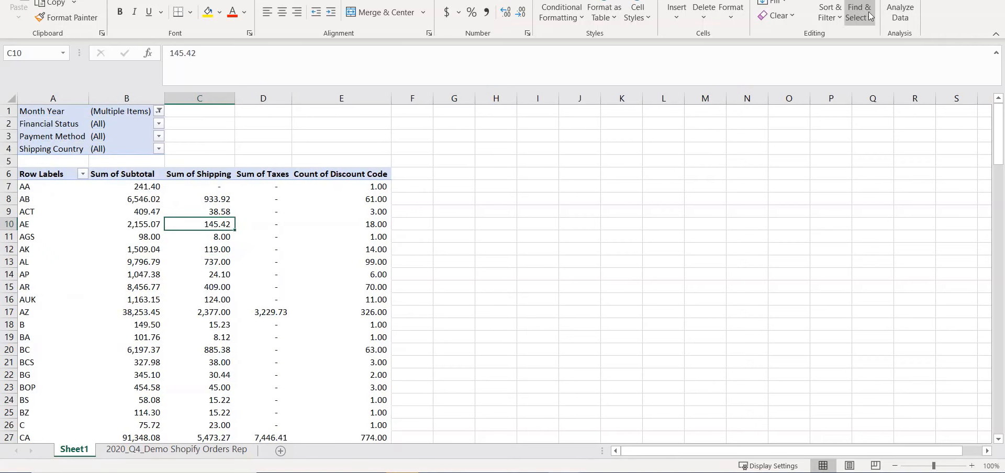
pyautogui.click(419, 1)
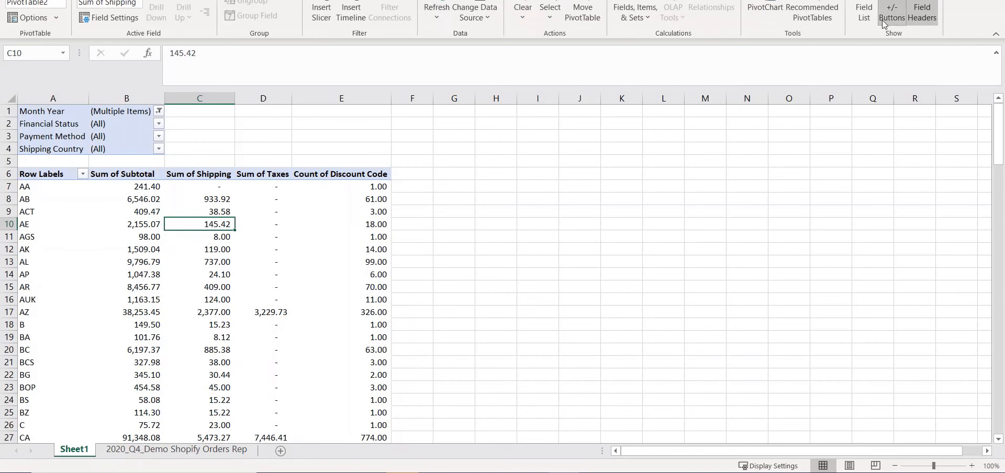
pyautogui.click(864, 12)
pyautogui.scroll(3, 872, 235)
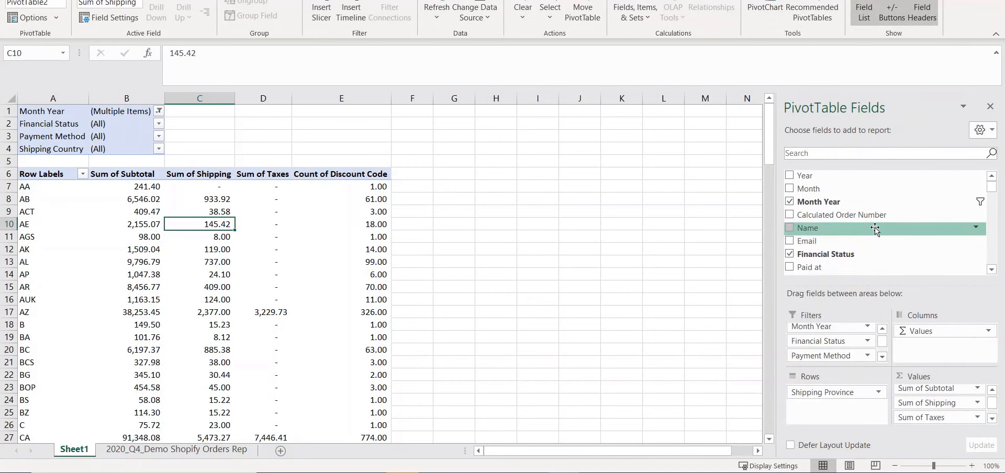
pyautogui.click(881, 220)
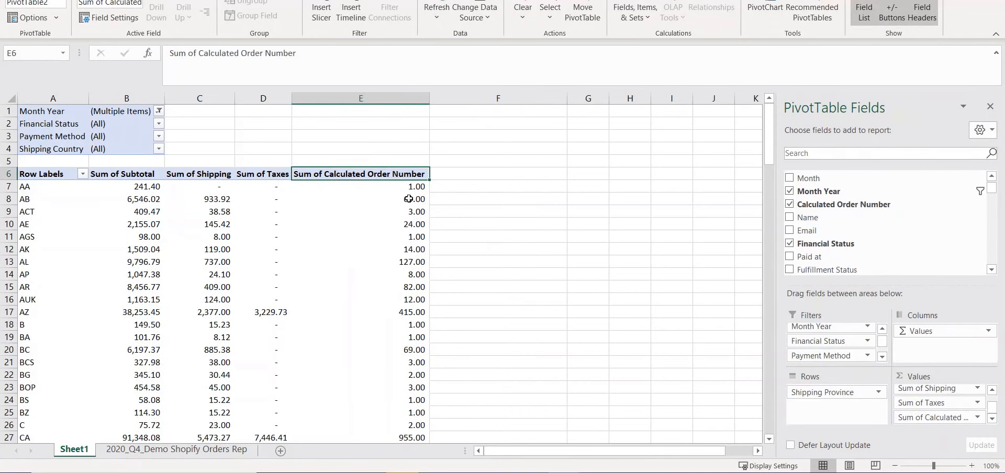
pyautogui.moveTo(408, 186); pyautogui.dragTo(393, 433)
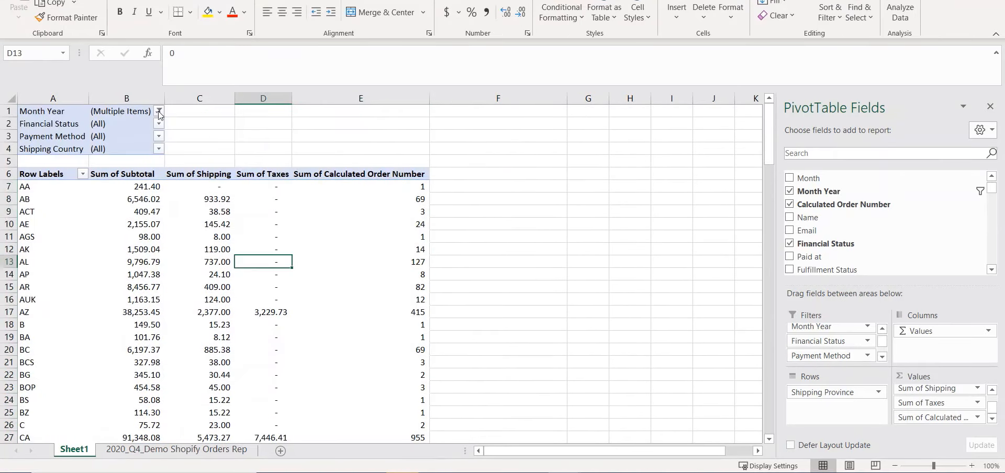
# Exclude pending orders from the PivotTable's Financial Status filter, keeping all other statuses selected.
pyautogui.click(159, 111)
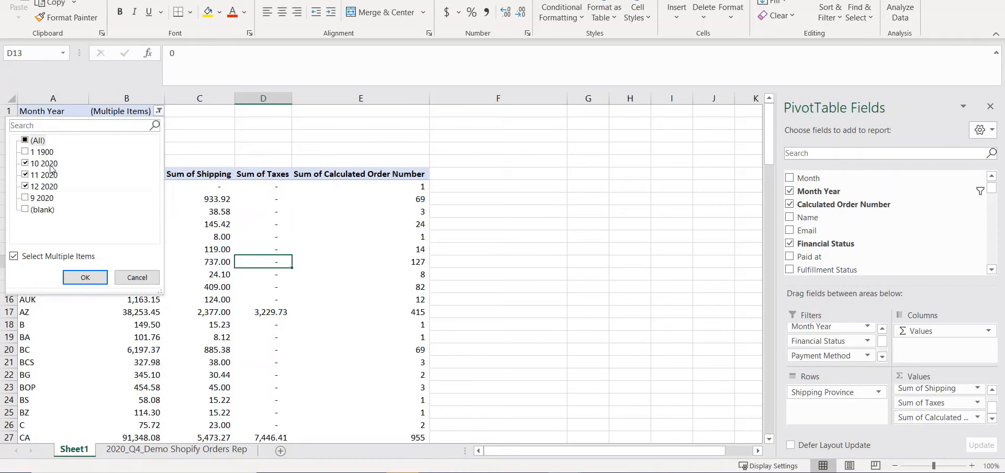
pyautogui.click(233, 130)
pyautogui.click(158, 124)
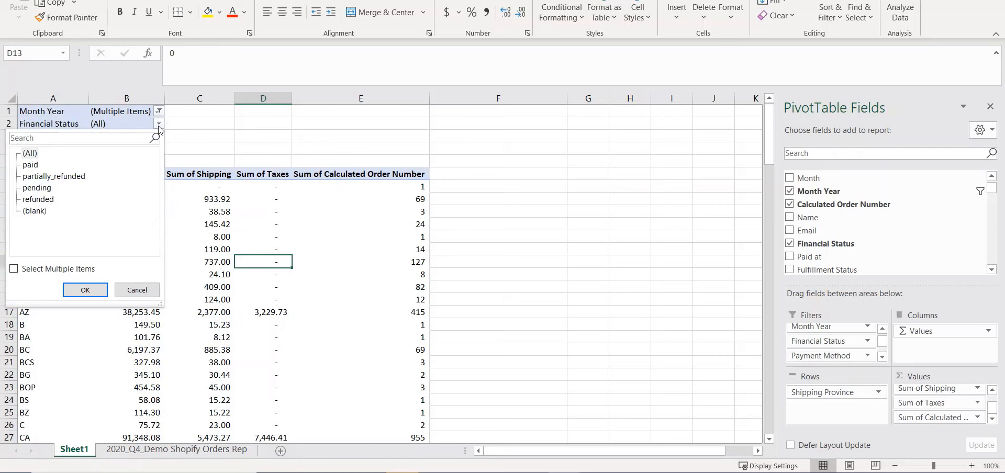
pyautogui.click(16, 268)
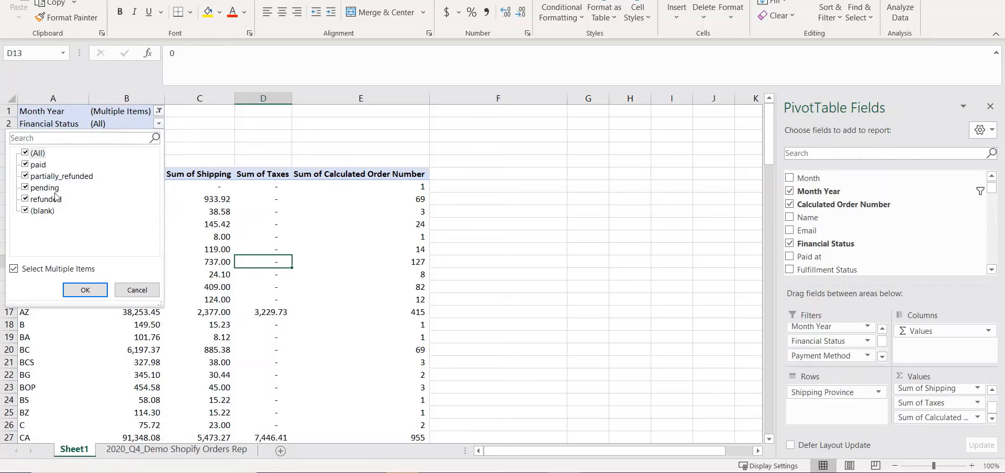
pyautogui.click(34, 191)
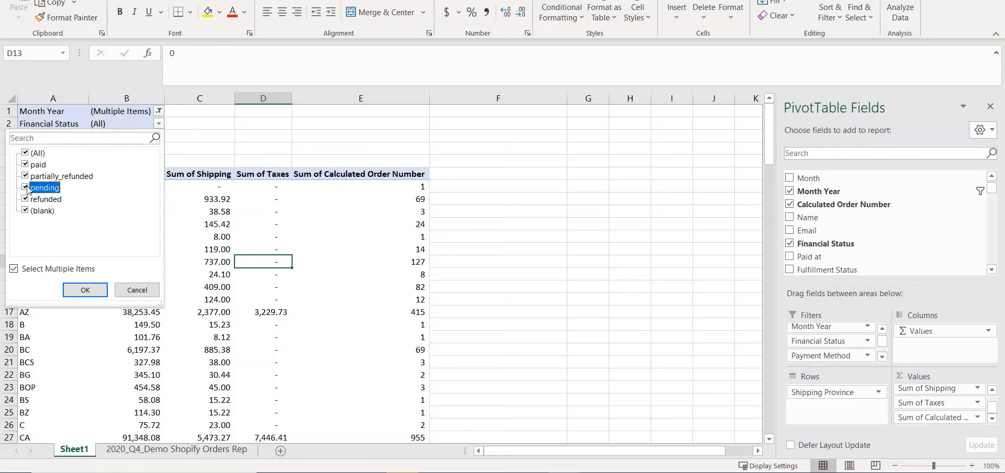
pyautogui.click(27, 189)
pyautogui.click(89, 289)
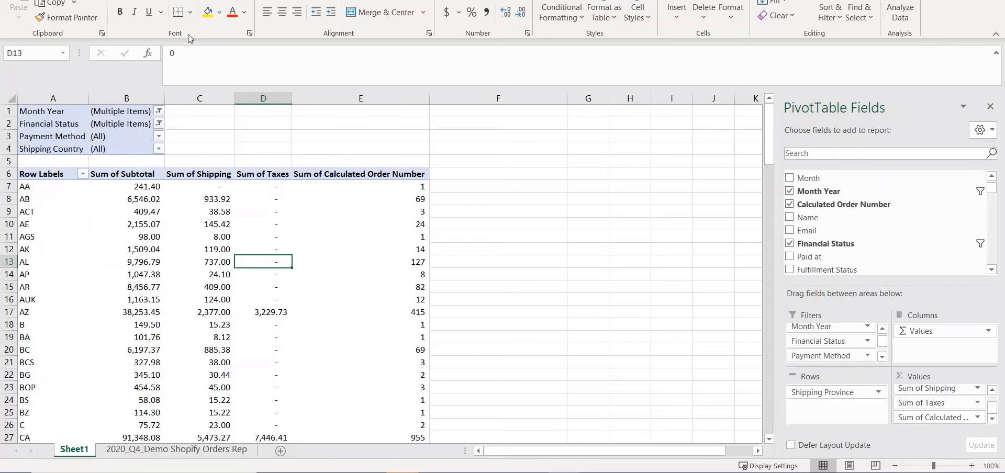
# Enter the note Filter out "pending" in C2 beside the Financial Status filter.
pyautogui.click(192, 123)
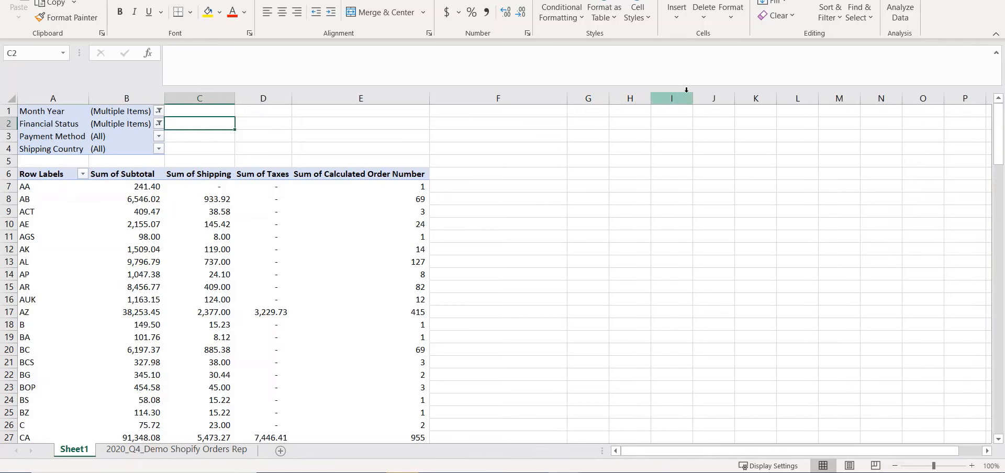
pyautogui.write('Filter out')
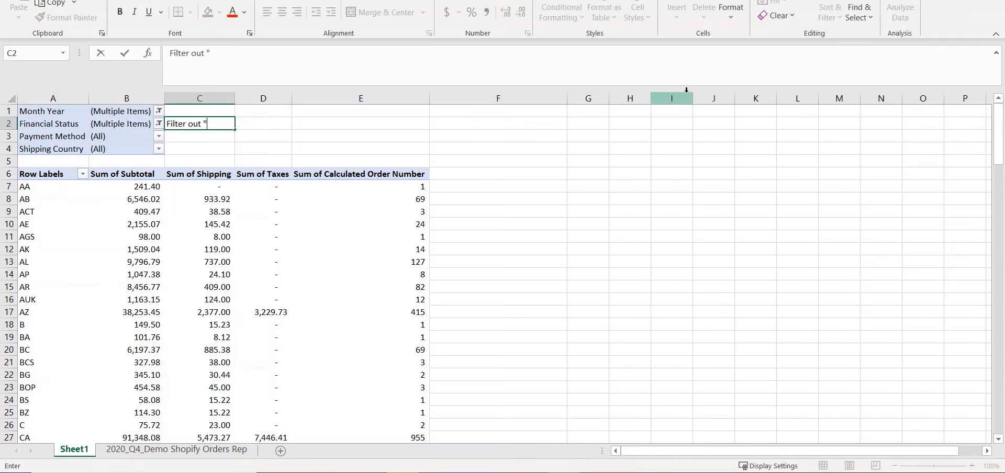
pyautogui.write(' "pending')
# Enter the note "Select the month(s) you are analyzing" in C1 beside the Month Year filter.
pyautogui.click(202, 110)
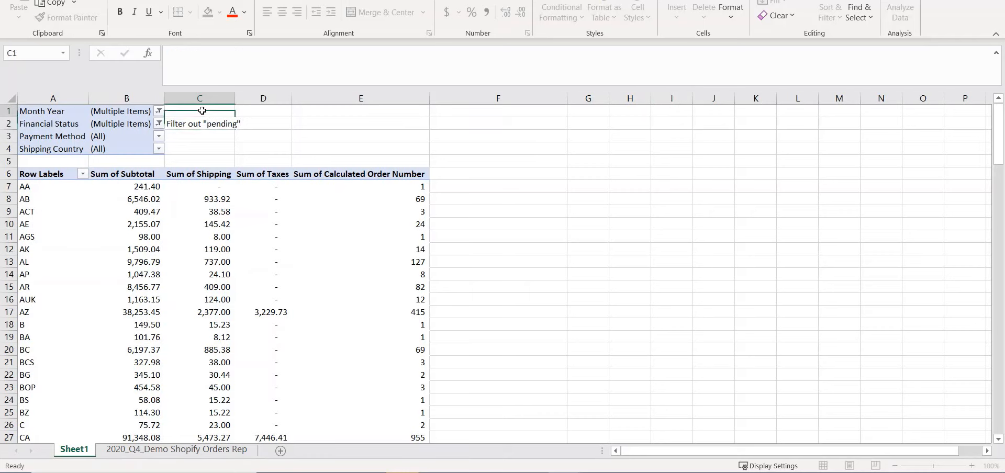
pyautogui.write('Select ')
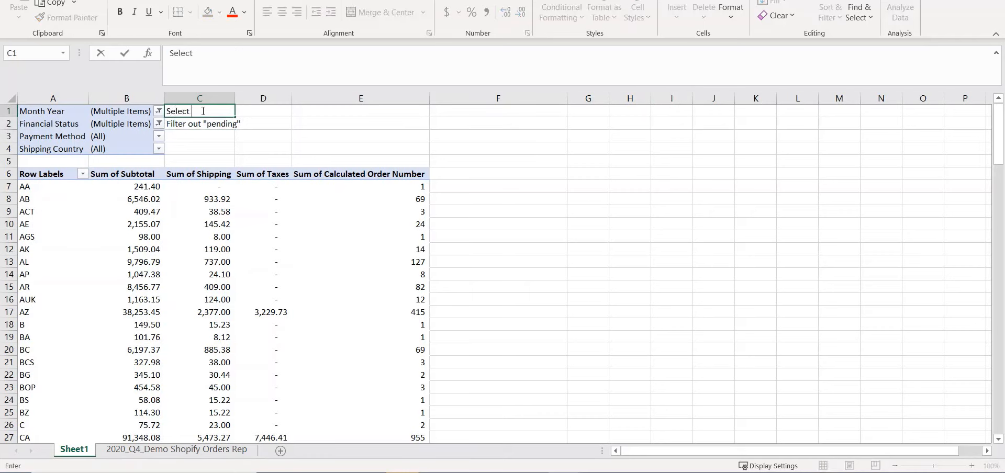
pyautogui.write('the month(s) you are ')
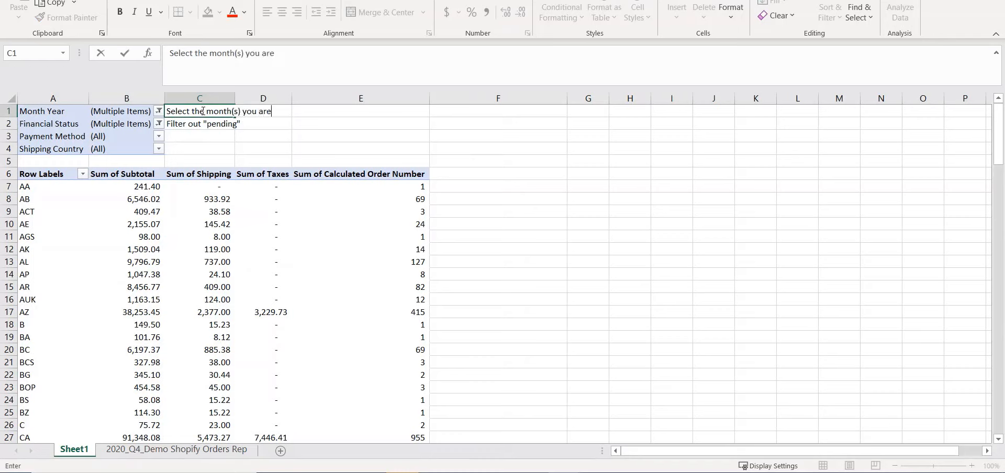
pyautogui.write('analyzing')
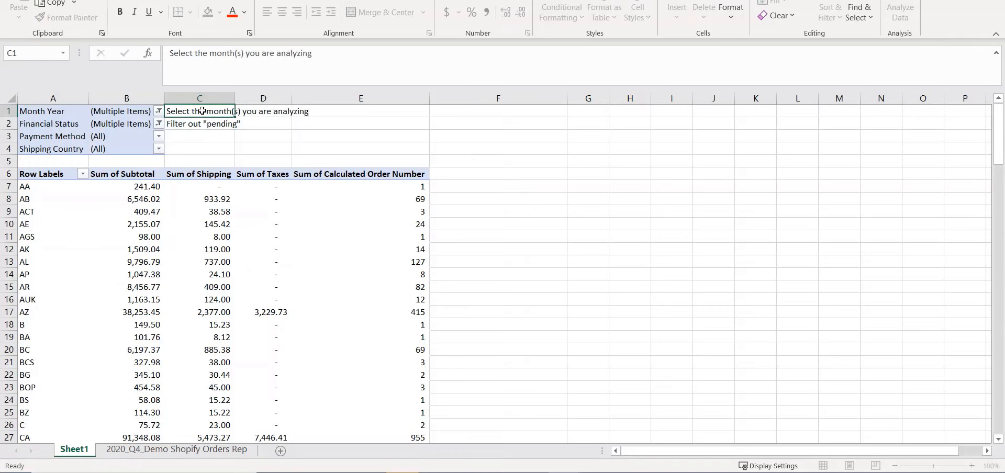
pyautogui.press('Return')
pyautogui.click(203, 111)
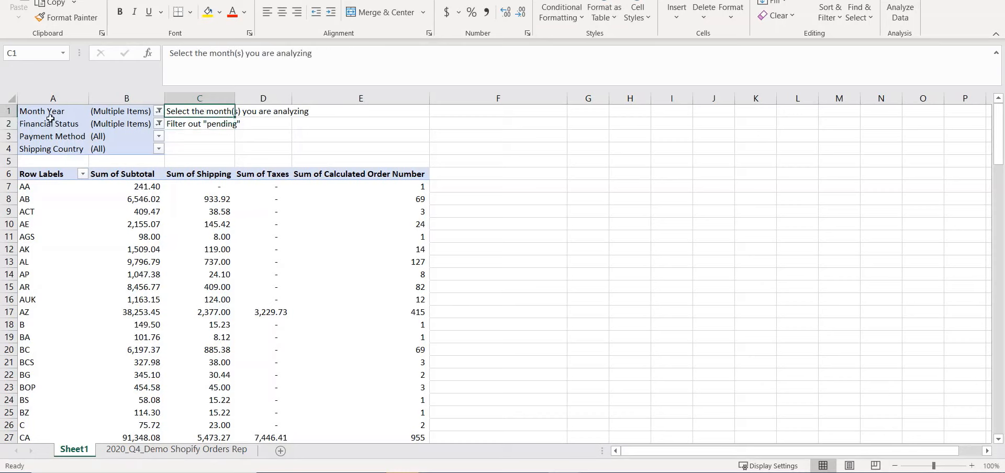
pyautogui.click(158, 111)
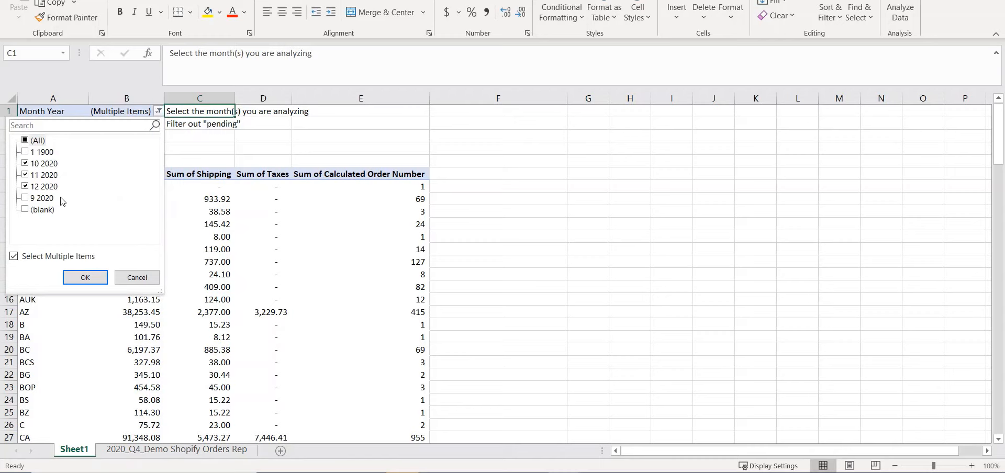
pyautogui.click(226, 141)
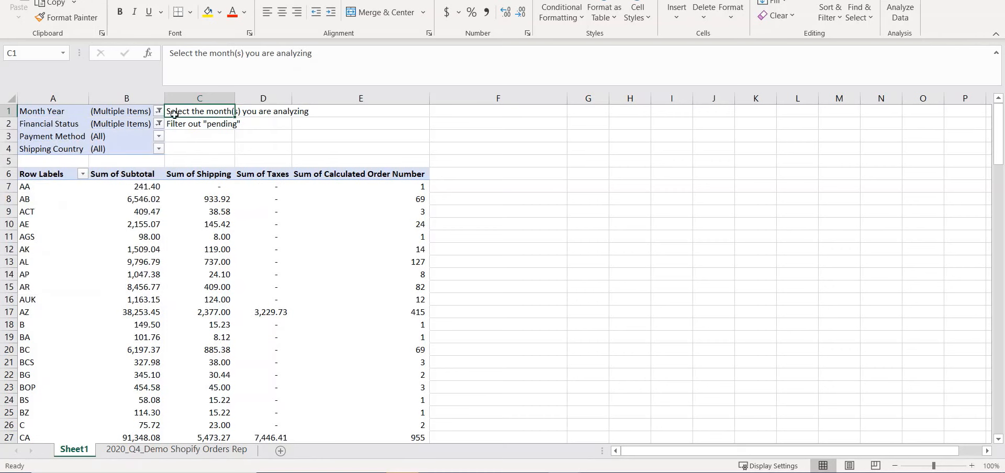
pyautogui.click(210, 448)
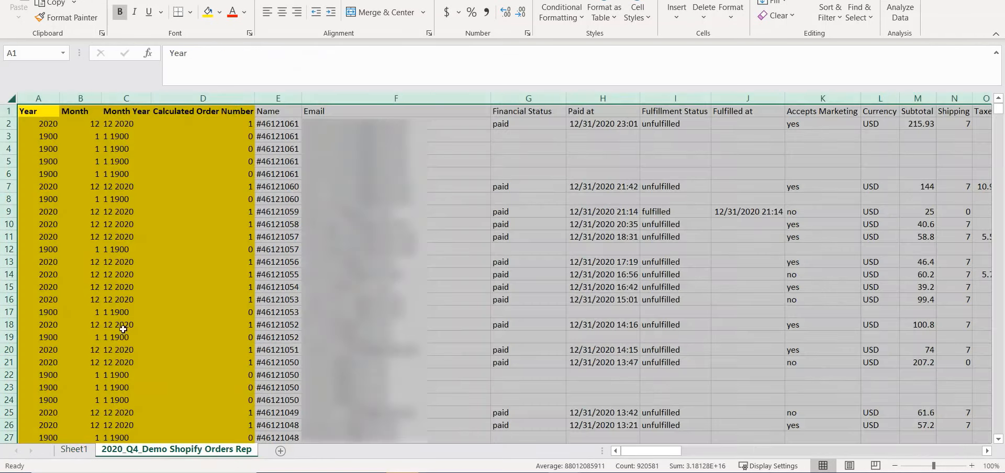
pyautogui.click(78, 451)
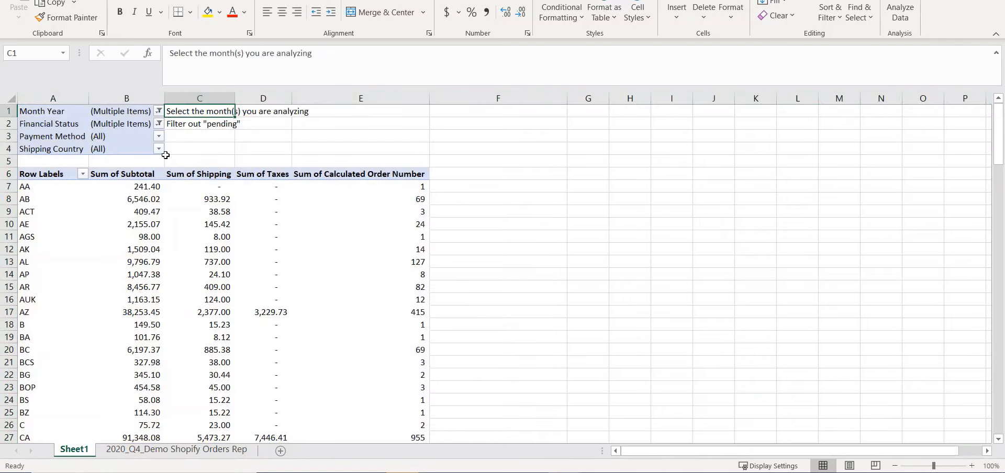
# Try excluding manual in the Payment Method filter, and reselect all payment methods before applying it.
pyautogui.click(158, 135)
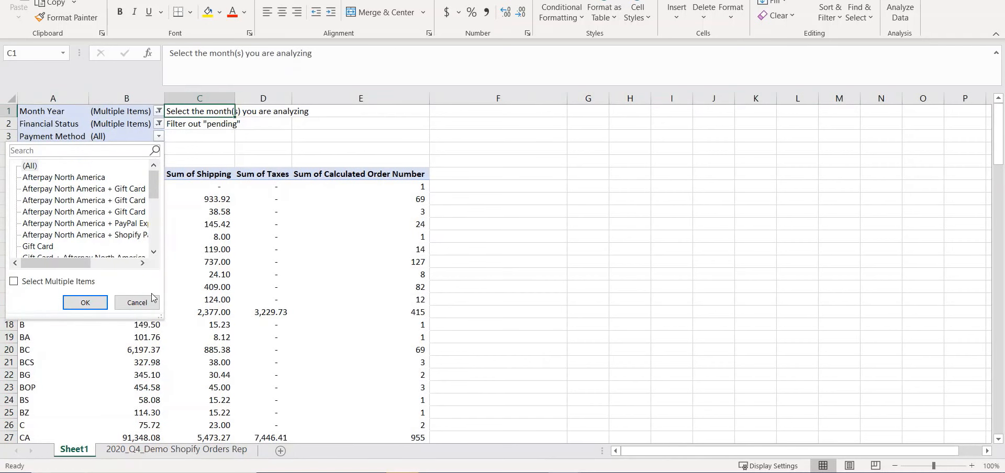
pyautogui.moveTo(161, 317); pyautogui.dragTo(359, 441)
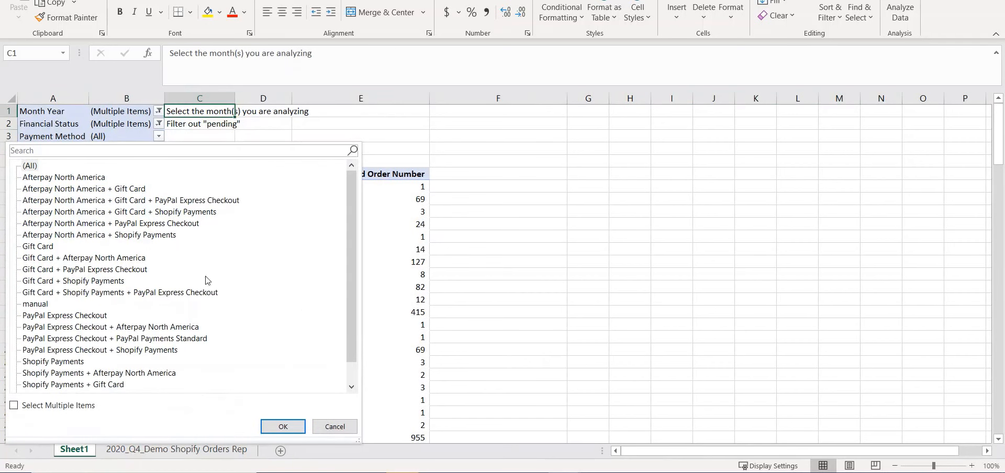
pyautogui.moveTo(351, 203); pyautogui.dragTo(350, 263)
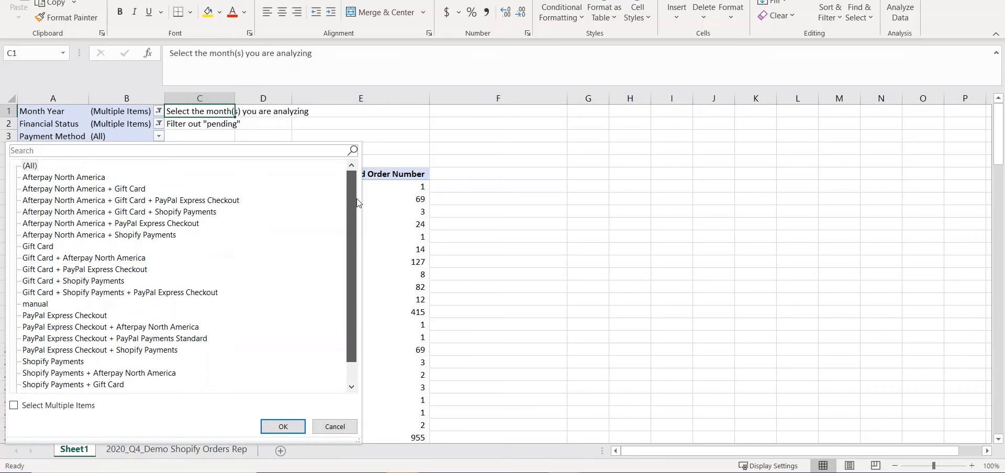
pyautogui.click(42, 307)
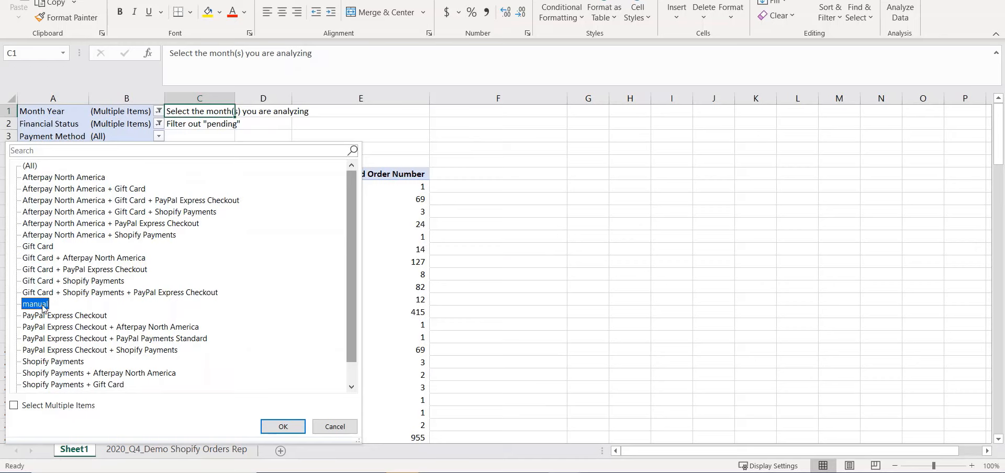
pyautogui.click(15, 405)
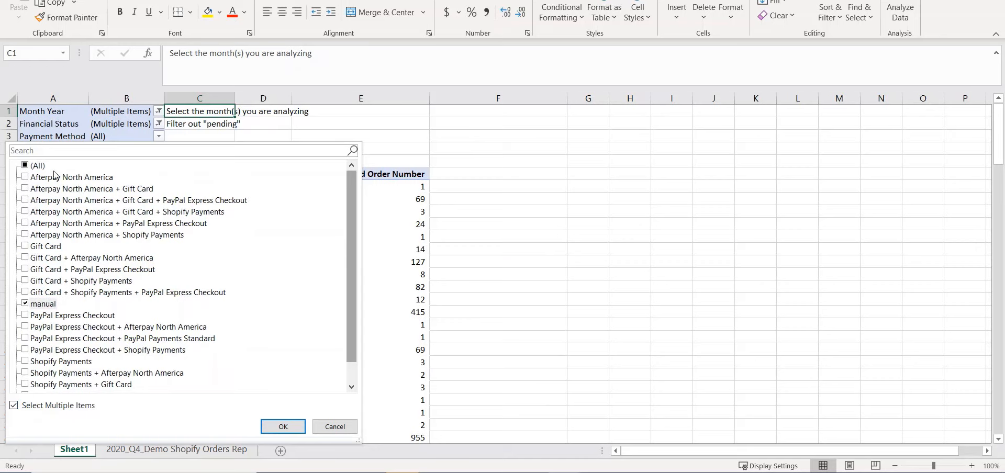
pyautogui.click(25, 165)
pyautogui.click(26, 304)
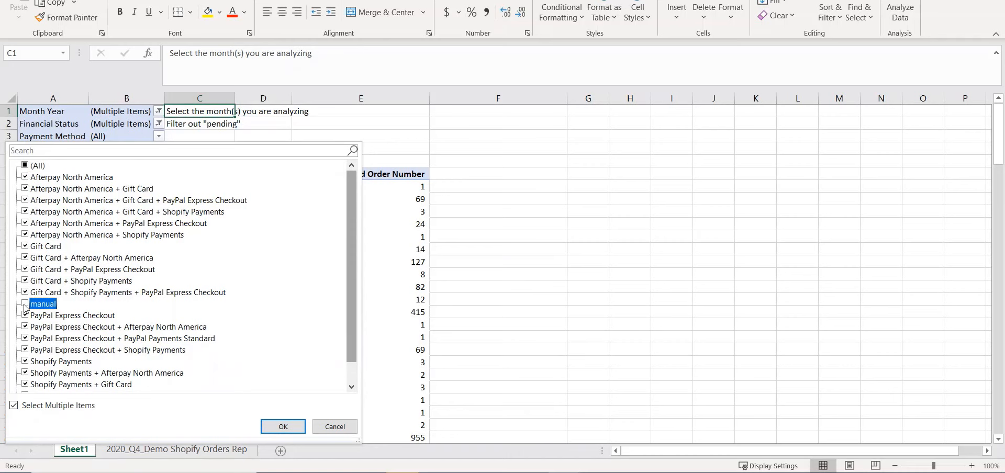
pyautogui.click(25, 165)
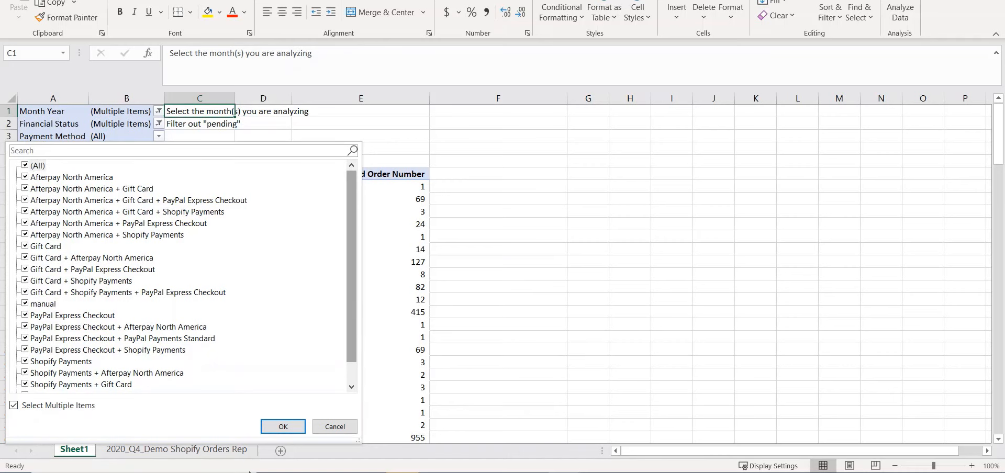
pyautogui.click(288, 433)
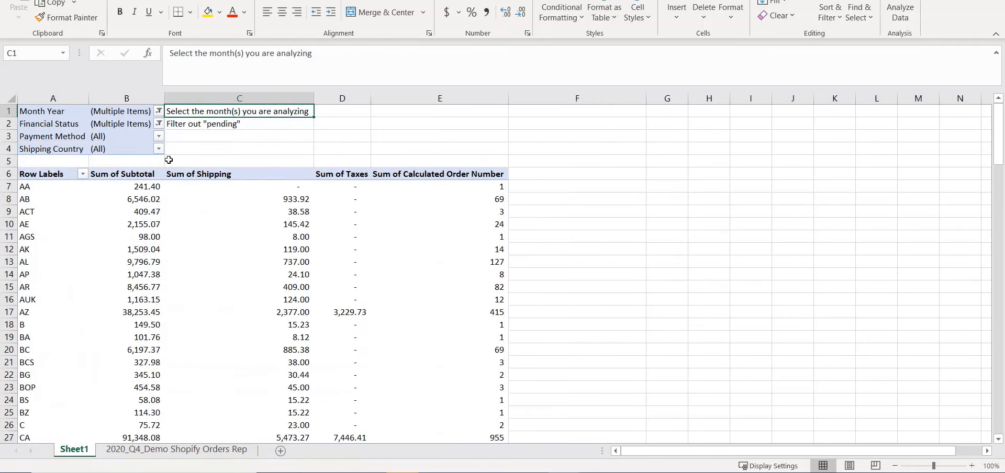
# Filter the PivotTable's Shipping Country field to show only US.
pyautogui.click(158, 149)
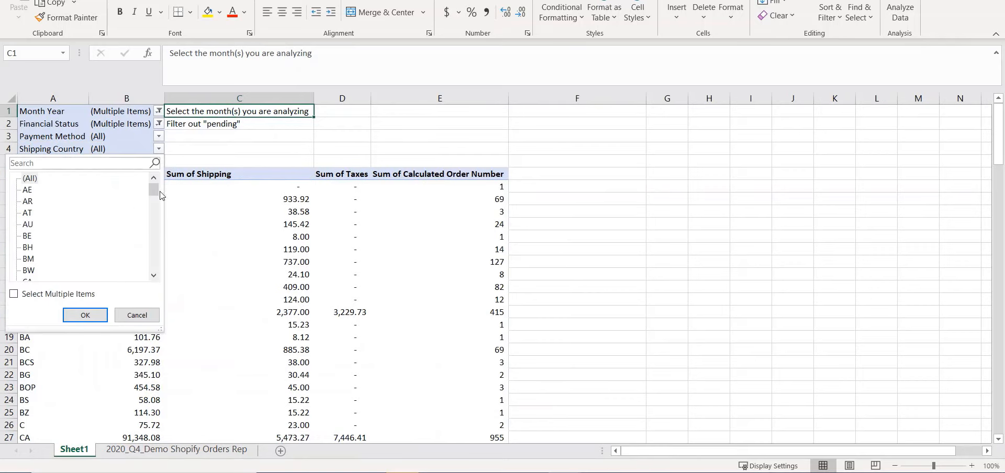
pyautogui.moveTo(154, 191); pyautogui.dragTo(155, 269)
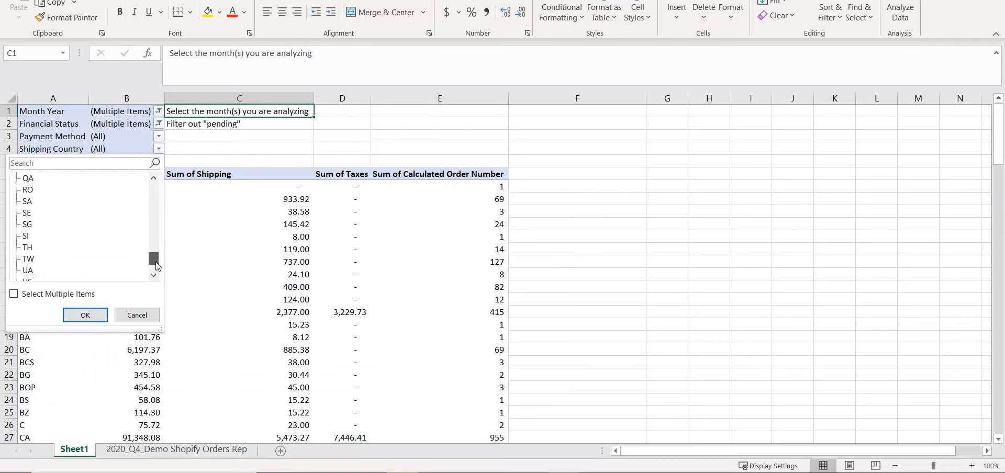
pyautogui.click(29, 236)
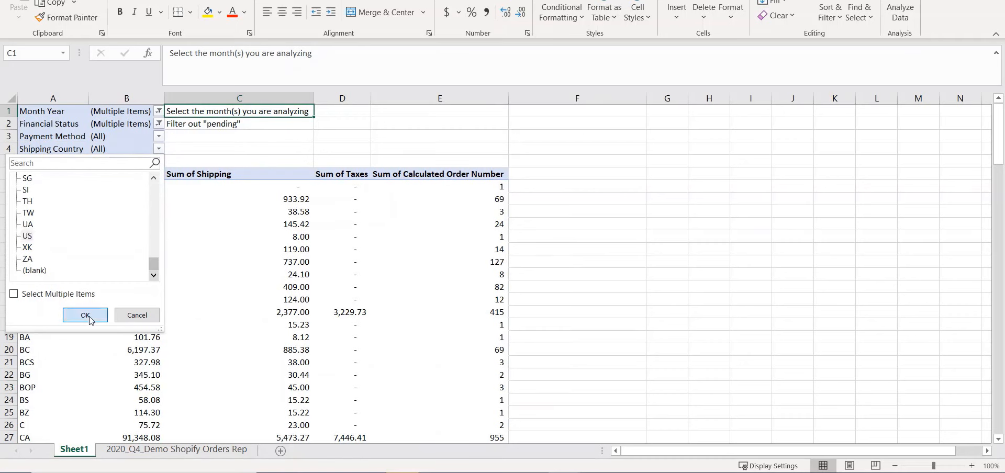
pyautogui.click(85, 315)
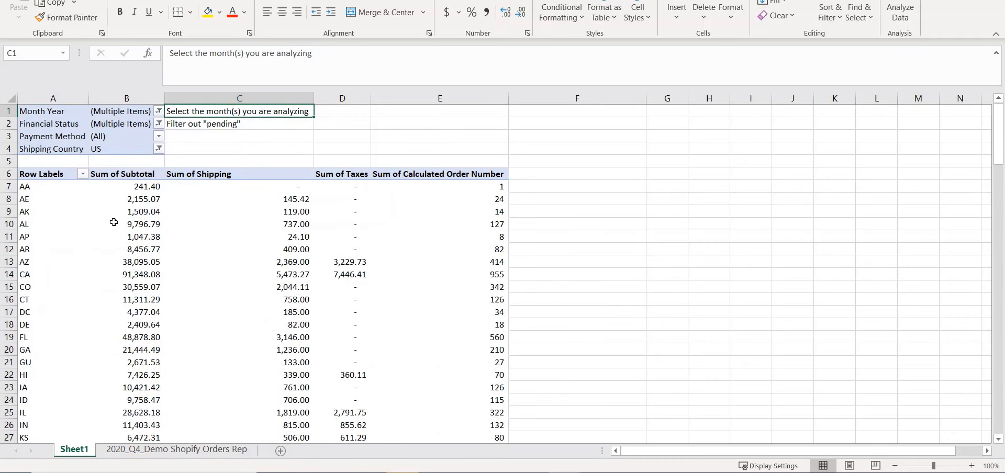
# Enter the note Select "US" in C4 beside the Shipping Country filter.
pyautogui.click(203, 148)
pyautogui.write('Select')
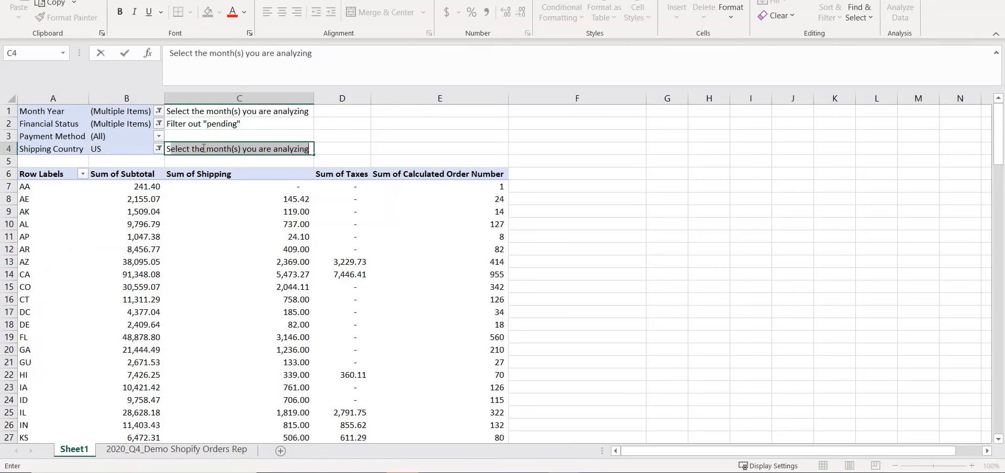
pyautogui.write(' "US')
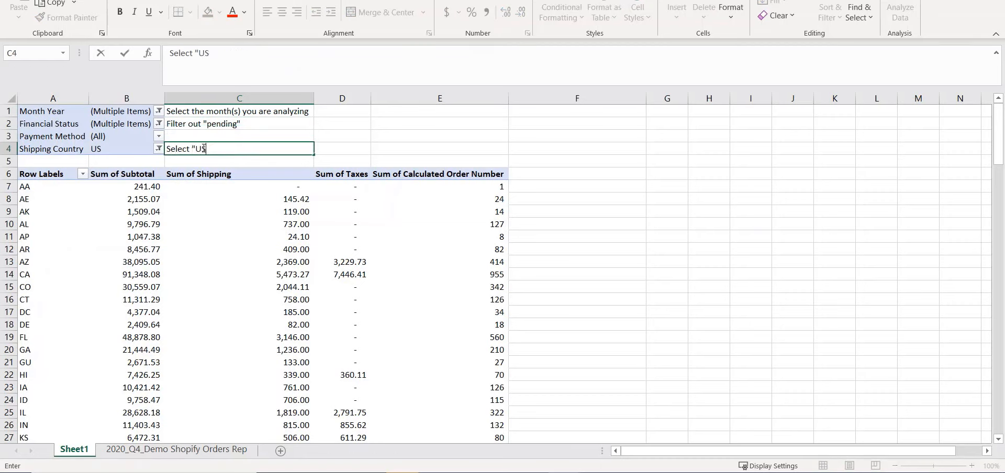
pyautogui.write('"')
pyautogui.press('Return')
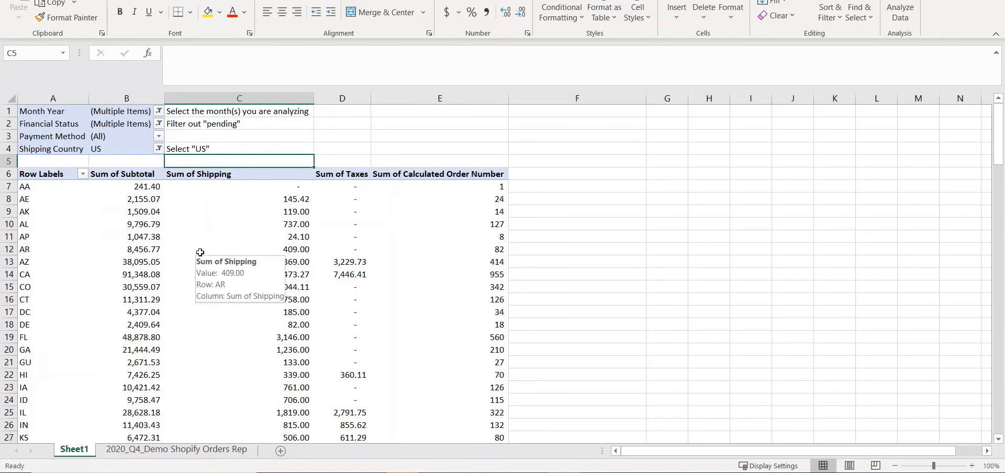
# Examine the AZ row's subtotal, shipping, taxes and order count in the PivotTable.
pyautogui.scroll(-2, 91, 206)
pyautogui.click(26, 189)
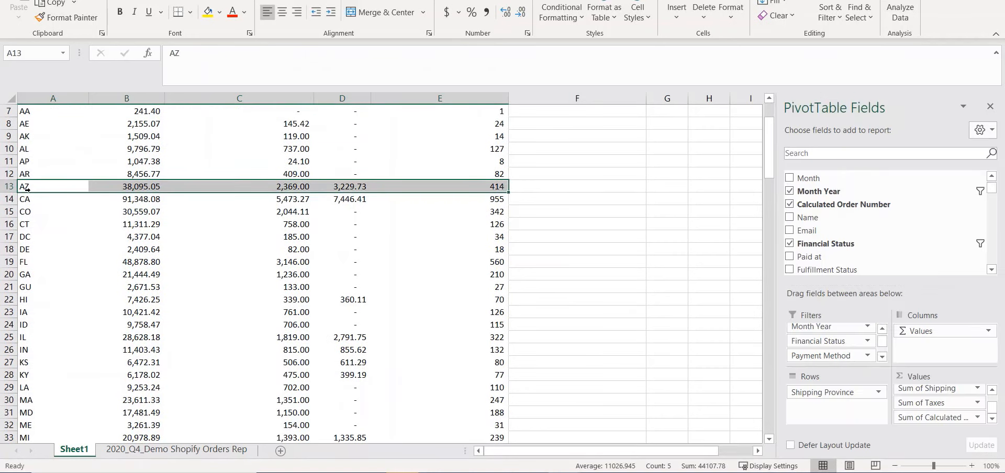
pyautogui.scroll(2, 277, 197)
pyautogui.click(96, 261)
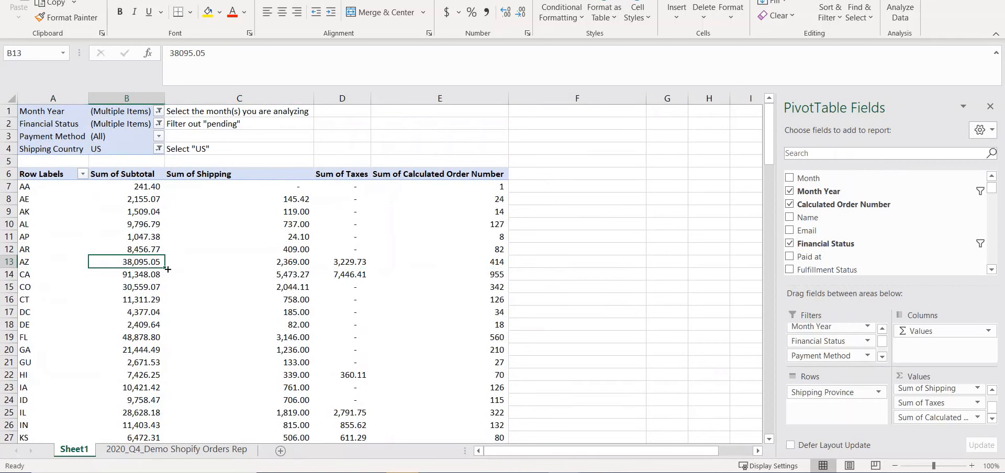
pyautogui.click(277, 262)
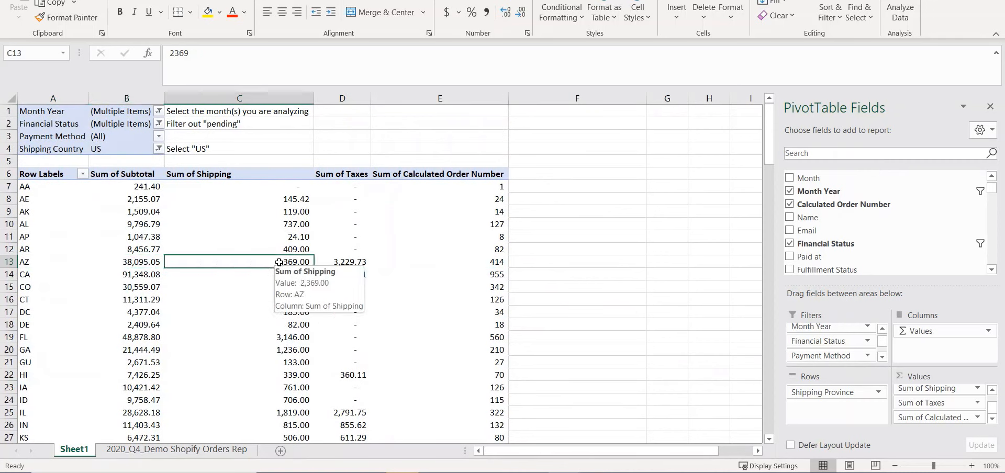
pyautogui.click(350, 266)
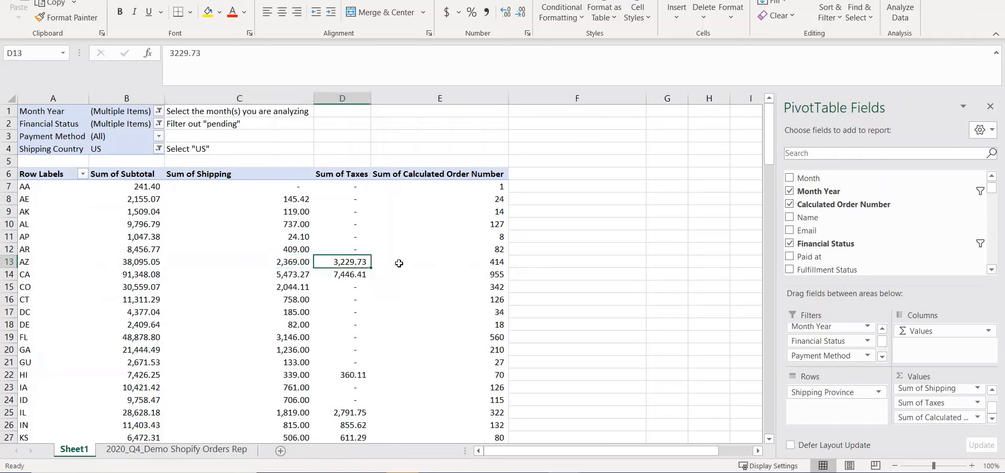
pyautogui.click(491, 265)
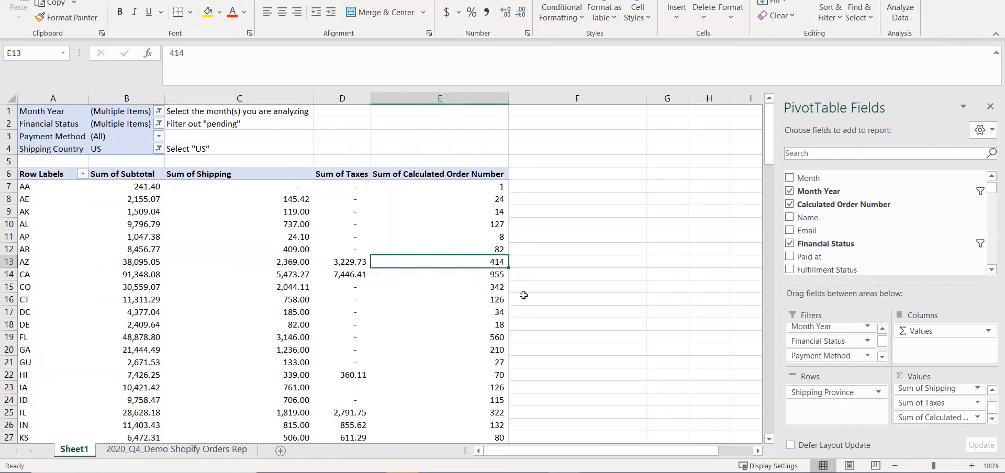
pyautogui.click(341, 263)
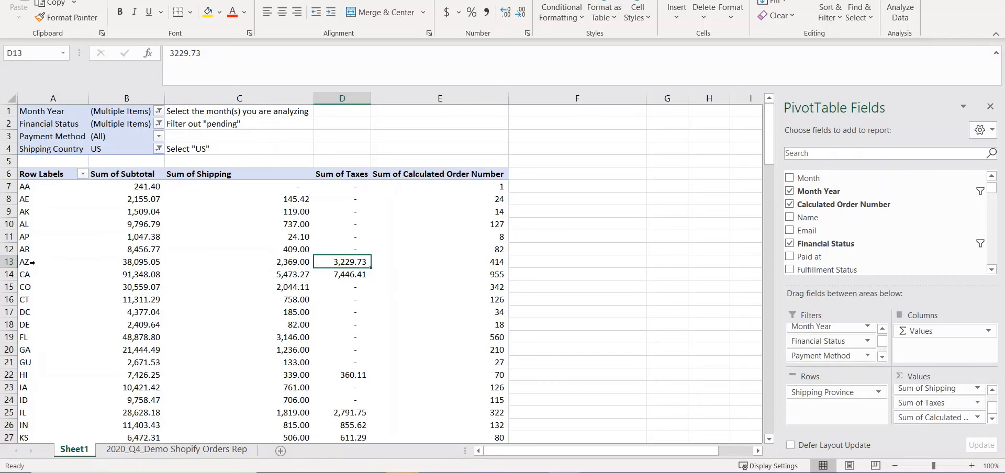
# Review the Sum of Taxes column across the states, checking the HI and KS rows.
pyautogui.scroll(-1, 278, 320)
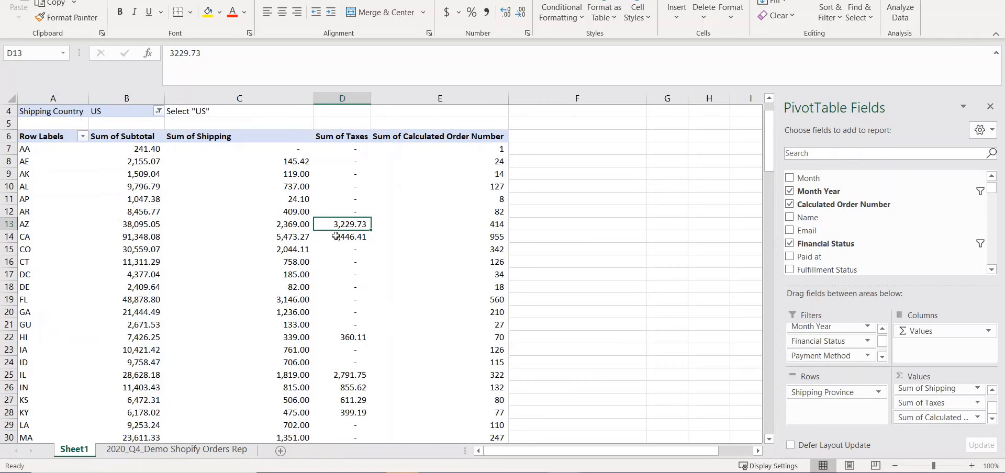
pyautogui.scroll(-1, 348, 302)
pyautogui.scroll(-5, 365, 304)
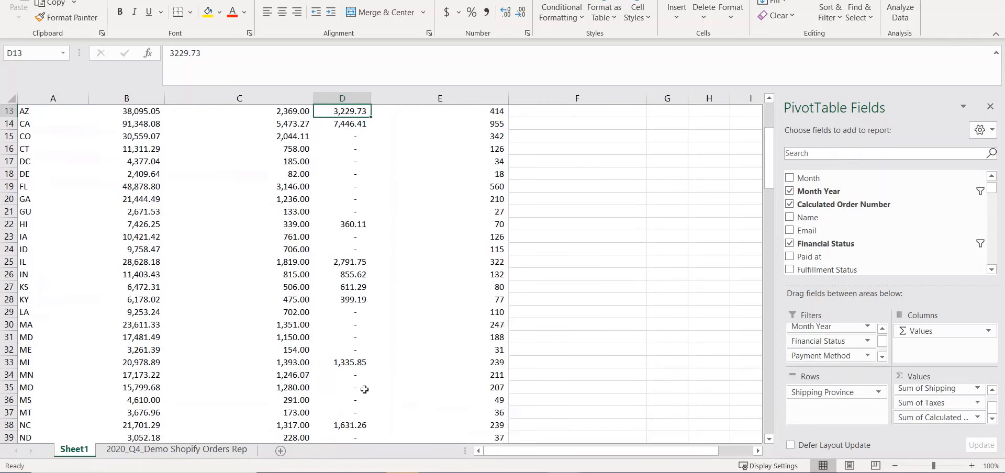
pyautogui.scroll(-1, 360, 385)
pyautogui.scroll(6, 372, 361)
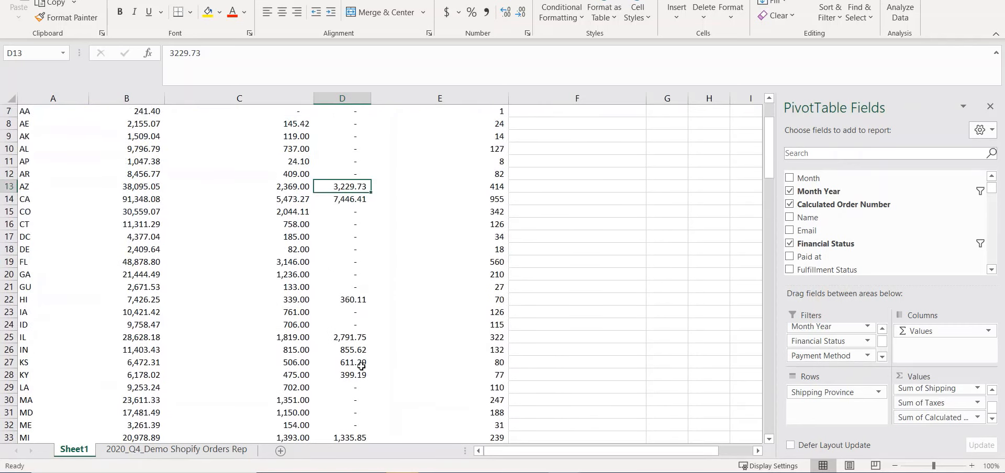
pyautogui.scroll(2, 385, 332)
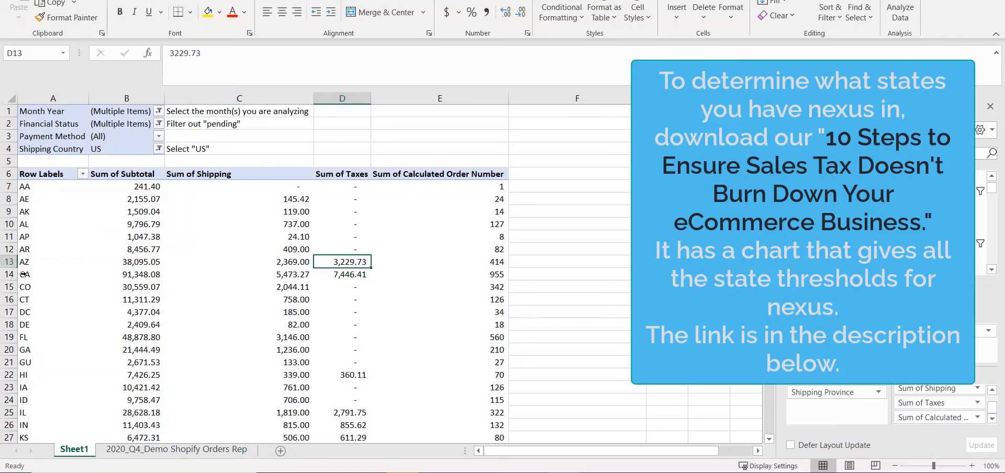
pyautogui.click(26, 375)
pyautogui.scroll(-2, 26, 376)
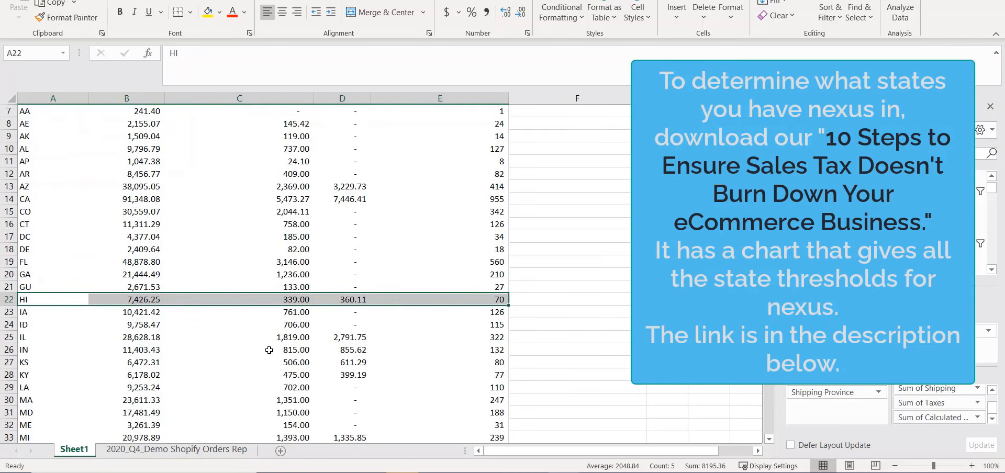
pyautogui.click(39, 362)
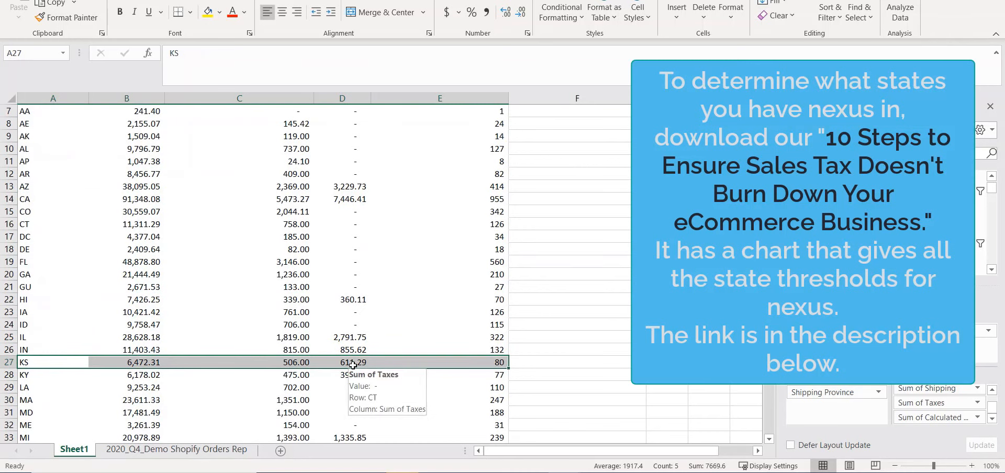
# Examine the UT row's subtotal, order count and taxes in the PivotTable.
pyautogui.scroll(2, 395, 331)
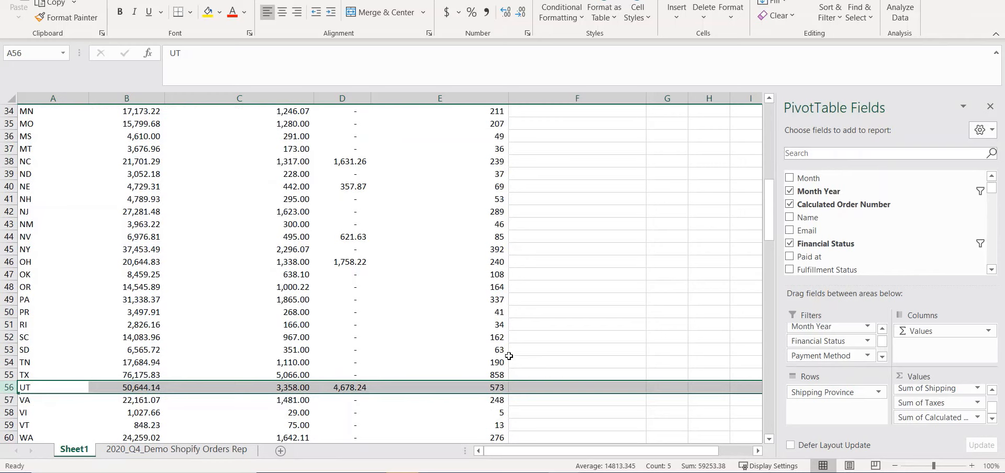
pyautogui.moveTo(459, 383)
pyautogui.click(134, 386)
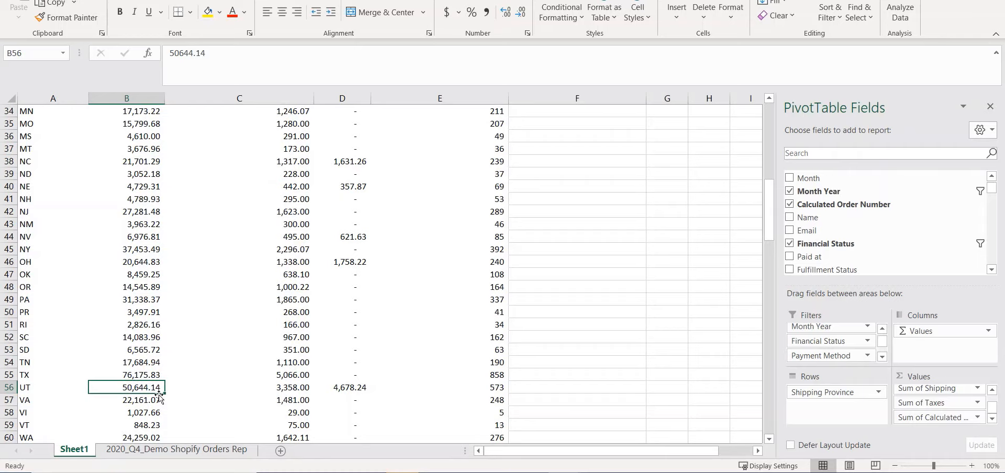
pyautogui.click(493, 390)
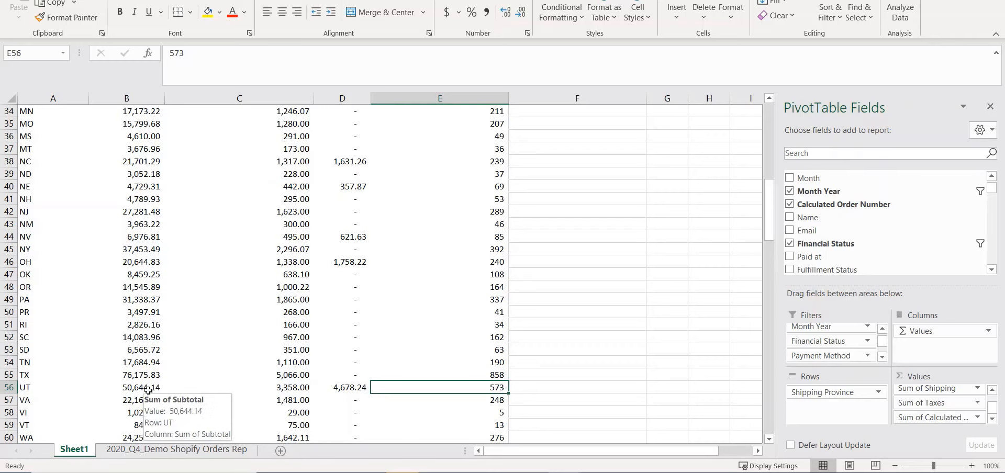
pyautogui.click(131, 392)
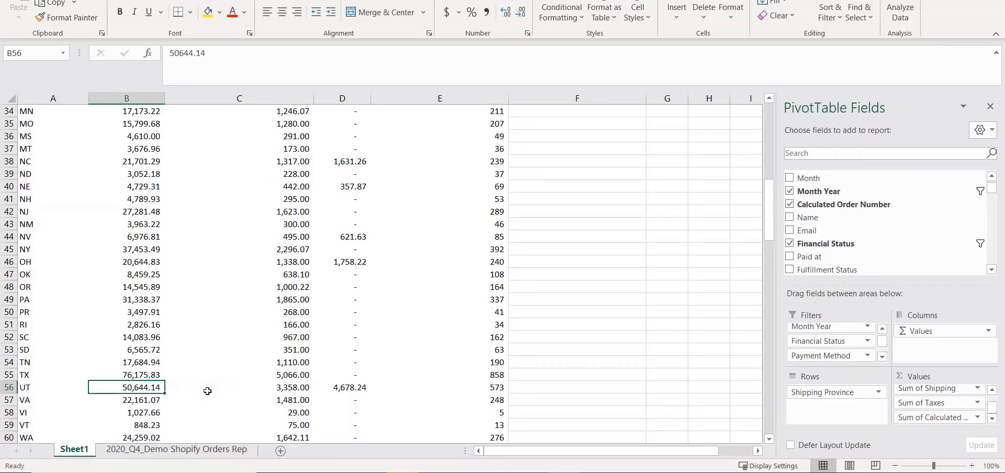
pyautogui.click(348, 390)
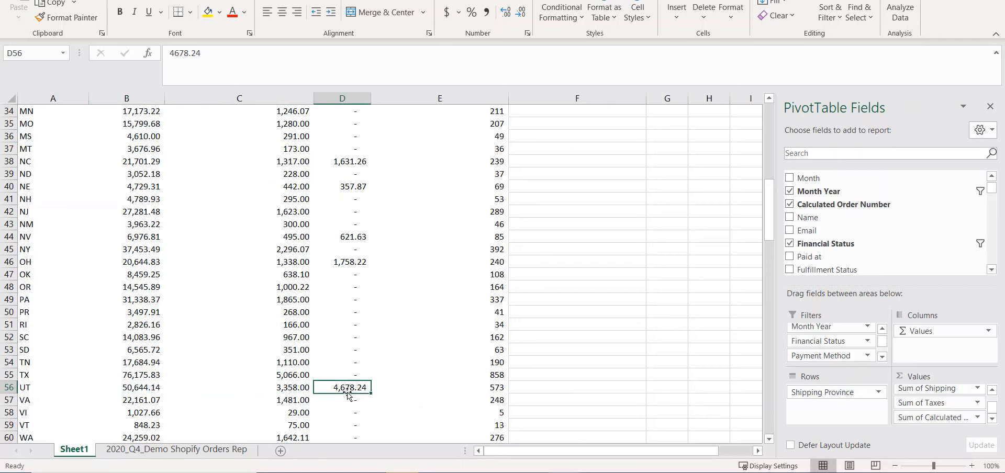
# Check the Grand Total row's order count and taxes at the end of the PivotTable.
pyautogui.scroll(-4, 343, 318)
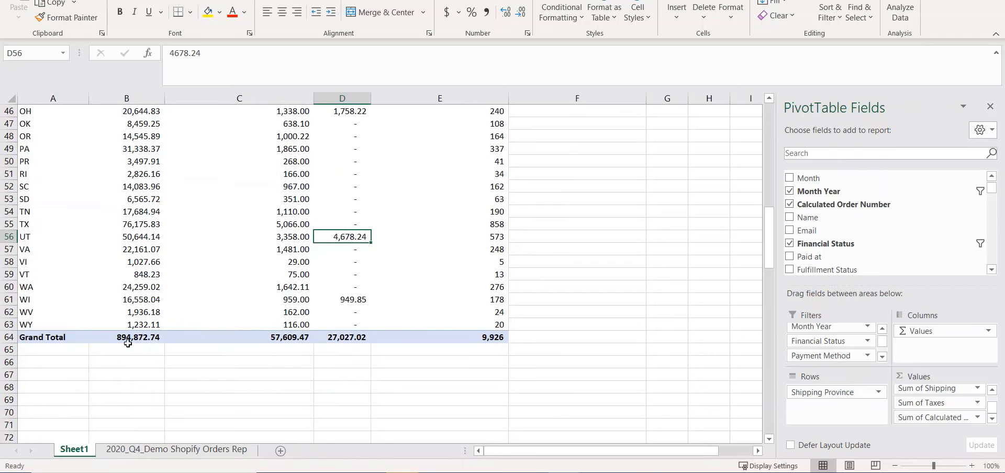
pyautogui.click(480, 339)
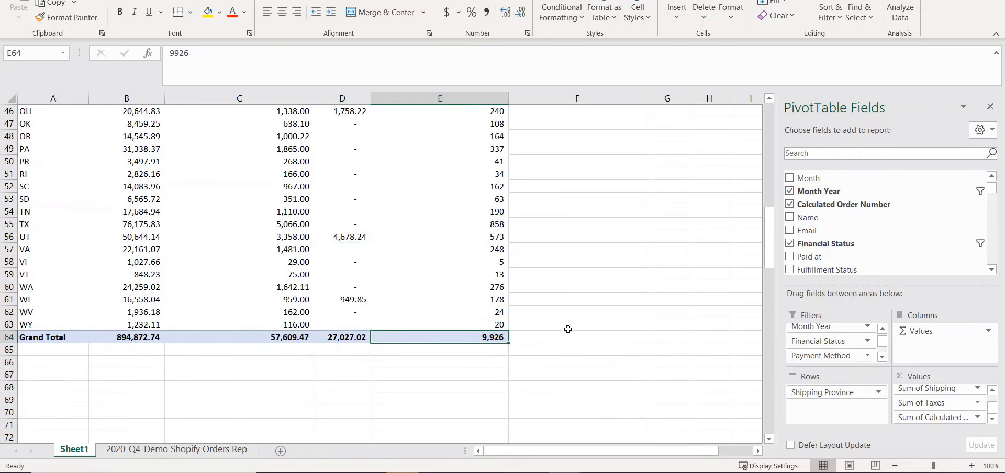
pyautogui.click(358, 338)
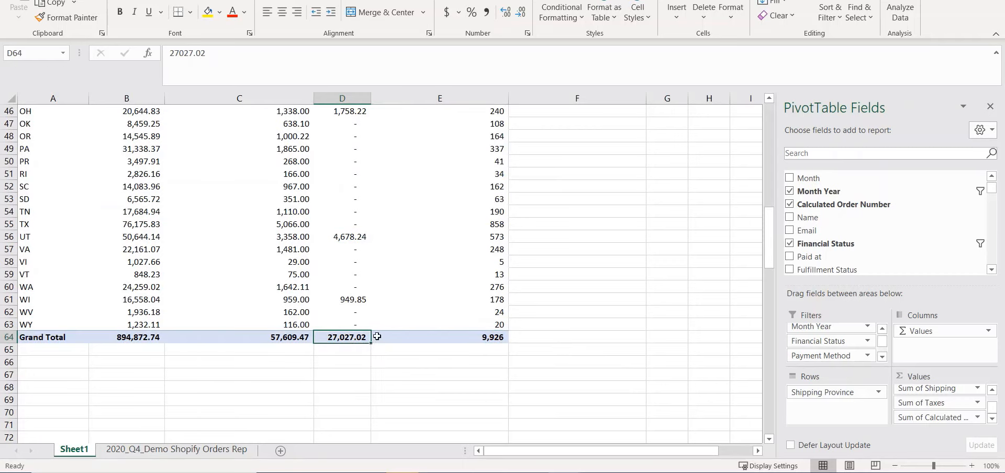
# Filter the PivotTable's Month Year field to show only 12 2020.
pyautogui.scroll(7, 370, 339)
pyautogui.scroll(8, 370, 338)
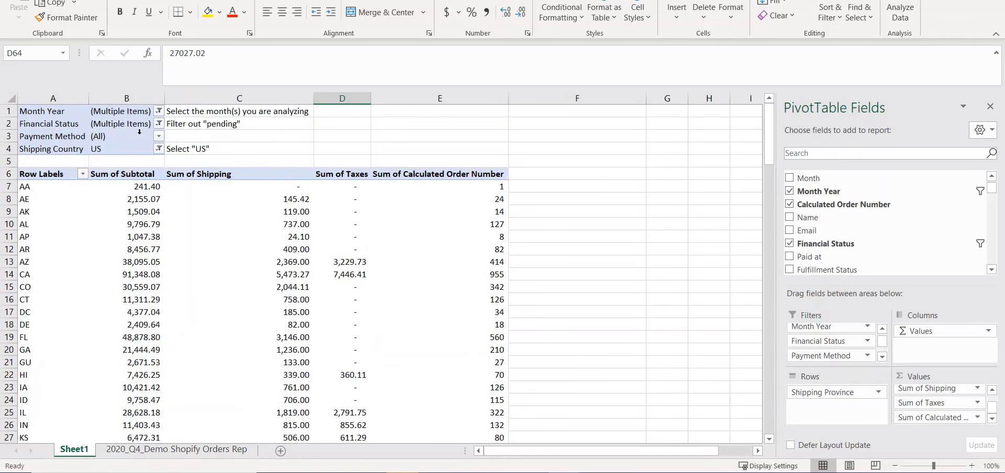
pyautogui.click(158, 111)
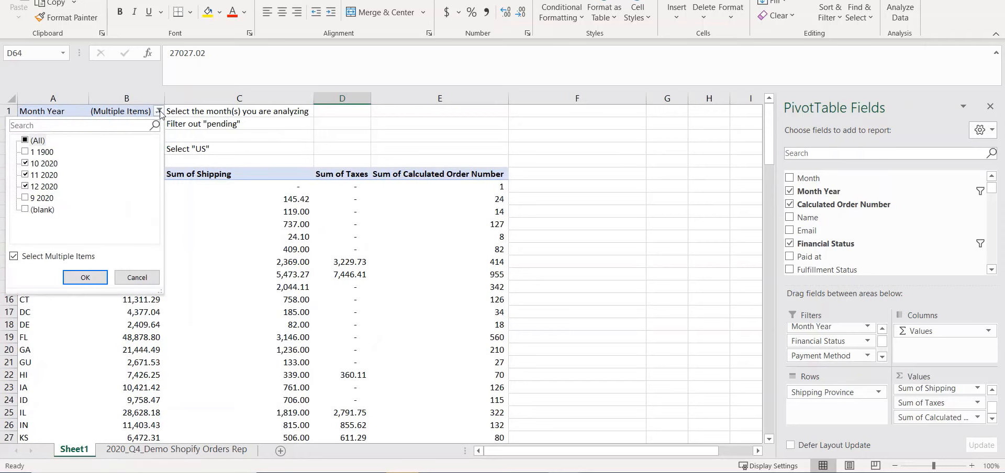
pyautogui.click(25, 140)
pyautogui.click(24, 140)
pyautogui.click(25, 187)
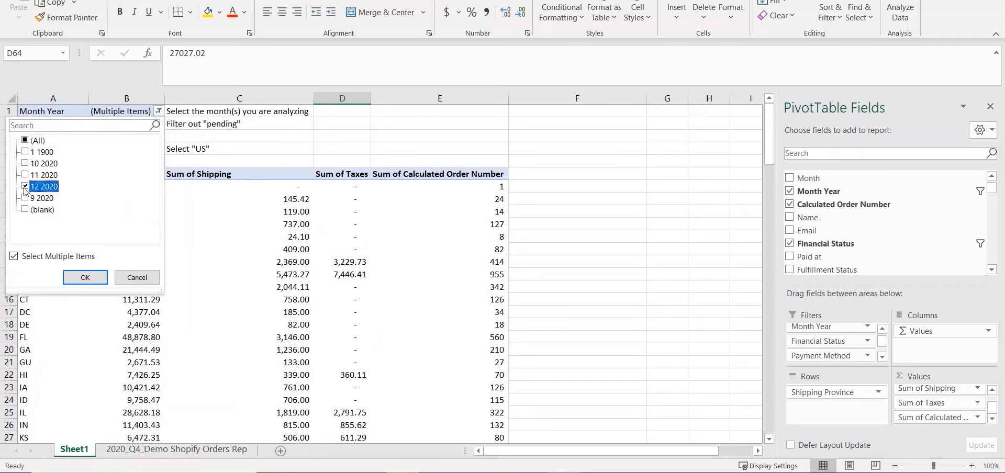
pyautogui.click(85, 277)
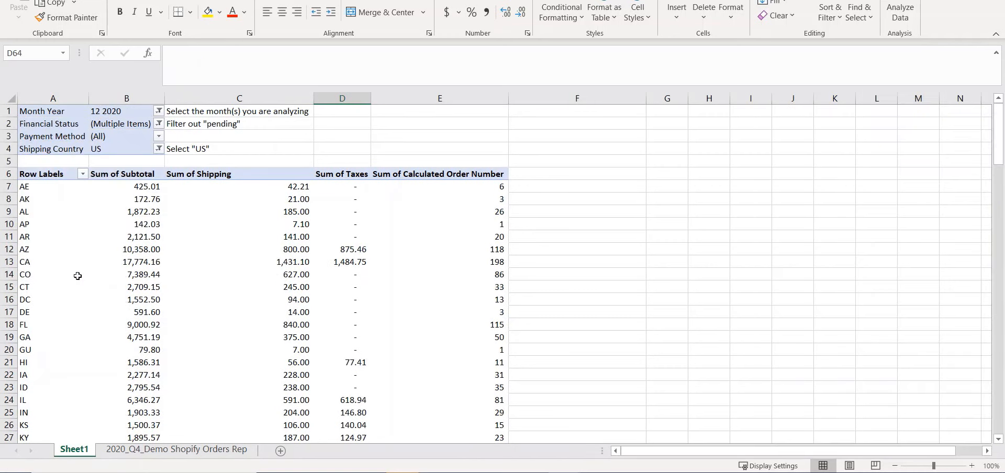
# Review the December totals by state, look at the source orders report sheet, and return to Sheet1.
pyautogui.scroll(-16, 339, 272)
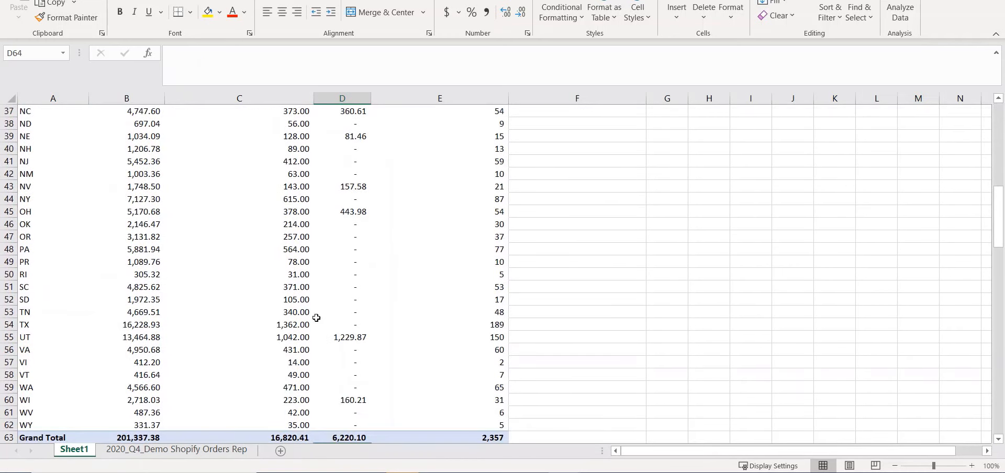
pyautogui.scroll(11, 371, 310)
pyautogui.click(202, 450)
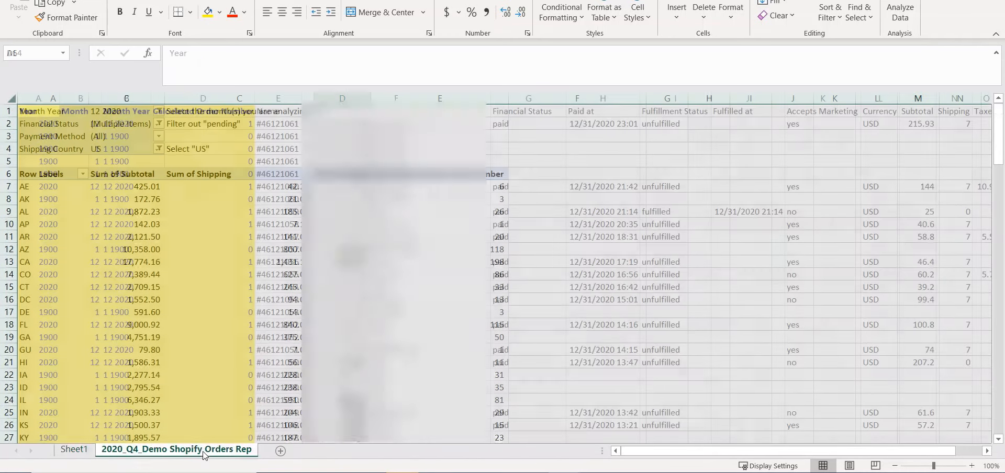
pyautogui.click(335, 128)
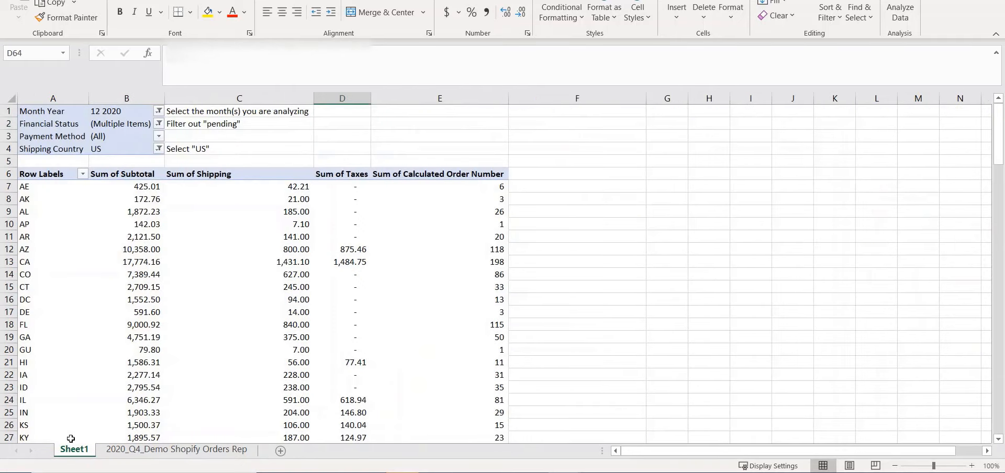
pyautogui.click(72, 453)
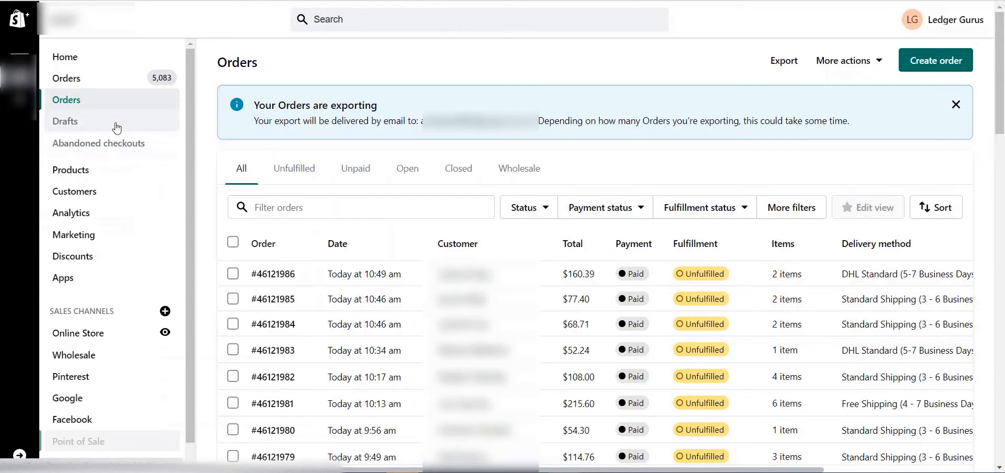
# Switch to the Shopify admin and open the Returns report from the Finances summary in the analytics reports.
pyautogui.click(133, 219)
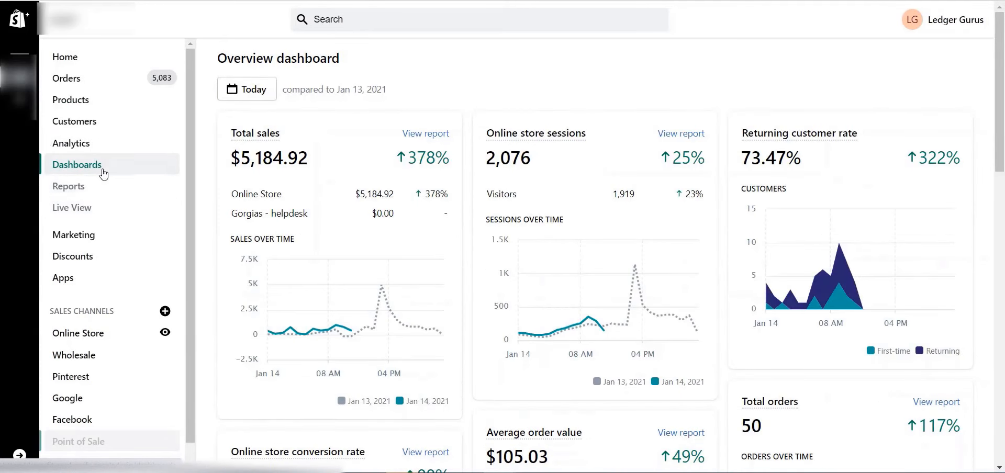
pyautogui.click(106, 193)
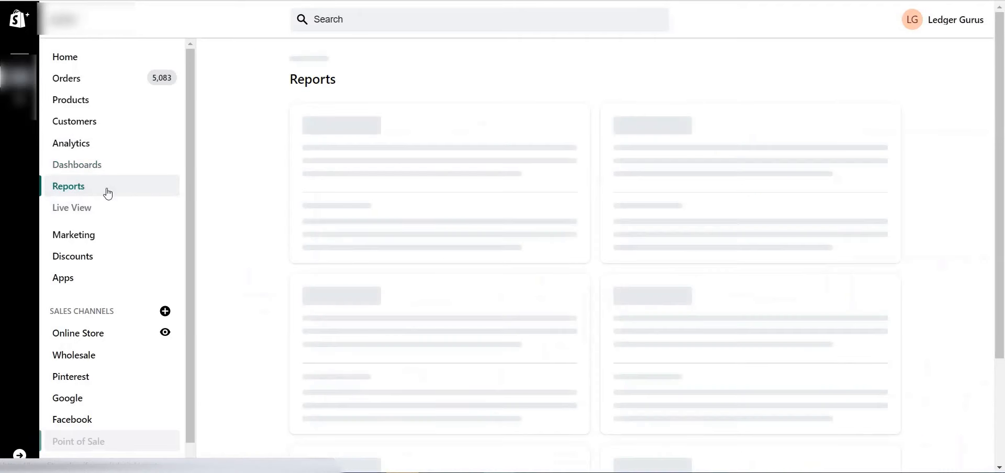
pyautogui.scroll(-10, 489, 179)
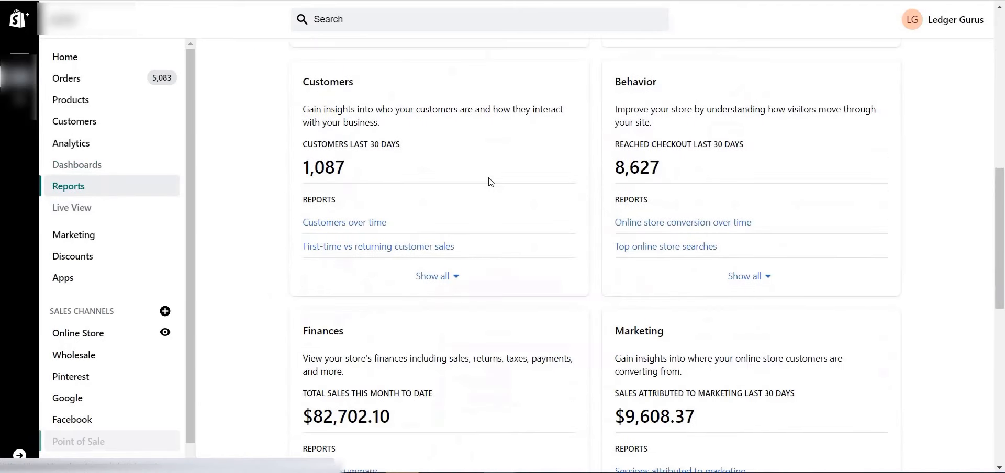
pyautogui.click(337, 343)
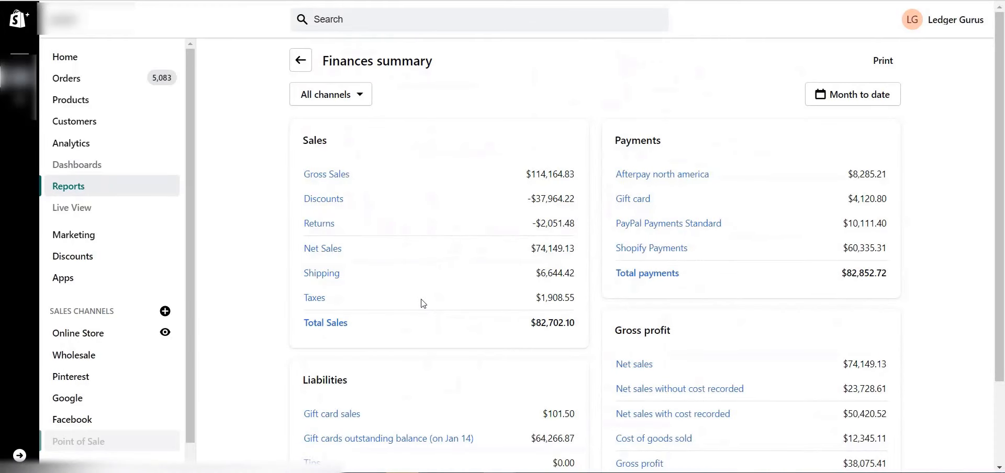
pyautogui.click(321, 225)
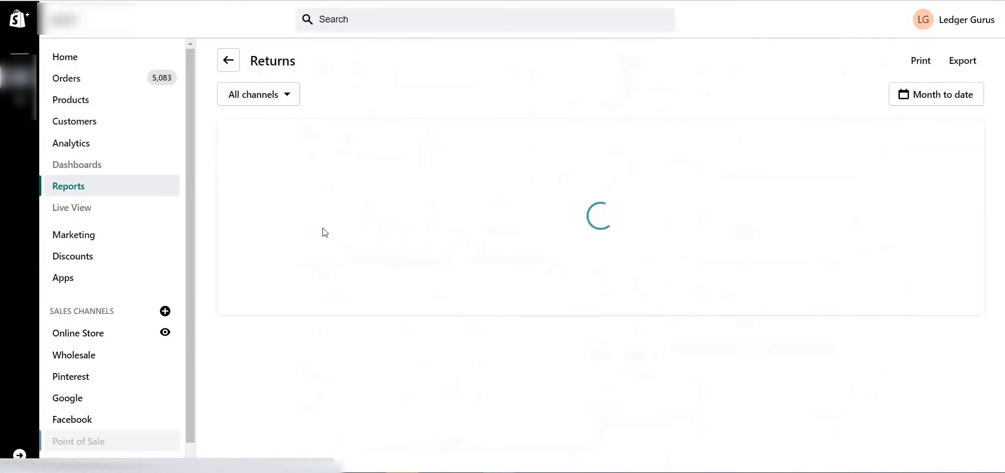